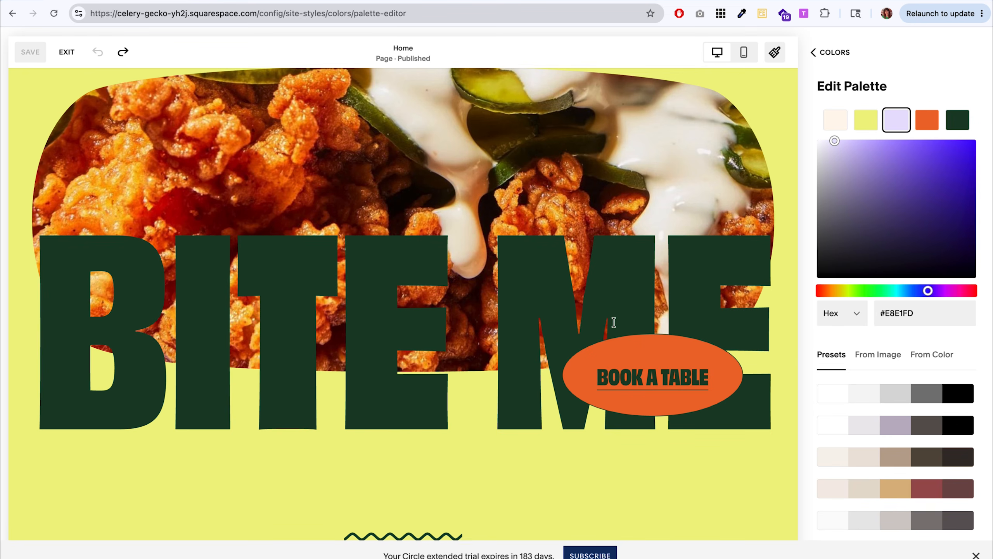
Apply the preset palette of cream, beige, tan, brown and near-black to the burger restaurant site.
{"action": "scroll", "coordinate": [755, 359], "scroll_direction": "down", "scroll_amount": 15}
{"action": "scroll", "coordinate": [756, 359], "scroll_direction": "down", "scroll_amount": 6}
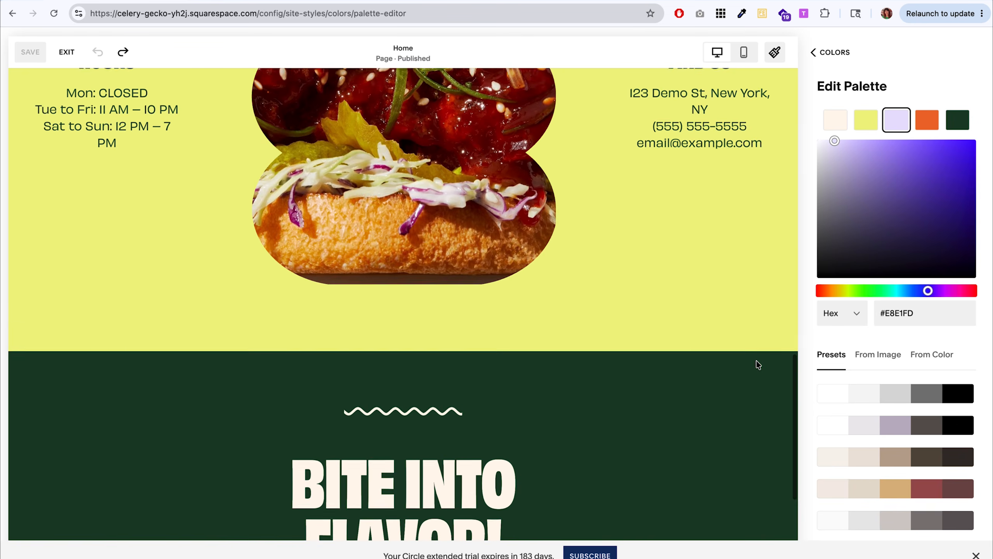
{"action": "scroll", "coordinate": [755, 359], "scroll_direction": "up", "scroll_amount": 10}
{"action": "scroll", "coordinate": [886, 375], "scroll_direction": "down", "scroll_amount": 5}
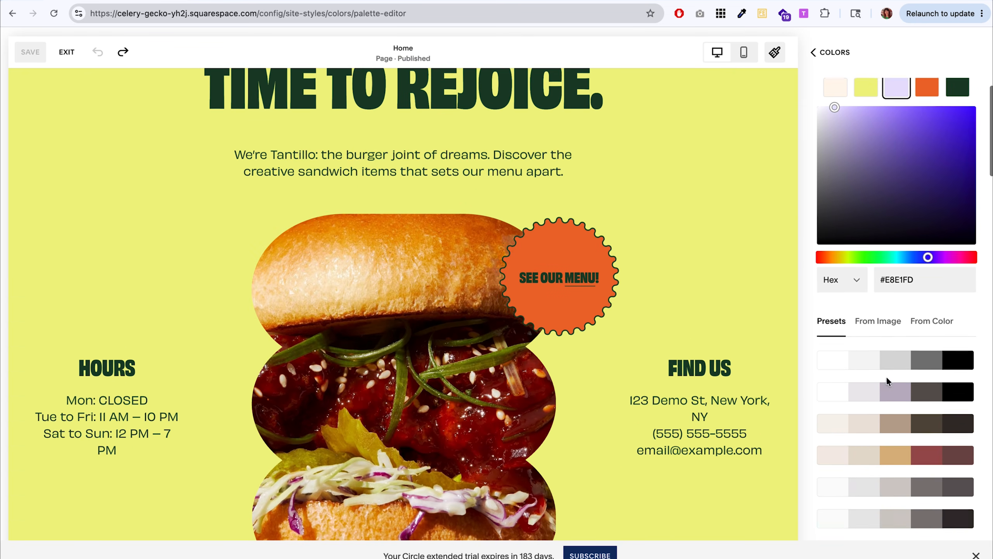
{"action": "scroll", "coordinate": [886, 377], "scroll_direction": "up", "scroll_amount": 3}
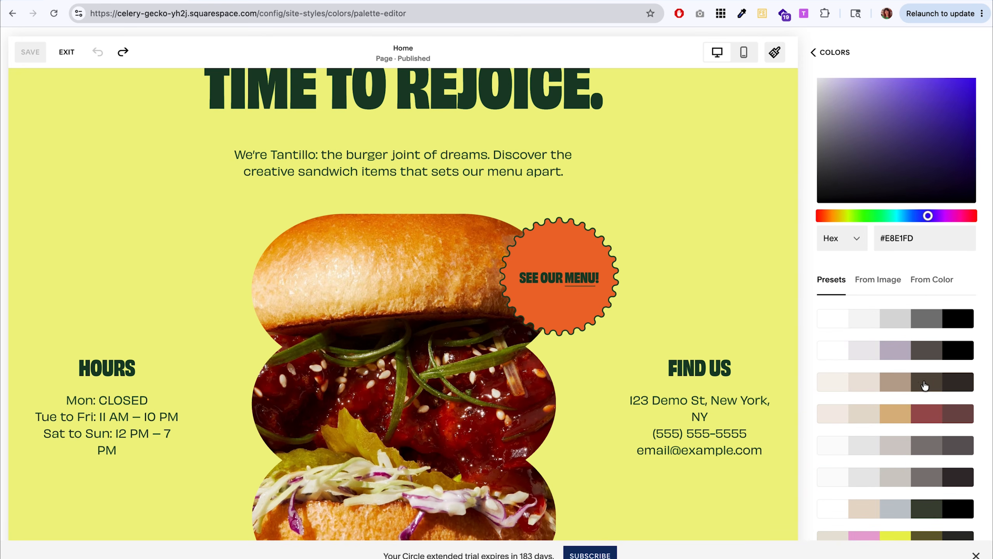
{"action": "left_click", "coordinate": [925, 386]}
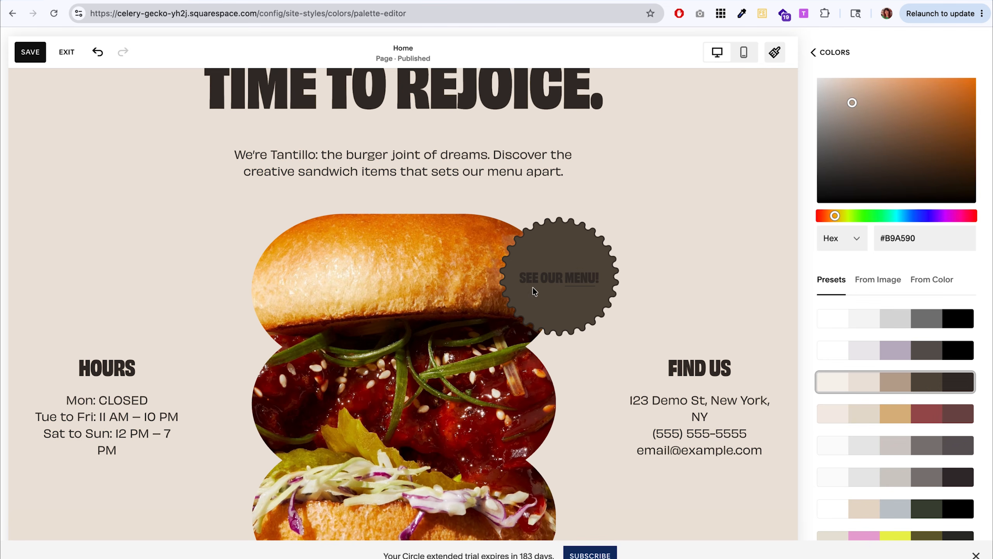
Check the buttons and headings on the home page for contrast under the new palette and return to the main color settings.
{"action": "scroll", "coordinate": [555, 283], "scroll_direction": "down", "scroll_amount": 10}
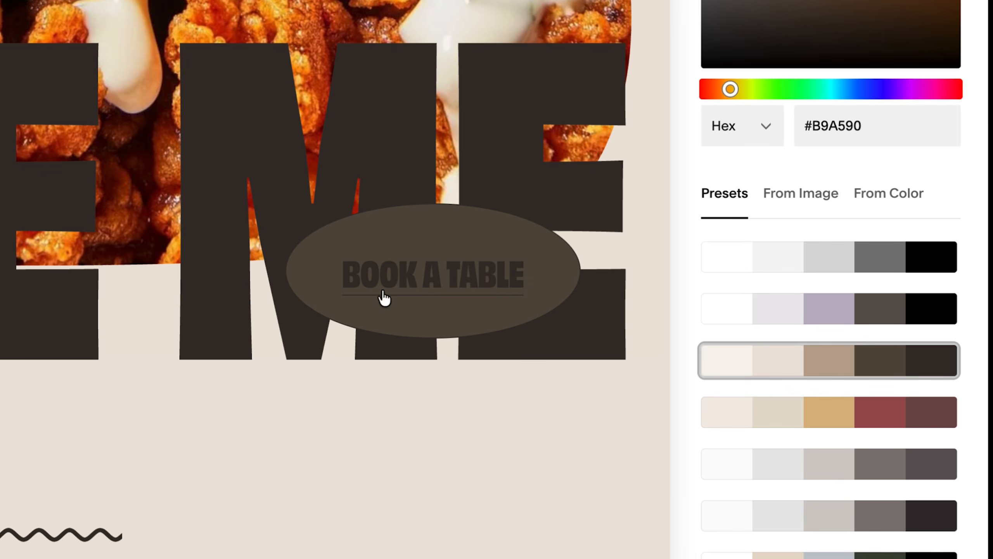
{"action": "scroll", "coordinate": [610, 278], "scroll_direction": "down", "scroll_amount": 8}
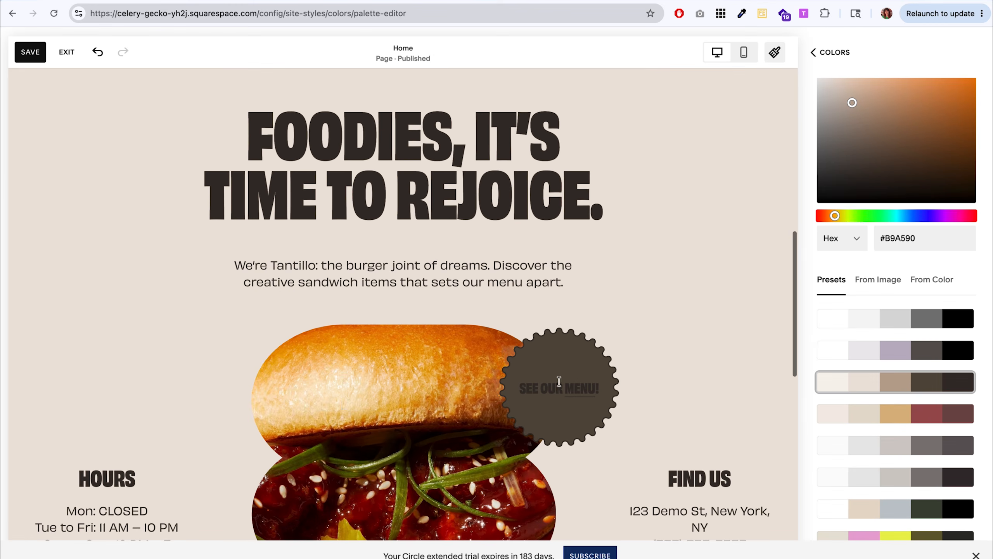
{"action": "scroll", "coordinate": [502, 219], "scroll_direction": "up", "scroll_amount": 2}
{"action": "scroll", "coordinate": [607, 260], "scroll_direction": "up", "scroll_amount": 5}
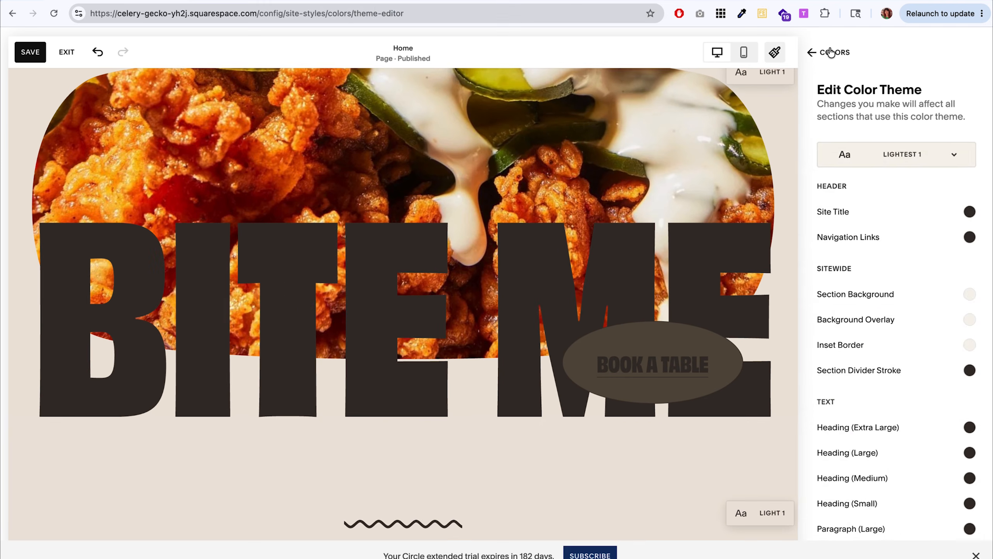
{"action": "left_click", "coordinate": [828, 52]}
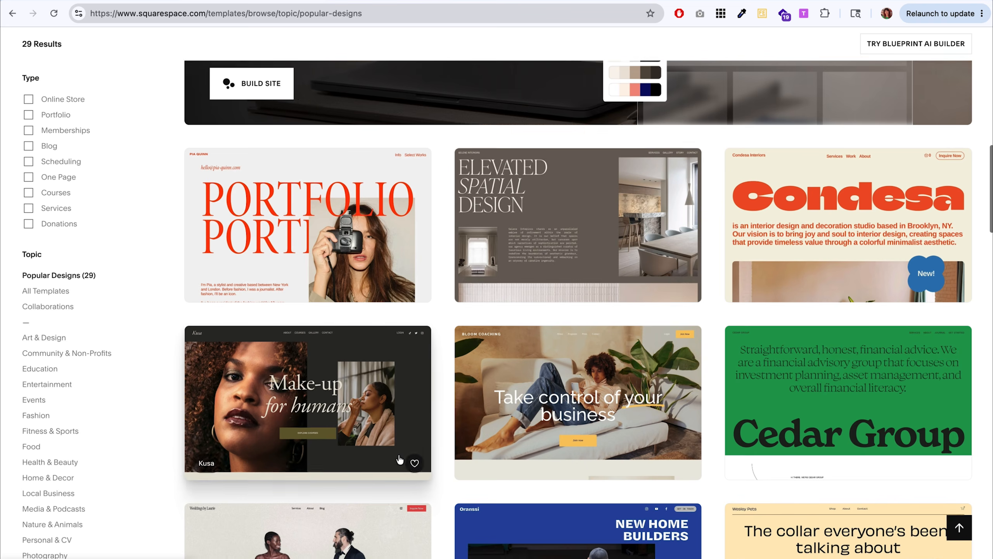
{"action": "scroll", "coordinate": [399, 459], "scroll_direction": "down", "scroll_amount": 20}
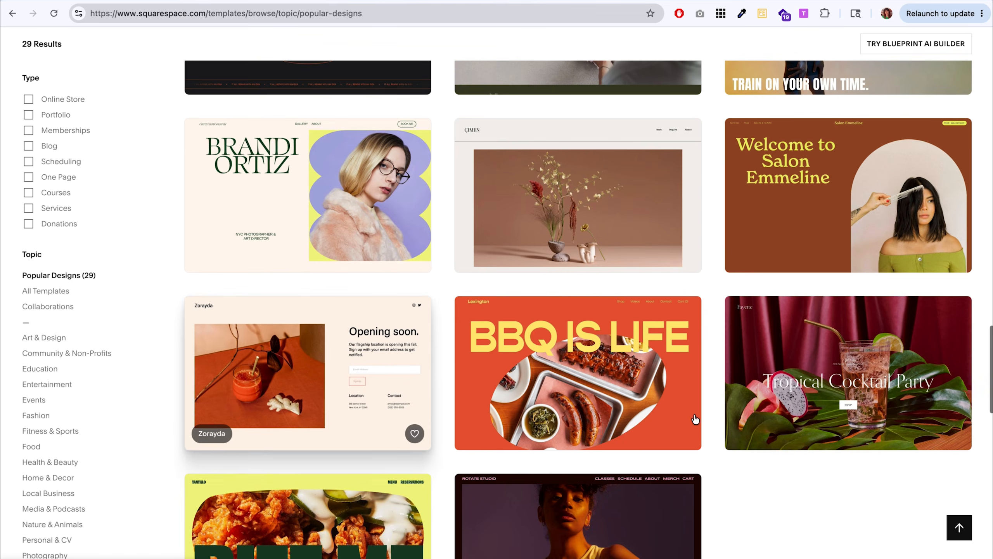
Open the Fayette template preview from the popular designs and look through its sections.
{"action": "left_click", "coordinate": [821, 387]}
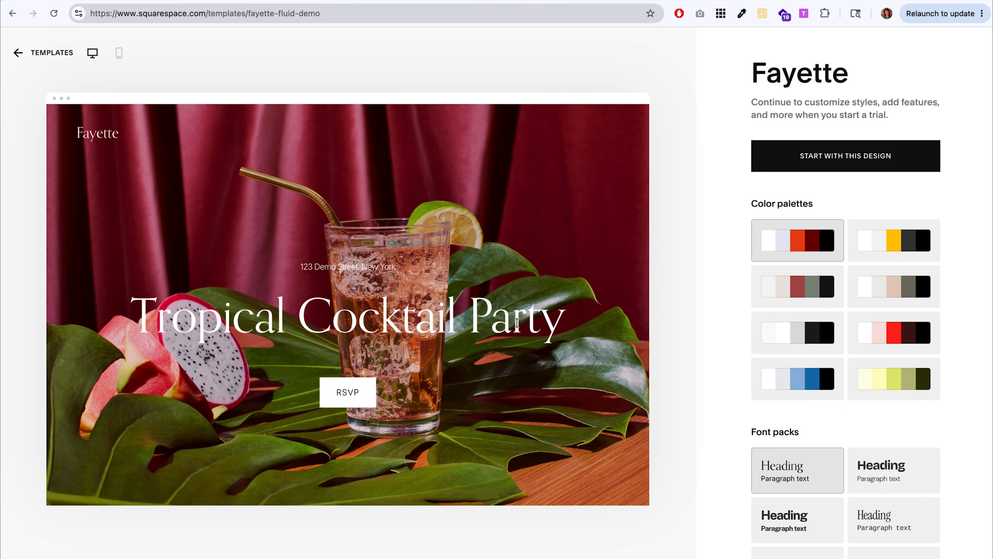
{"action": "scroll", "coordinate": [516, 325], "scroll_direction": "down", "scroll_amount": 10}
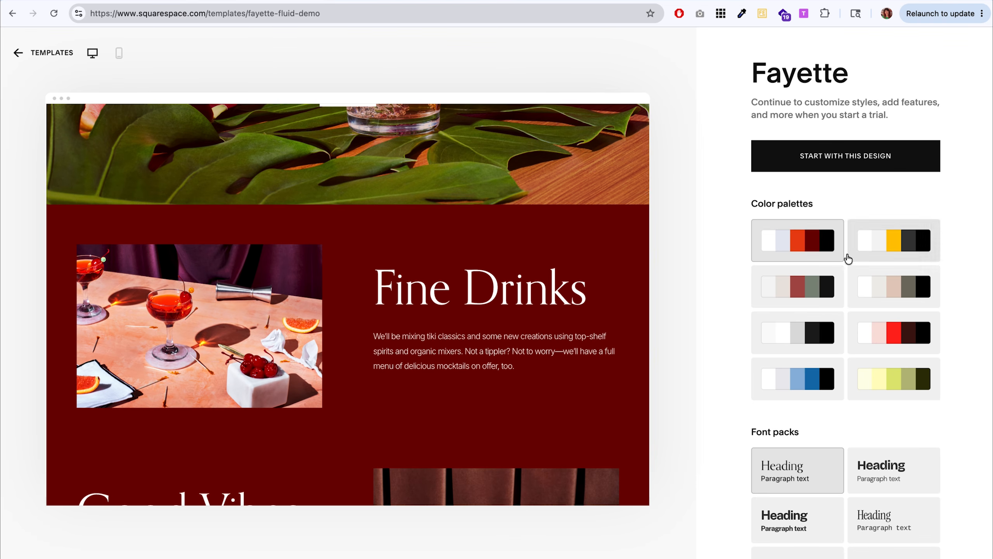
{"action": "scroll", "coordinate": [577, 310], "scroll_direction": "down", "scroll_amount": 5}
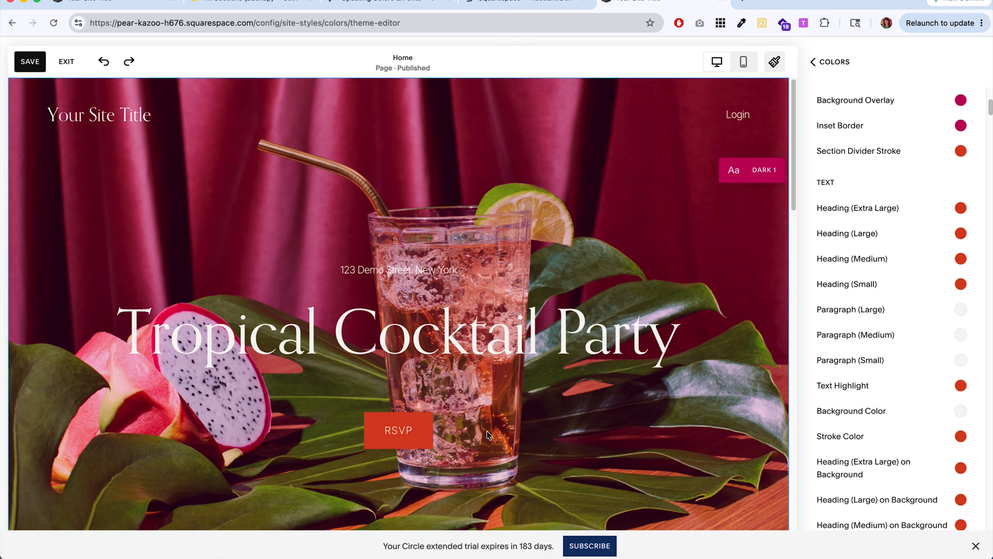
Set the color theme's extra large heading color to the palette's off-white.
{"action": "scroll", "coordinate": [728, 280], "scroll_direction": "down", "scroll_amount": 10}
{"action": "left_click", "coordinate": [960, 210]}
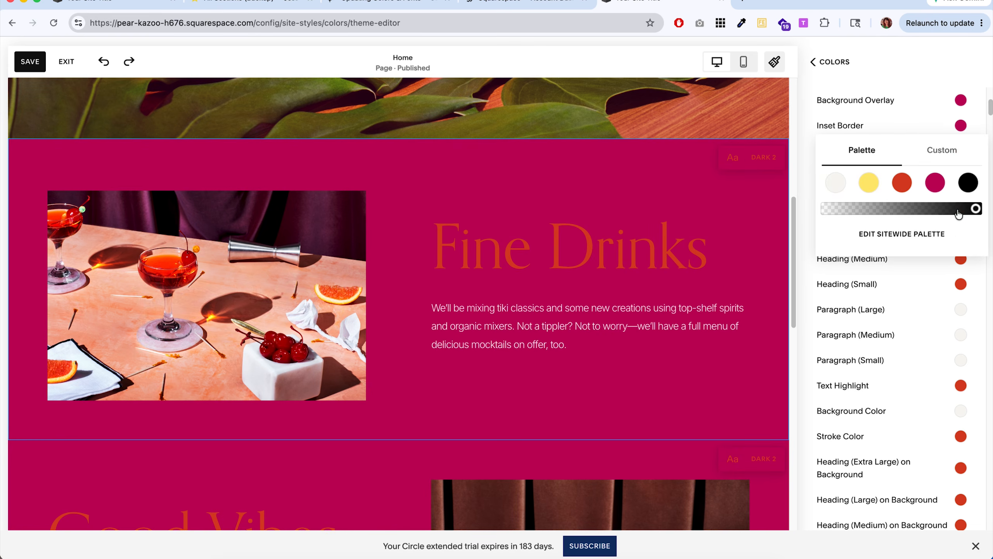
{"action": "left_click", "coordinate": [835, 184]}
{"action": "scroll", "coordinate": [476, 387], "scroll_direction": "down", "scroll_amount": 20}
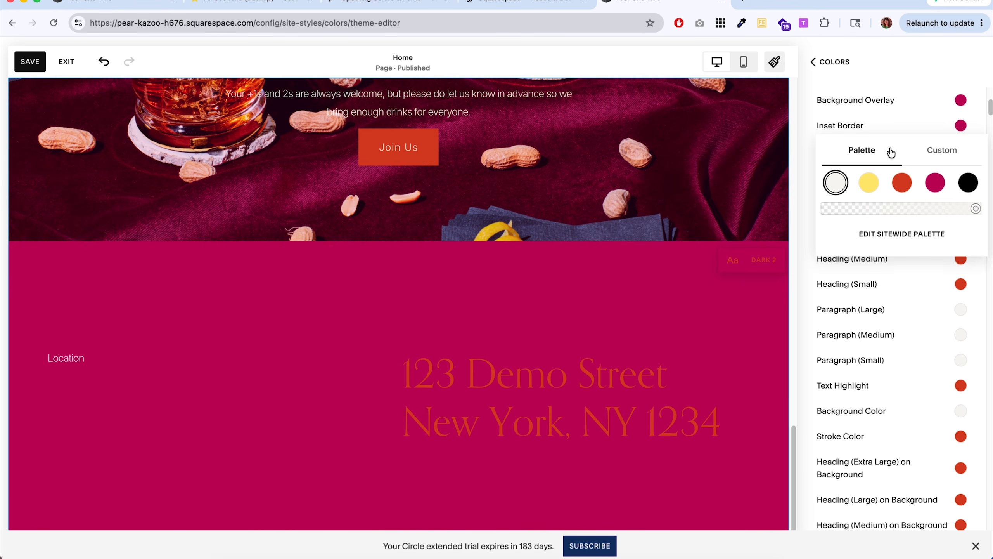
Set the color theme's medium and large heading colors to the palette's off-white.
{"action": "scroll", "coordinate": [856, 264], "scroll_direction": "up", "scroll_amount": 2}
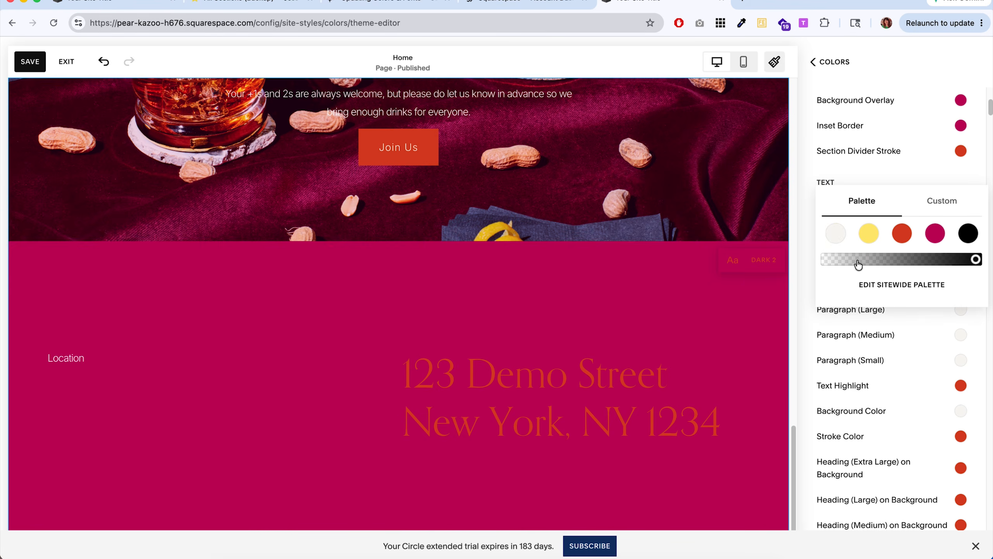
{"action": "left_click", "coordinate": [835, 234]}
{"action": "left_click", "coordinate": [806, 249]}
{"action": "left_click", "coordinate": [859, 231]}
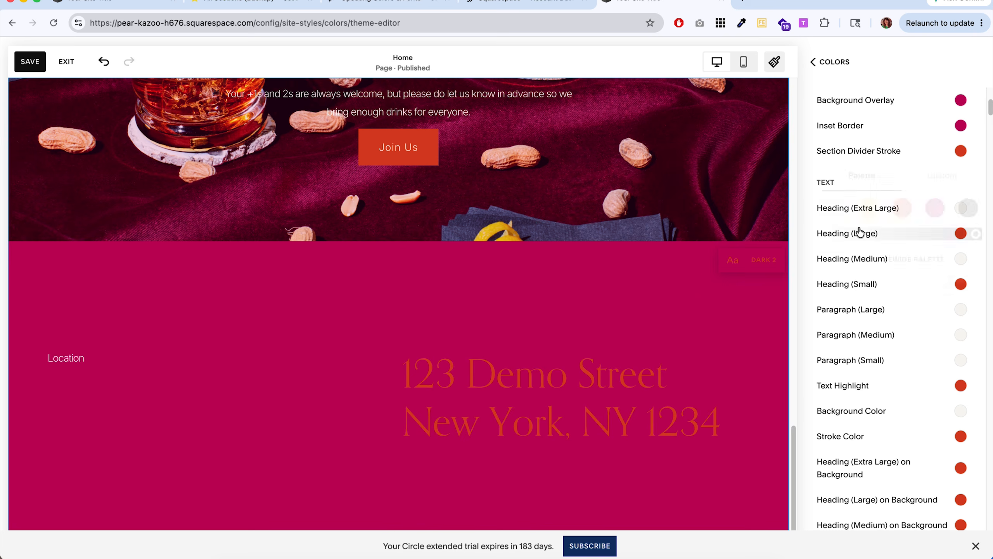
{"action": "left_click", "coordinate": [835, 209]}
{"action": "left_click", "coordinate": [805, 258]}
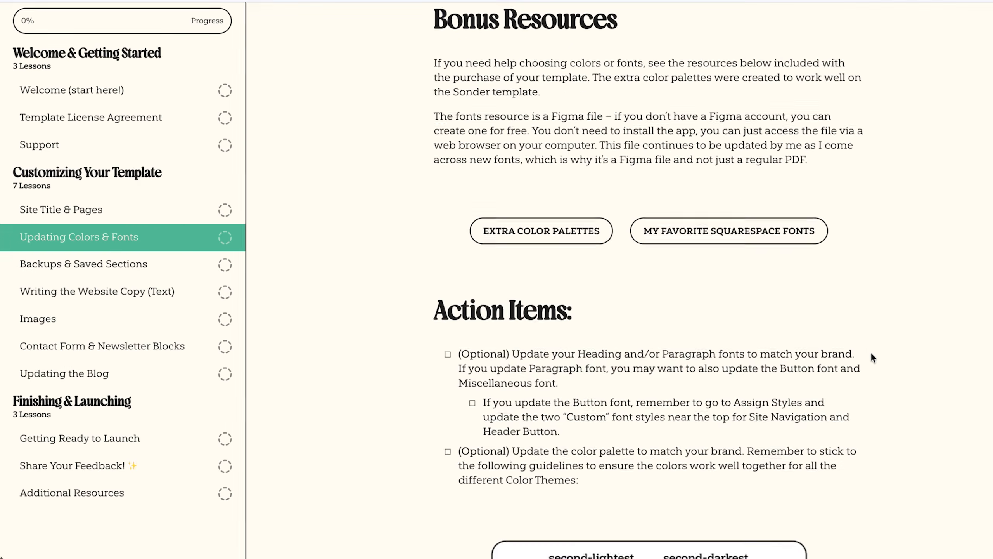
Read the template's color guidelines and examine how the green and beige palette is used across the therapy home page.
{"action": "scroll", "coordinate": [871, 351], "scroll_direction": "down", "scroll_amount": 8}
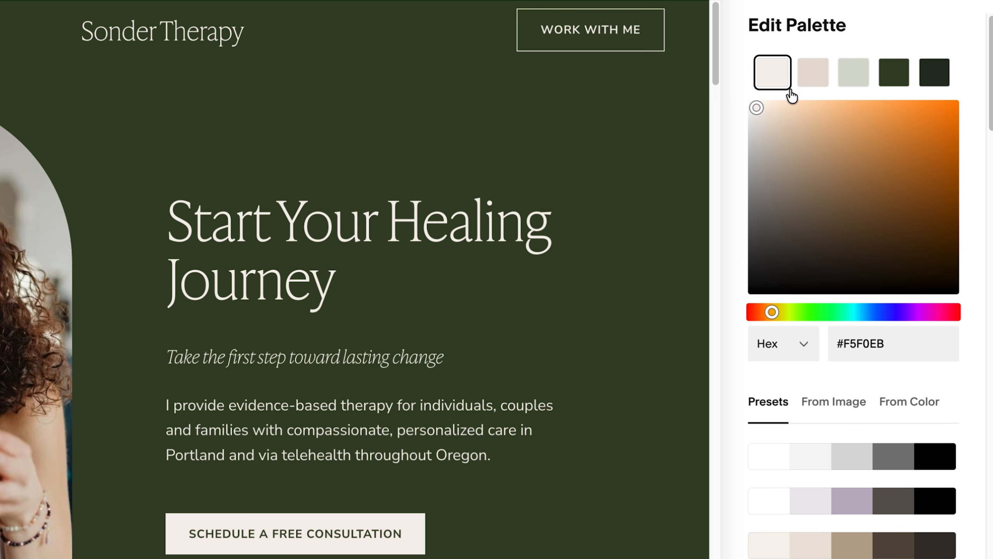
{"action": "scroll", "coordinate": [476, 252], "scroll_direction": "down", "scroll_amount": 10}
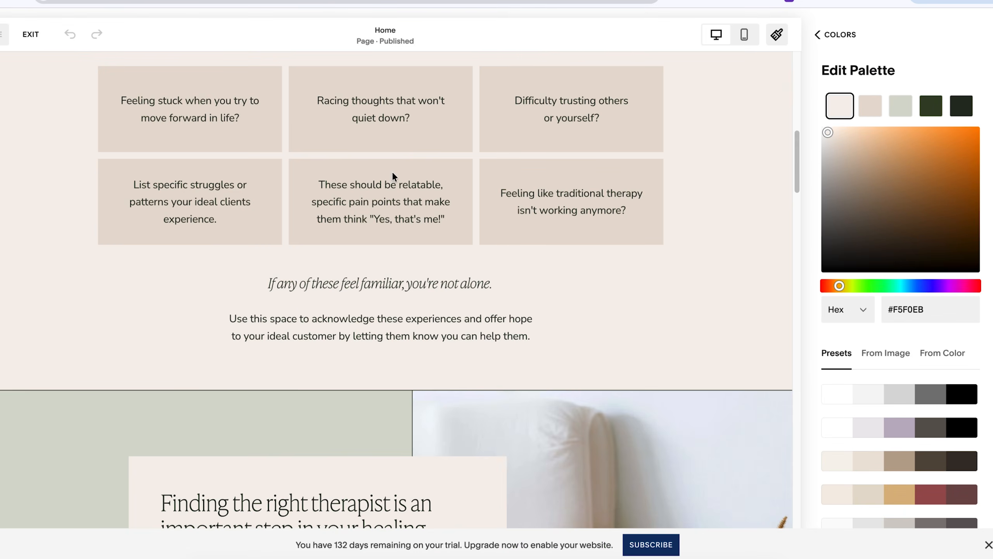
{"action": "scroll", "coordinate": [556, 214], "scroll_direction": "down", "scroll_amount": 15}
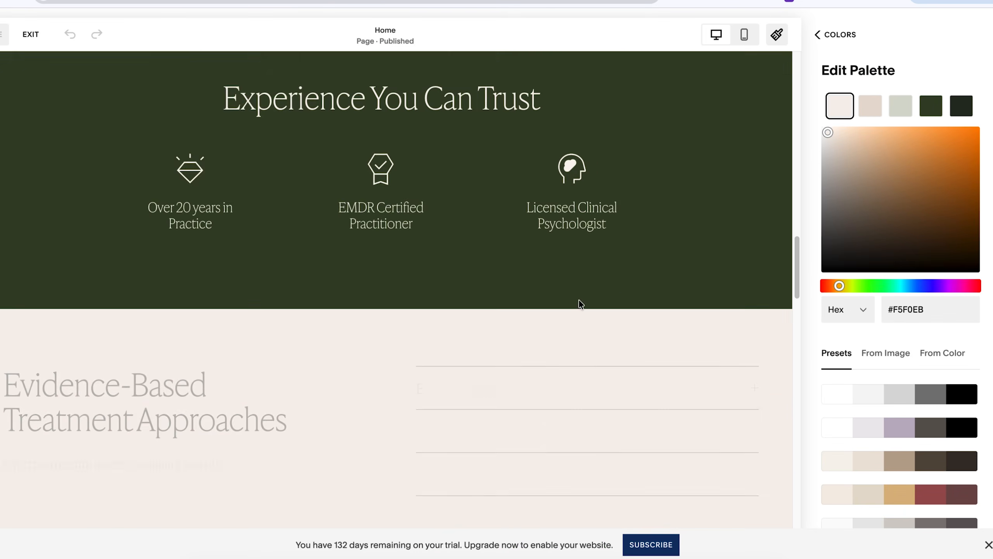
{"action": "scroll", "coordinate": [575, 252], "scroll_direction": "down", "scroll_amount": 10}
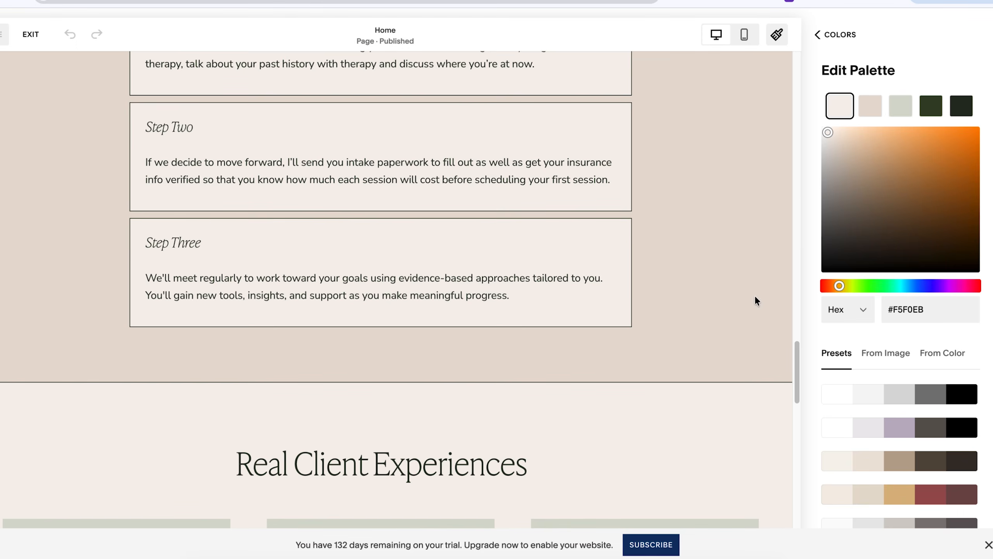
{"action": "scroll", "coordinate": [761, 373], "scroll_direction": "up", "scroll_amount": 20}
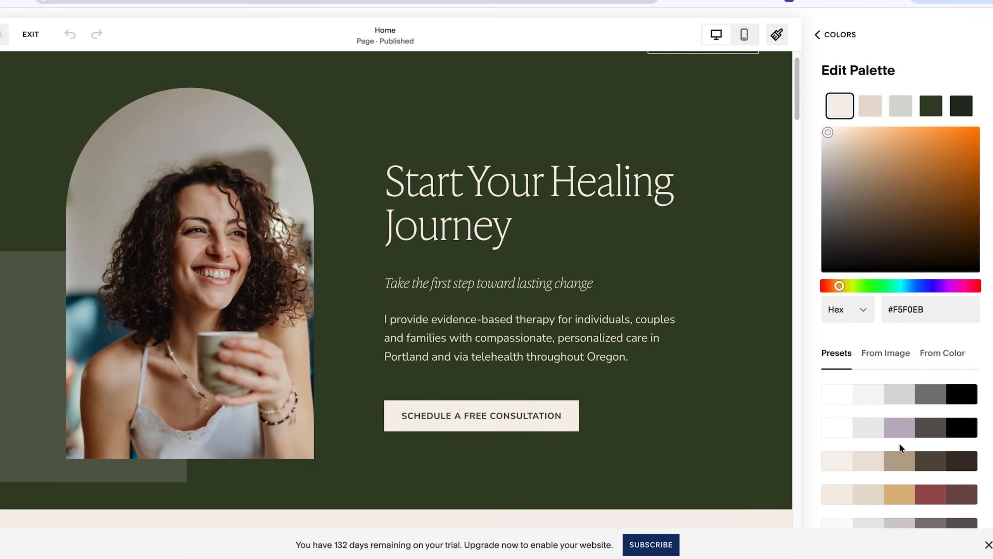
{"action": "scroll", "coordinate": [899, 442], "scroll_direction": "down", "scroll_amount": 4}
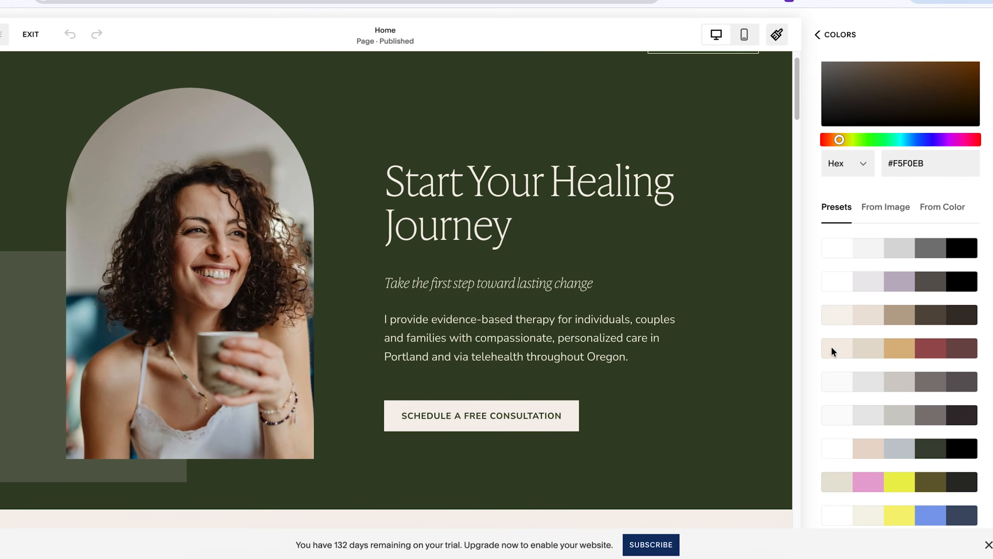
{"action": "scroll", "coordinate": [875, 393], "scroll_direction": "up", "scroll_amount": 4}
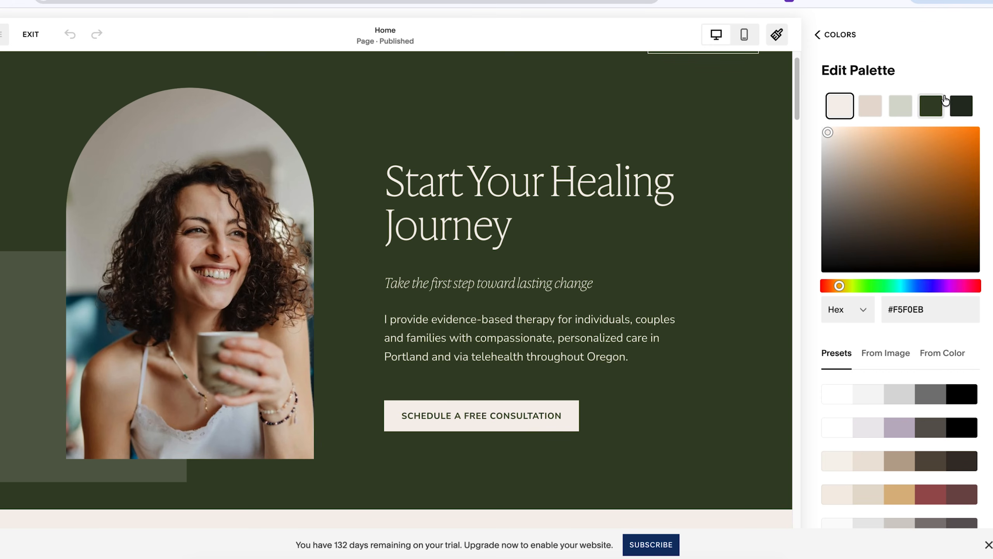
Try the gold and burgundy, the tan and brown, and the white and lilac preset palettes on the therapy site.
{"action": "scroll", "coordinate": [982, 169], "scroll_direction": "down", "scroll_amount": 2}
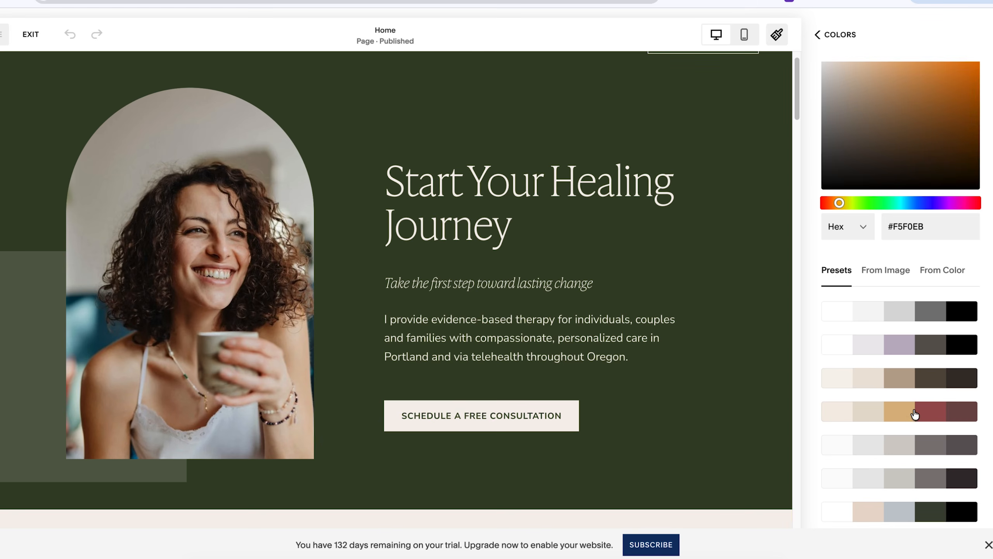
{"action": "left_click", "coordinate": [933, 415]}
{"action": "scroll", "coordinate": [263, 382], "scroll_direction": "down", "scroll_amount": 15}
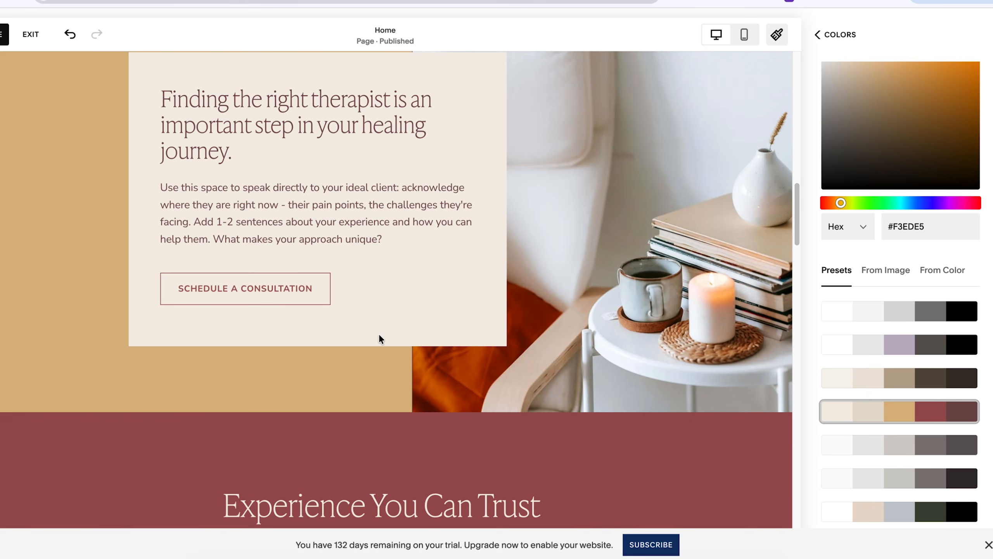
{"action": "left_click", "coordinate": [929, 380]}
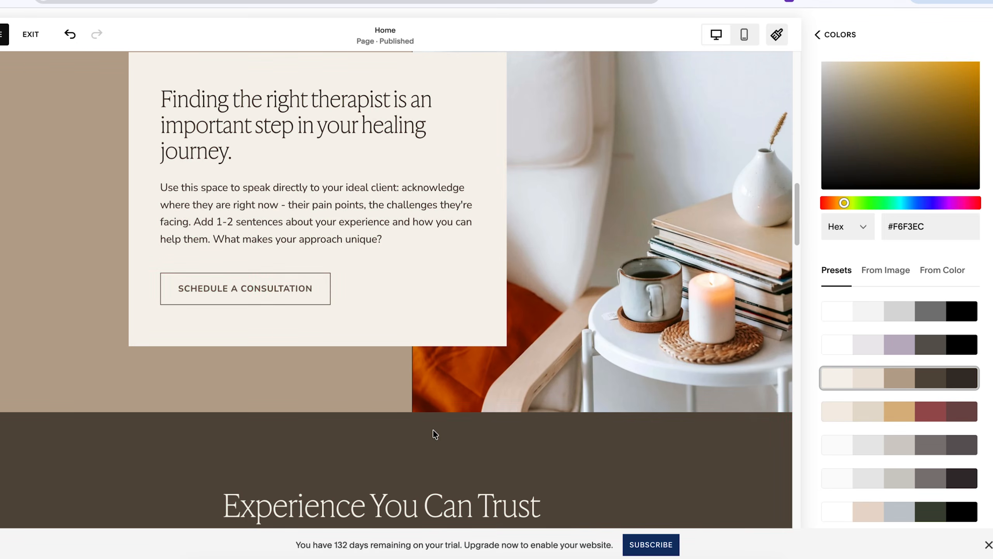
{"action": "left_click", "coordinate": [933, 344]}
{"action": "scroll", "coordinate": [484, 319], "scroll_direction": "down", "scroll_amount": 10}
{"action": "scroll", "coordinate": [484, 318], "scroll_direction": "down", "scroll_amount": 10}
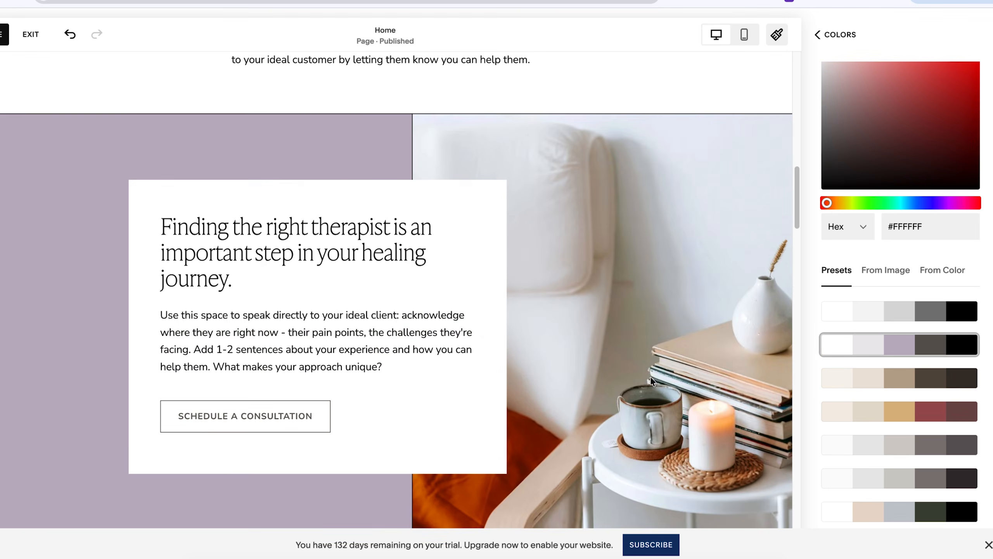
{"action": "scroll", "coordinate": [547, 364], "scroll_direction": "up", "scroll_amount": 4}
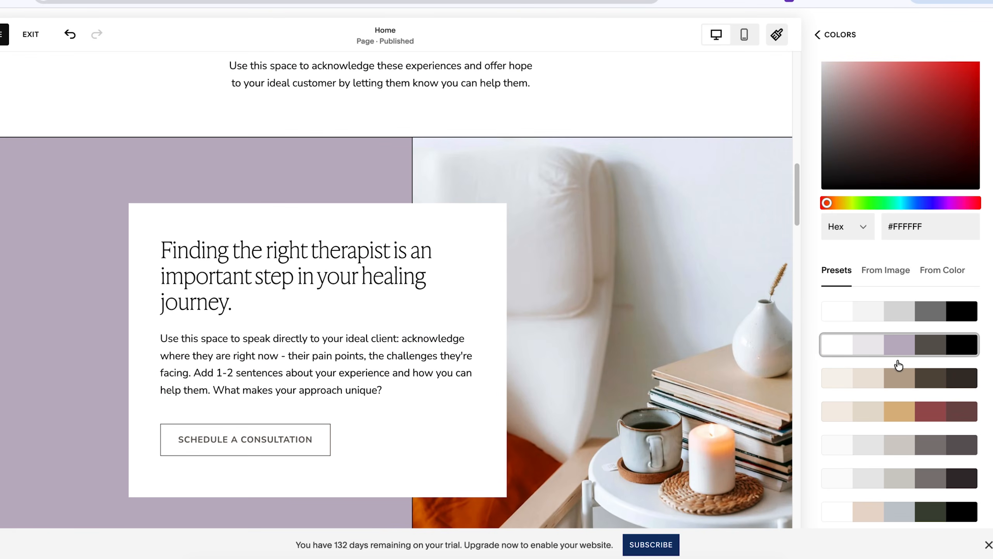
{"action": "left_click", "coordinate": [962, 348]}
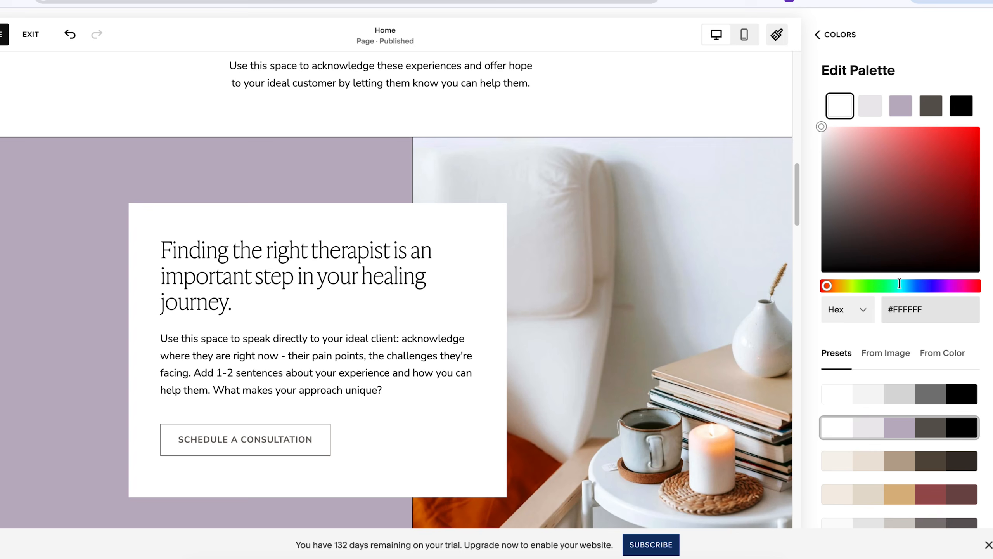
Undo the preset palette changes on the therapy site.
{"action": "left_click", "coordinate": [70, 34]}
{"action": "left_click", "coordinate": [70, 34]}
{"action": "left_click", "coordinate": [70, 34]}
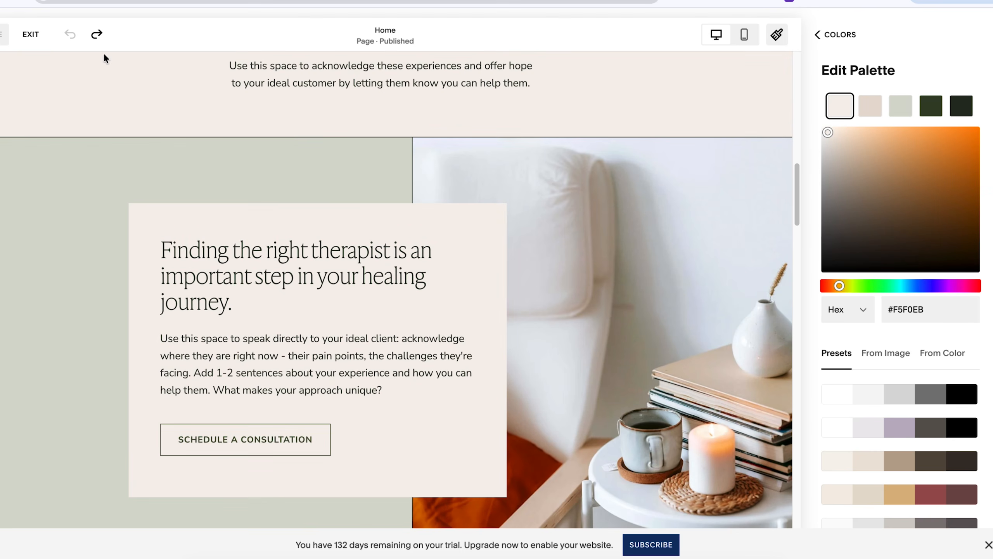
{"action": "scroll", "coordinate": [328, 162], "scroll_direction": "up", "scroll_amount": 10}
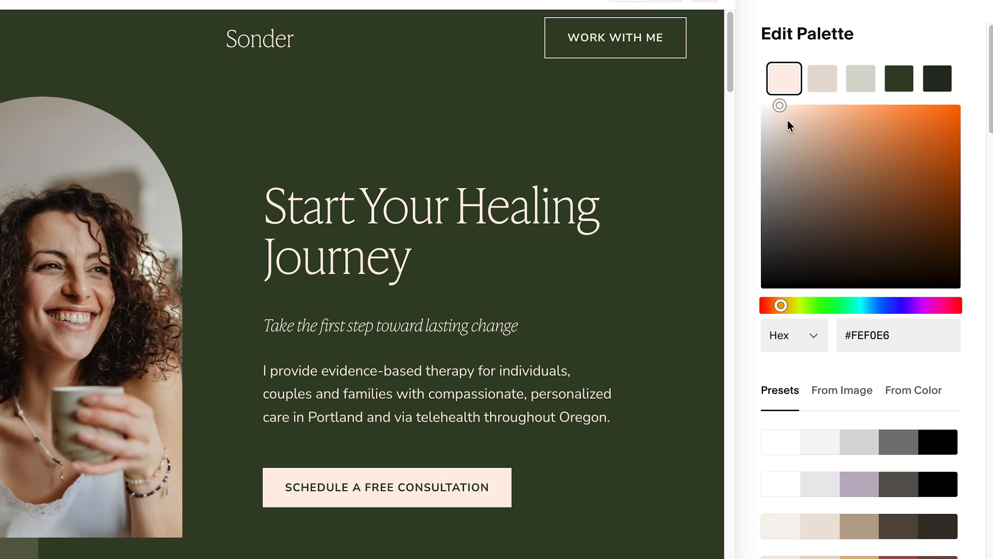
Set the second palette color to yellow with the hex code #EDD135.
{"action": "left_click", "coordinate": [870, 107]}
{"action": "left_click", "coordinate": [823, 86]}
{"action": "double_click", "coordinate": [873, 331]}
{"action": "type", "text": "EDD135"}
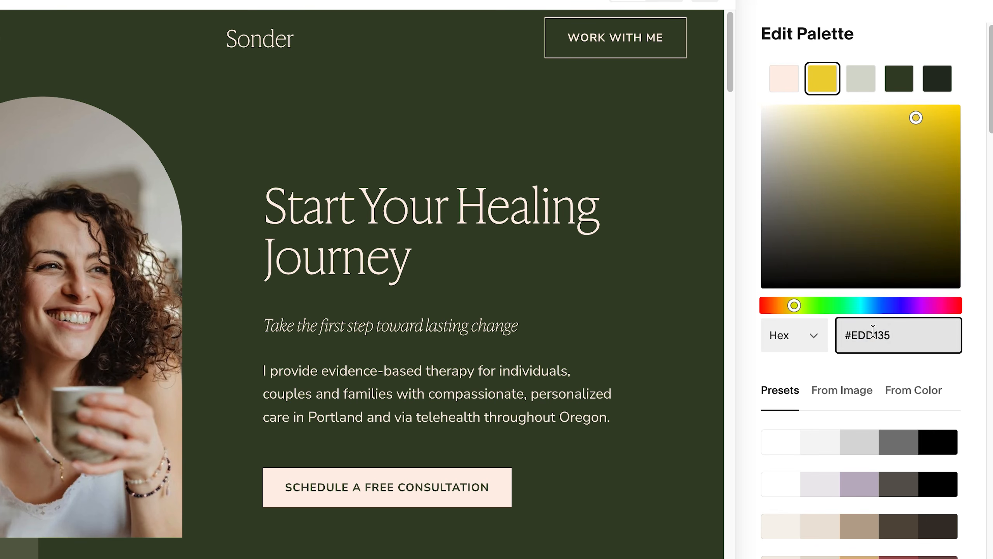
Set the third palette color to pink with the hex code #E292B5 and review it on the page.
{"action": "left_click", "coordinate": [858, 76]}
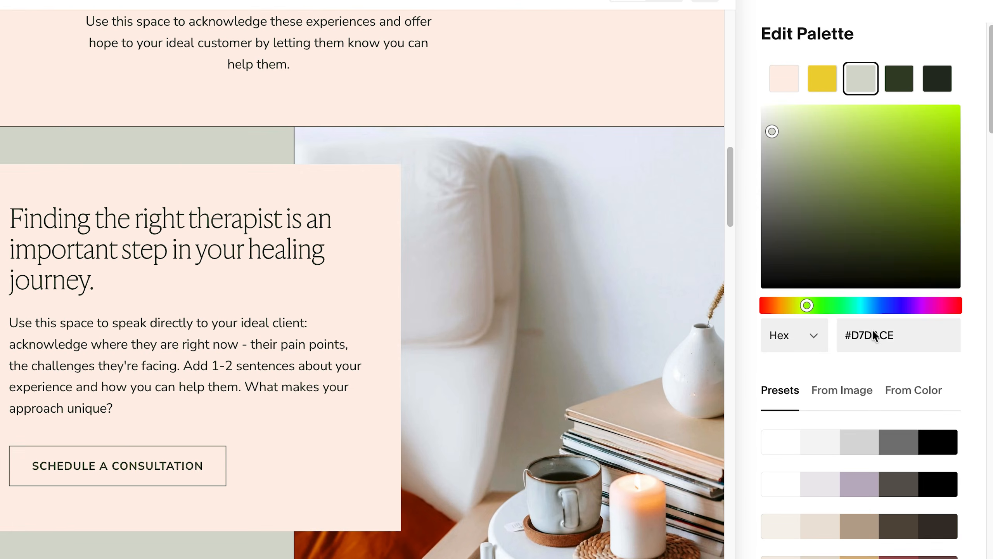
{"action": "double_click", "coordinate": [873, 335]}
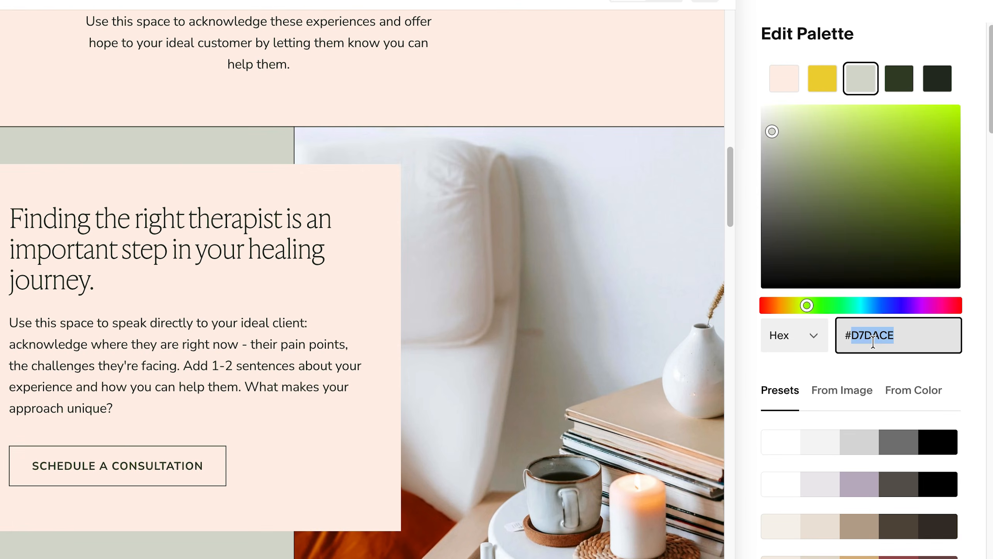
{"action": "type", "text": "#E292B5"}
{"action": "scroll", "coordinate": [512, 206], "scroll_direction": "up", "scroll_amount": 15}
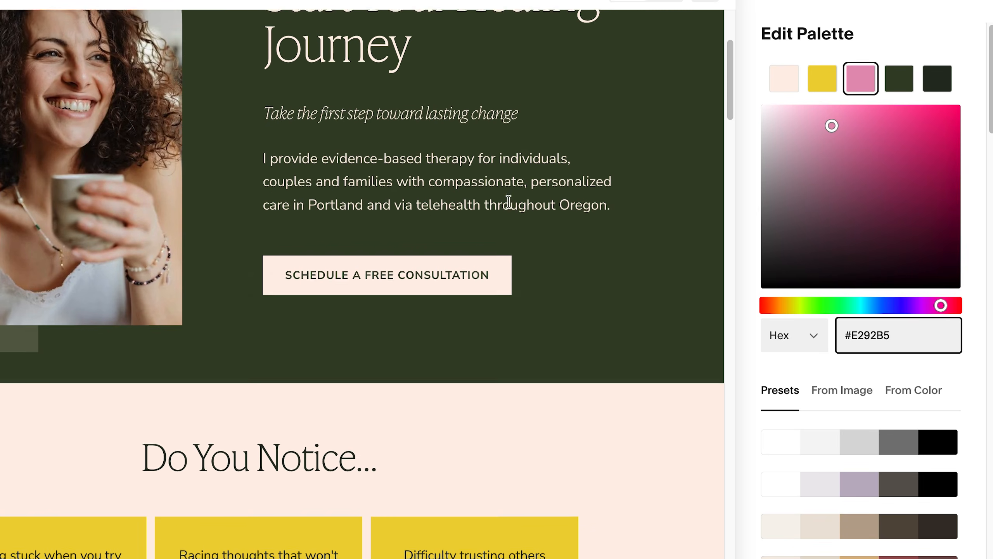
Set the fourth palette color to orange-red with the hex code #D75529.
{"action": "left_click", "coordinate": [899, 79]}
{"action": "double_click", "coordinate": [873, 335]}
{"action": "type", "text": "#D75529"}
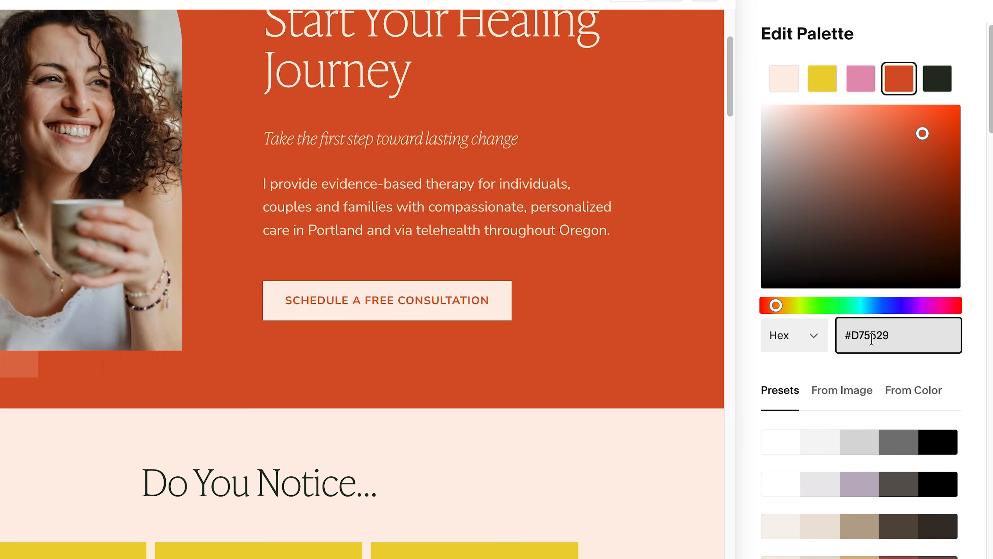
{"action": "scroll", "coordinate": [504, 421], "scroll_direction": "up", "scroll_amount": 1}
{"action": "scroll", "coordinate": [504, 421], "scroll_direction": "up", "scroll_amount": 3}
Set the fifth palette color to dark brown with the hex code #4B1C0C and review the whole page.
{"action": "left_click", "coordinate": [937, 78]}
{"action": "double_click", "coordinate": [880, 335]}
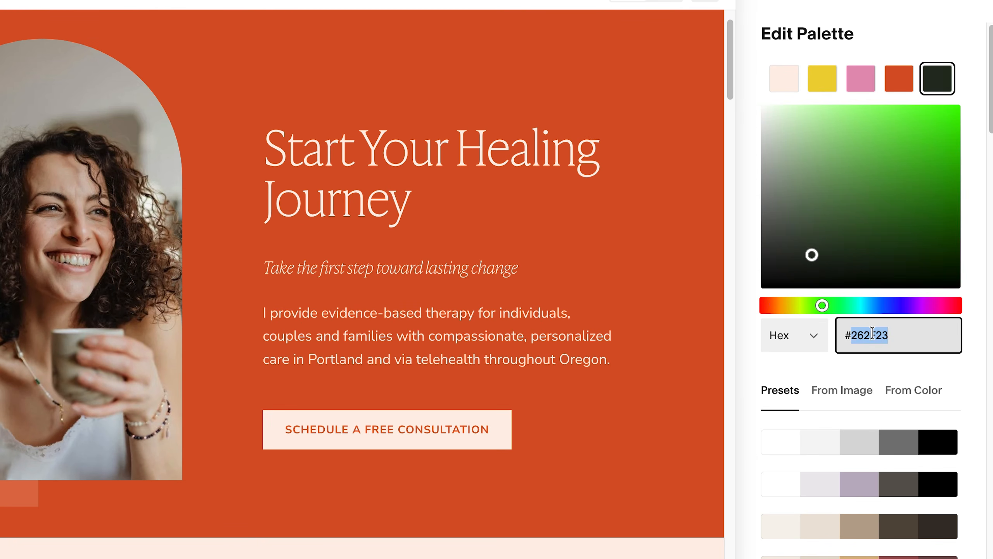
{"action": "type", "text": "#4B1C0C"}
{"action": "scroll", "coordinate": [633, 486], "scroll_direction": "down", "scroll_amount": 20}
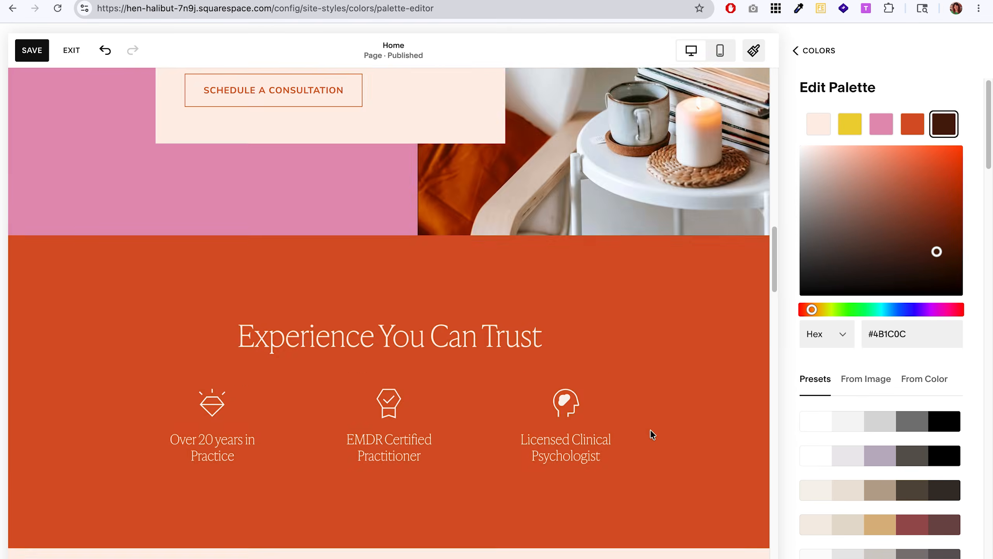
{"action": "scroll", "coordinate": [655, 431], "scroll_direction": "down", "scroll_amount": 10}
{"action": "scroll", "coordinate": [654, 430], "scroll_direction": "up", "scroll_amount": 20}
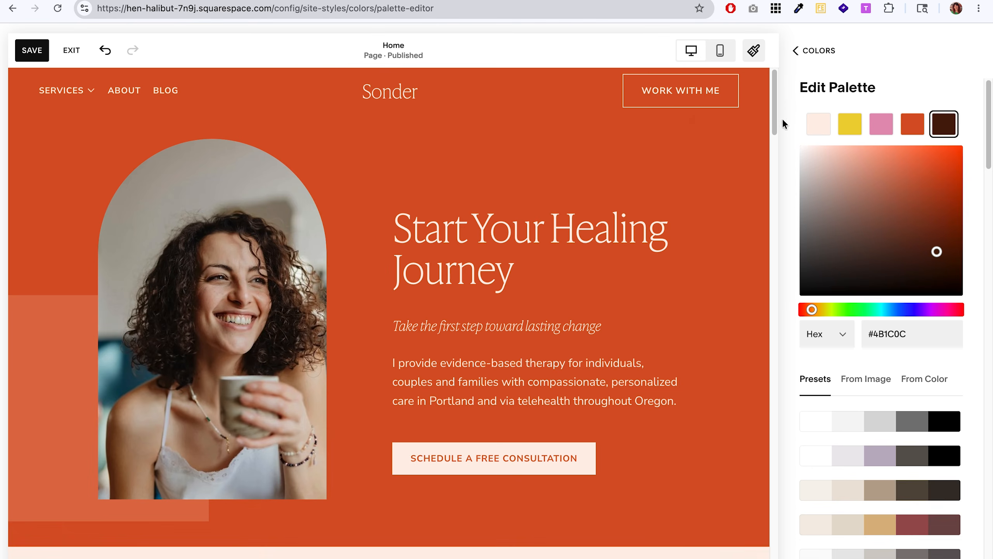
Set the site's heading font to Caprasimo with a letter spacing of -0.04em.
{"action": "left_click", "coordinate": [817, 54]}
{"action": "left_click", "coordinate": [802, 57]}
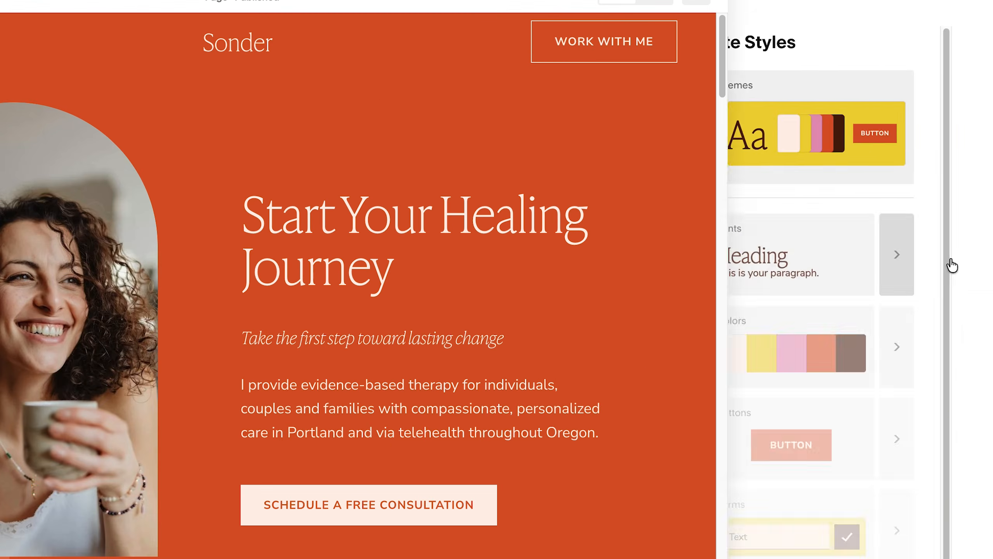
{"action": "left_click", "coordinate": [957, 262]}
{"action": "left_click", "coordinate": [915, 311]}
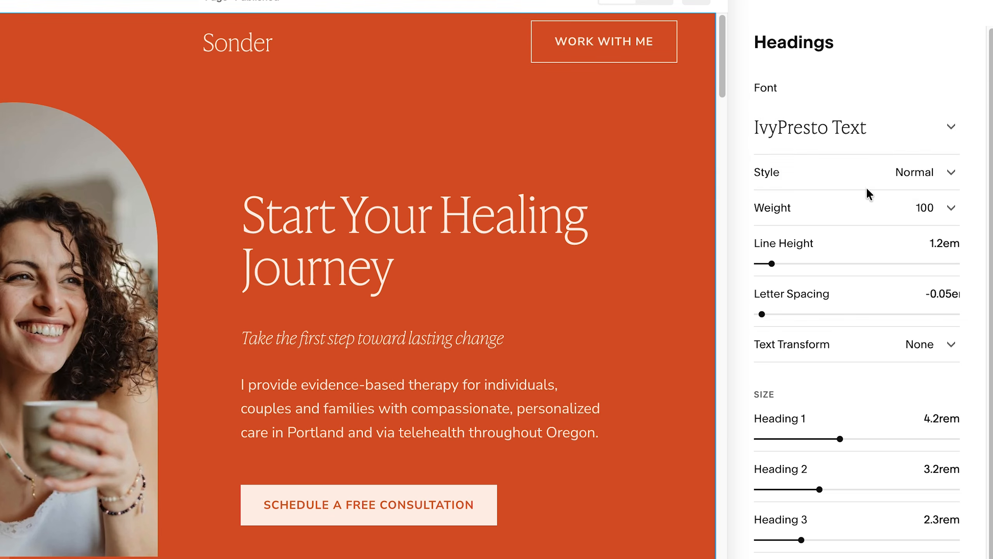
{"action": "left_click", "coordinate": [843, 134]}
{"action": "left_click_drag", "start_coordinate": [986, 220], "coordinate": [988, 259]}
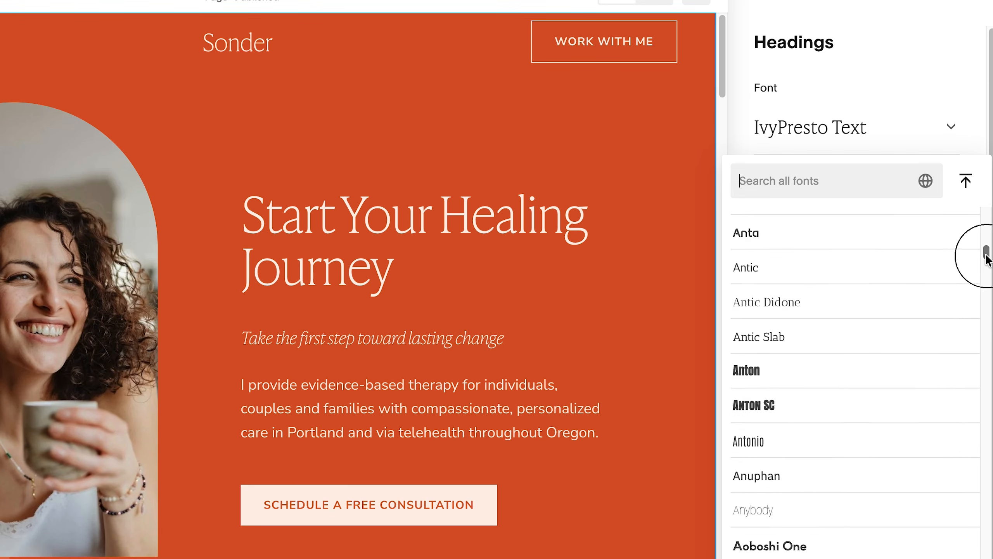
{"action": "type", "text": "capr"}
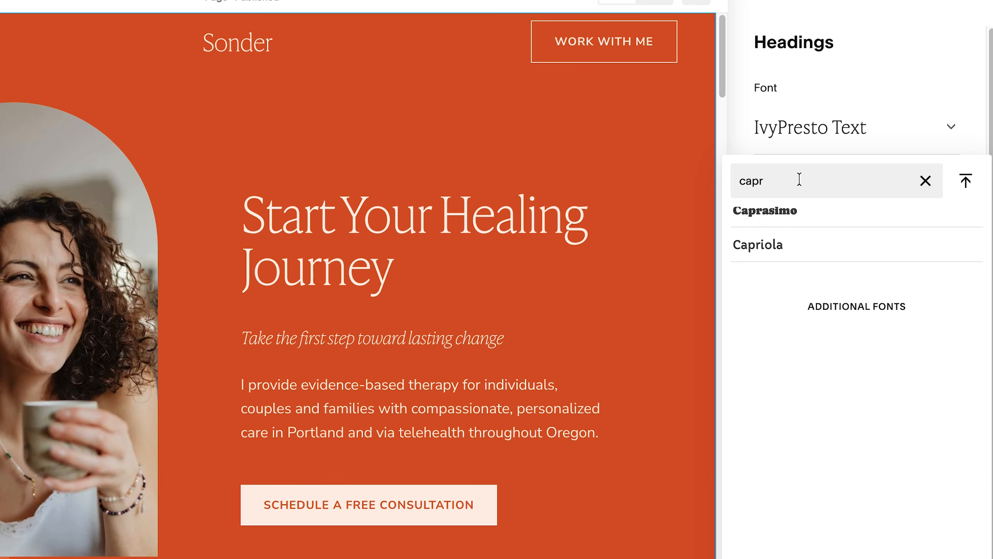
{"action": "left_click", "coordinate": [766, 211]}
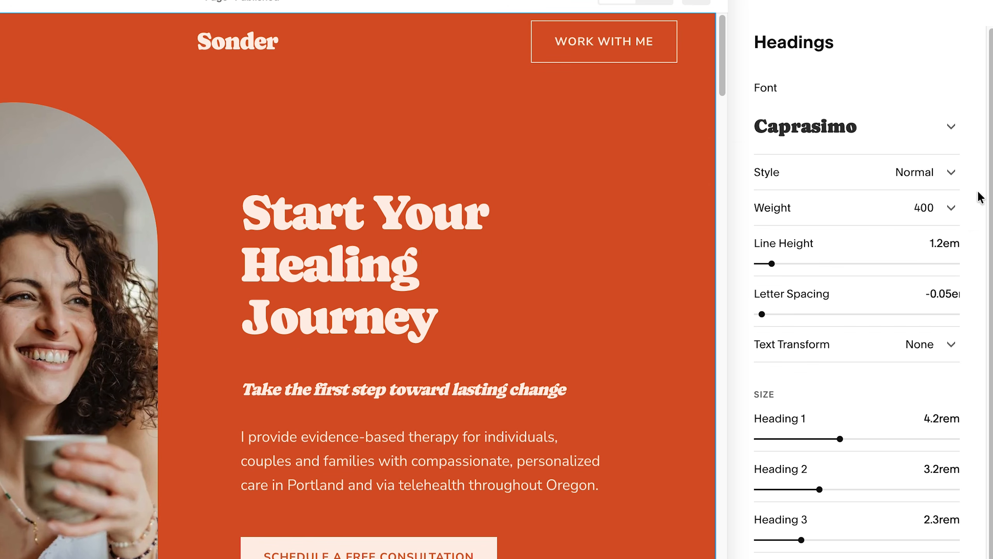
{"action": "left_click_drag", "start_coordinate": [762, 314], "coordinate": [762, 314]}
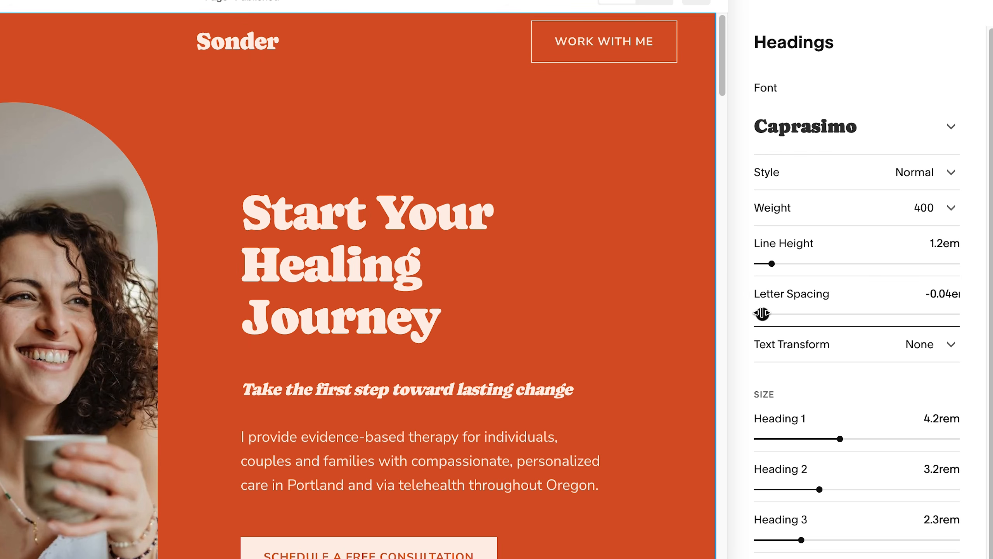
{"action": "left_click", "coordinate": [776, 8]}
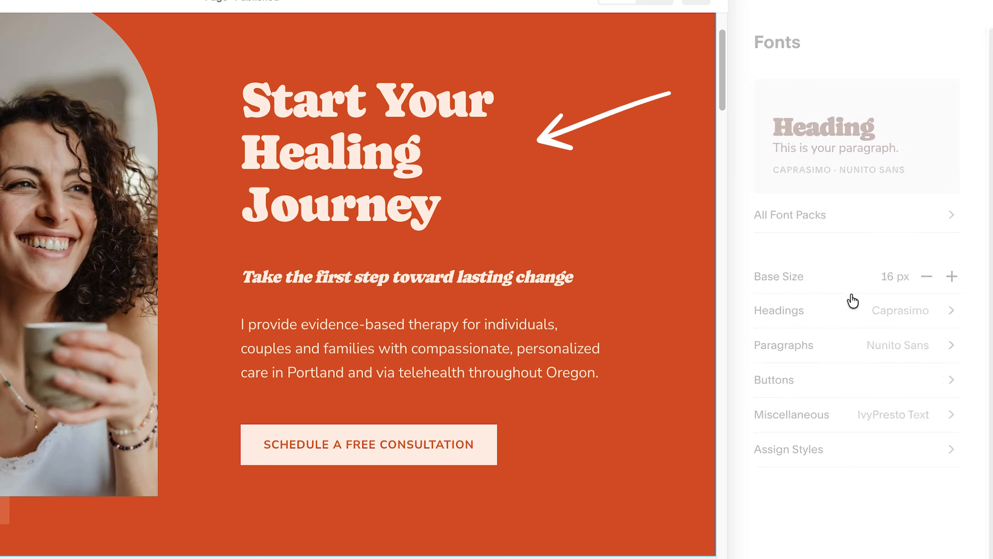
Set the site's paragraph font to Jubilat.
{"action": "left_click", "coordinate": [842, 350]}
{"action": "left_click", "coordinate": [841, 146]}
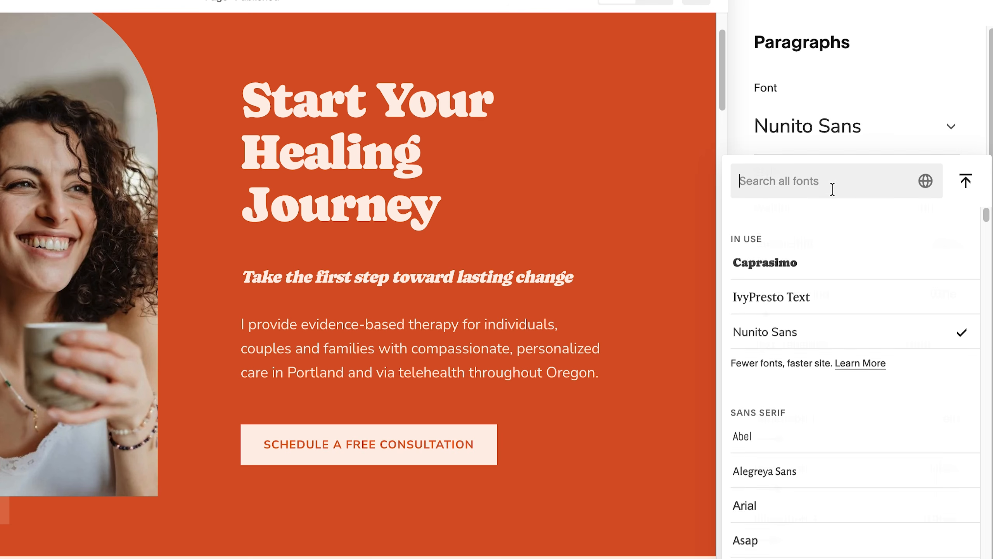
{"action": "left_click", "coordinate": [809, 181]}
{"action": "type", "text": "jubil"}
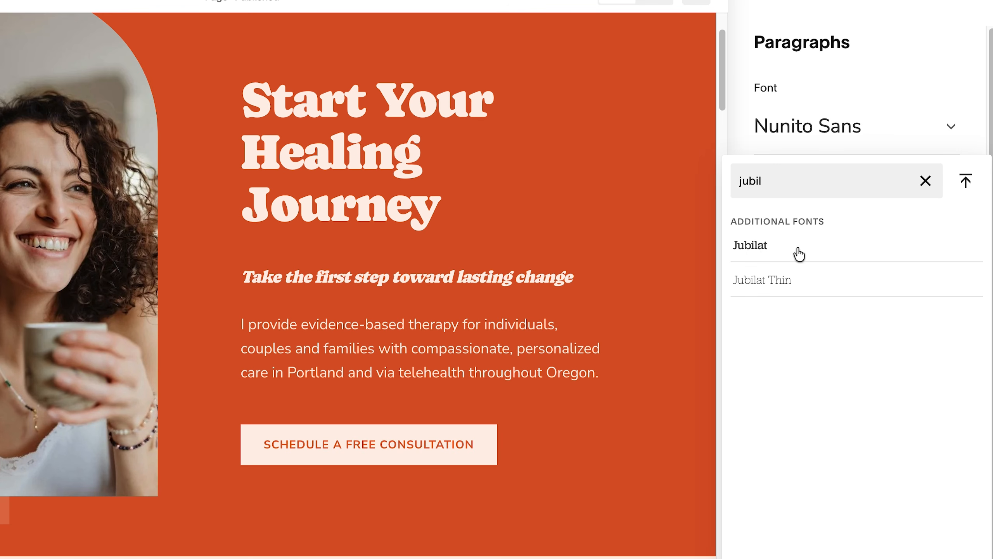
{"action": "left_click", "coordinate": [754, 246]}
Set the paragraphs' line height to 1.3em, letter spacing to 0em and Paragraph 1 size to 1.5rem.
{"action": "left_click_drag", "start_coordinate": [780, 263], "coordinate": [774, 263]}
{"action": "left_click", "coordinate": [766, 314]}
{"action": "left_click_drag", "start_coordinate": [780, 438], "coordinate": [786, 438]}
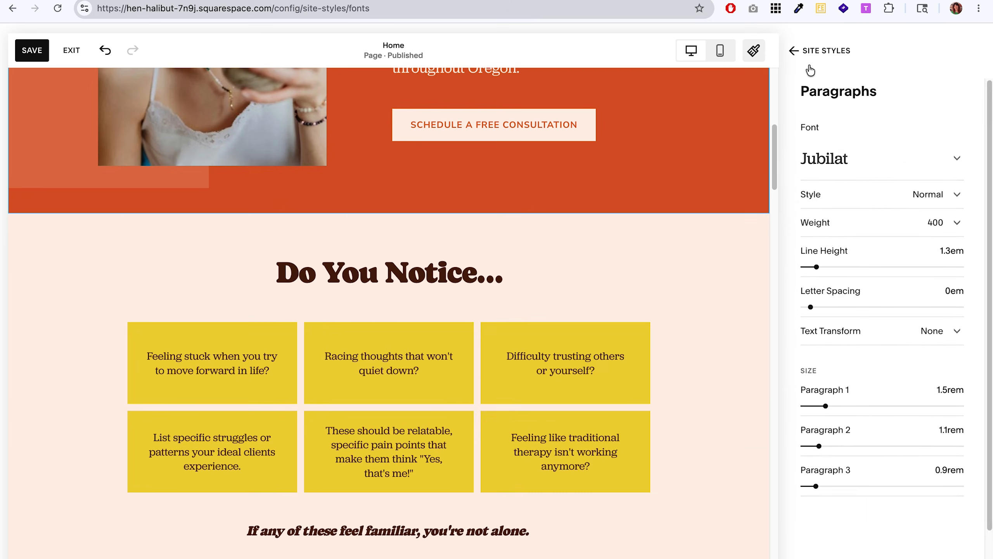
{"action": "left_click", "coordinate": [747, 1]}
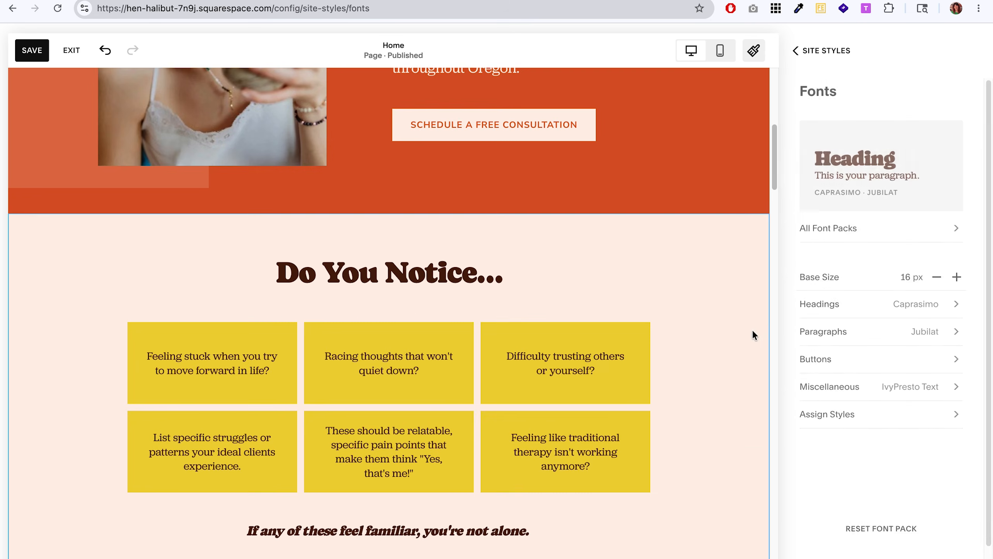
Set the headings' line height to 1em, Heading 2 to 3.3rem and Heading 3 to 2.4rem.
{"action": "scroll", "coordinate": [633, 407], "scroll_direction": "down", "scroll_amount": 15}
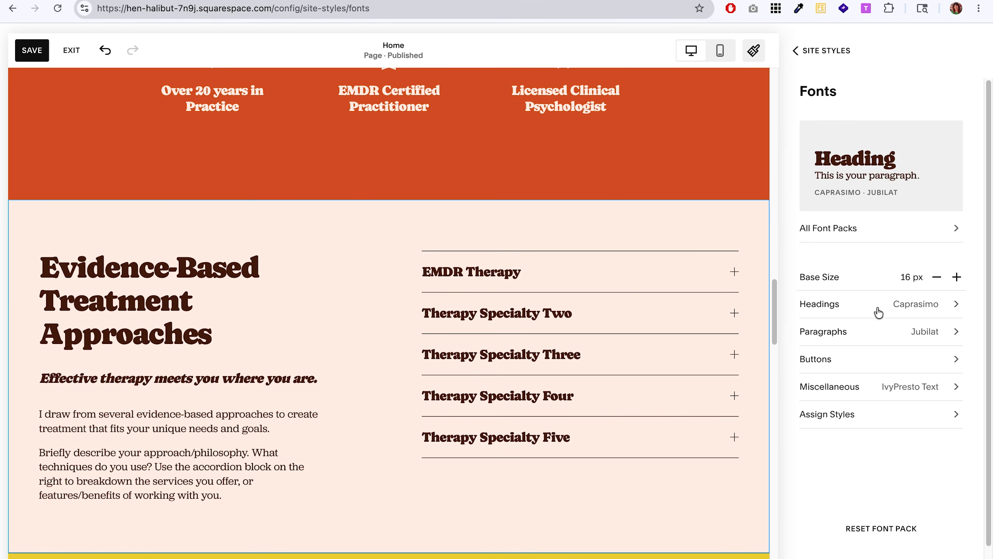
{"action": "left_click", "coordinate": [877, 312]}
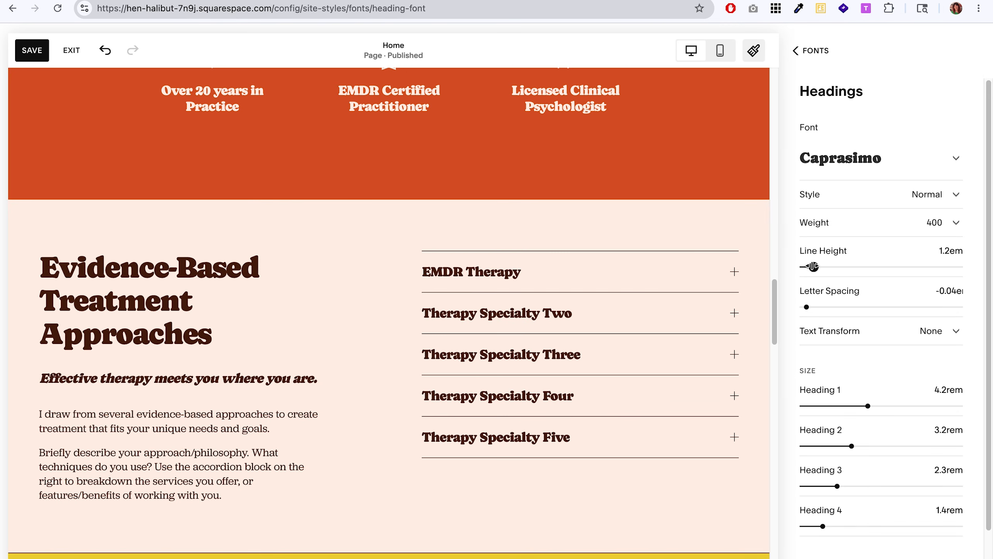
{"action": "left_click_drag", "start_coordinate": [813, 267], "coordinate": [810, 267]}
{"action": "scroll", "coordinate": [658, 445], "scroll_direction": "up", "scroll_amount": 14}
{"action": "left_click_drag", "start_coordinate": [851, 446], "coordinate": [854, 446]}
{"action": "left_click", "coordinate": [837, 486]}
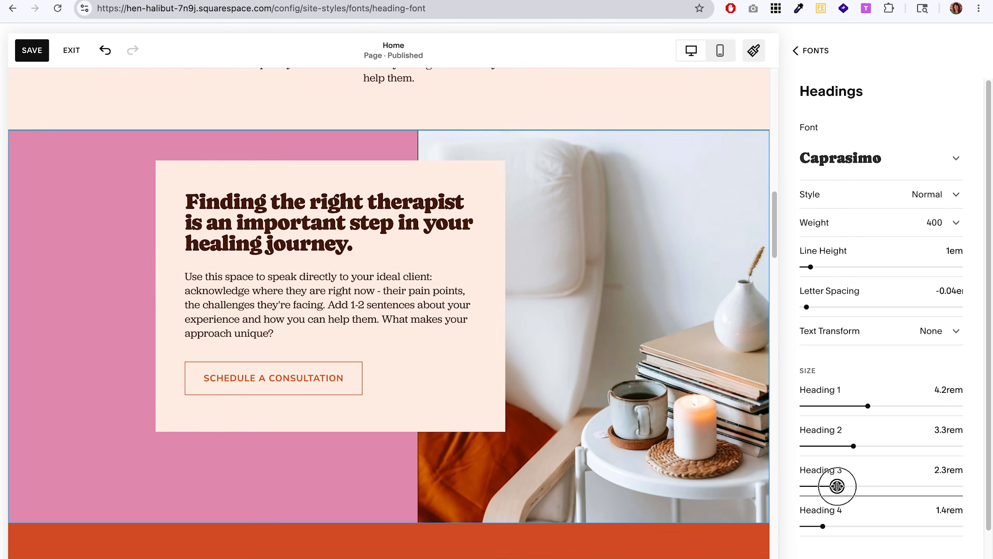
{"action": "left_click_drag", "start_coordinate": [836, 485], "coordinate": [839, 486]}
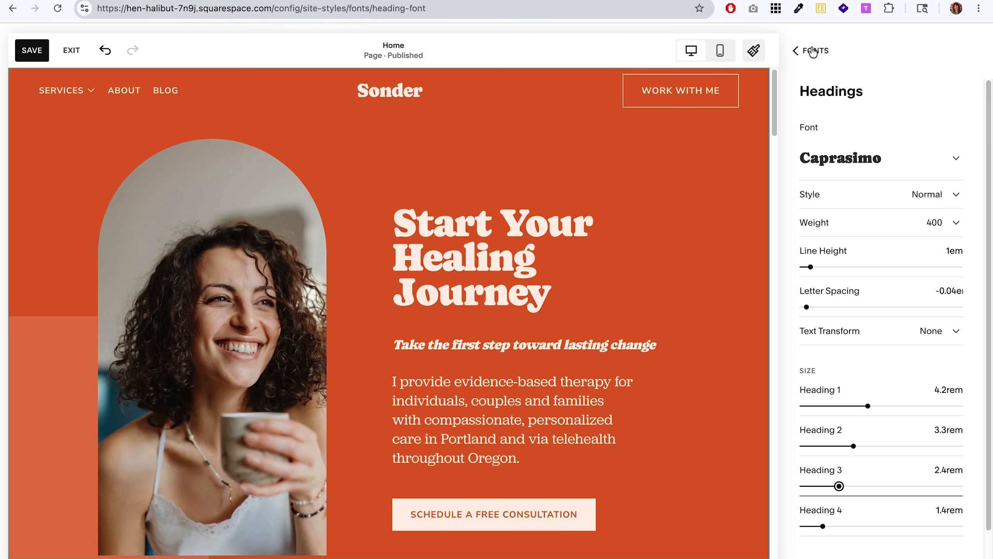
{"action": "left_click", "coordinate": [814, 50]}
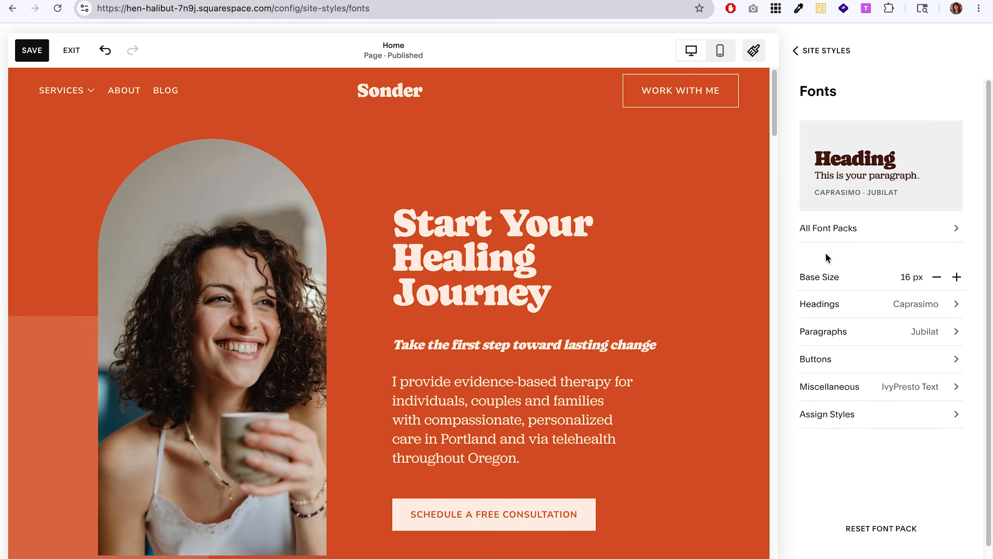
Set the primary button font to Jubilat and bring the page's consultation button into view.
{"action": "left_click", "coordinate": [847, 367]}
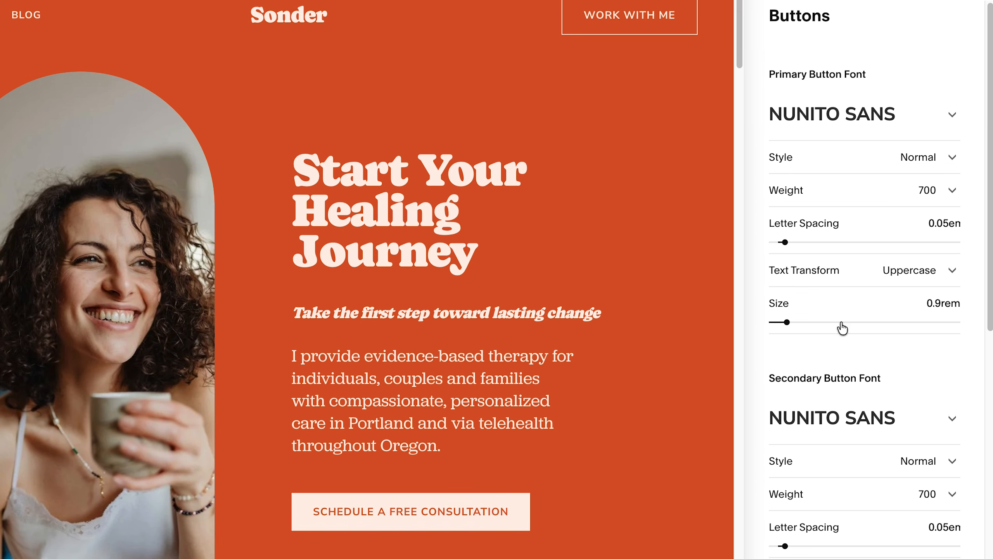
{"action": "left_click", "coordinate": [880, 112]}
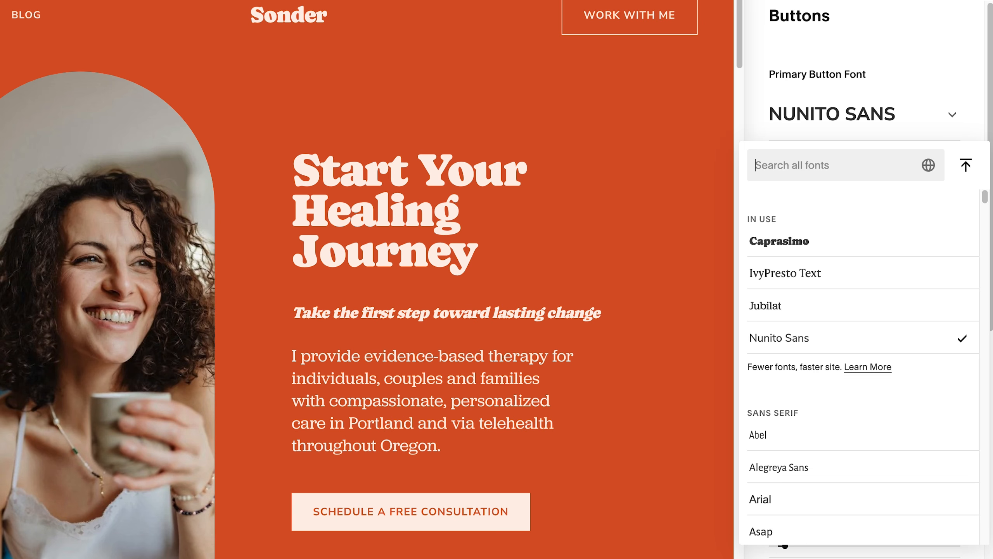
{"action": "type", "text": "jub"}
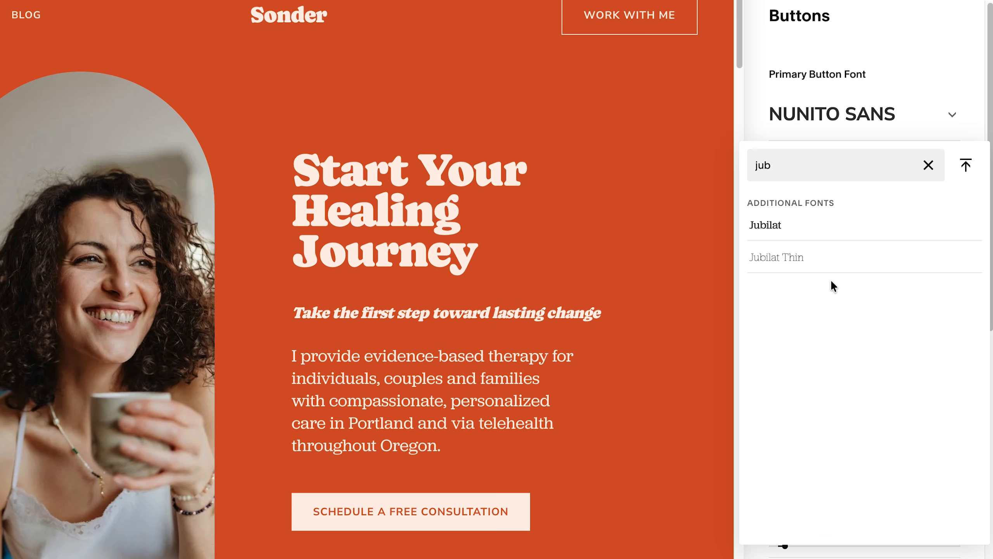
{"action": "left_click", "coordinate": [785, 238]}
{"action": "scroll", "coordinate": [569, 309], "scroll_direction": "down", "scroll_amount": 5}
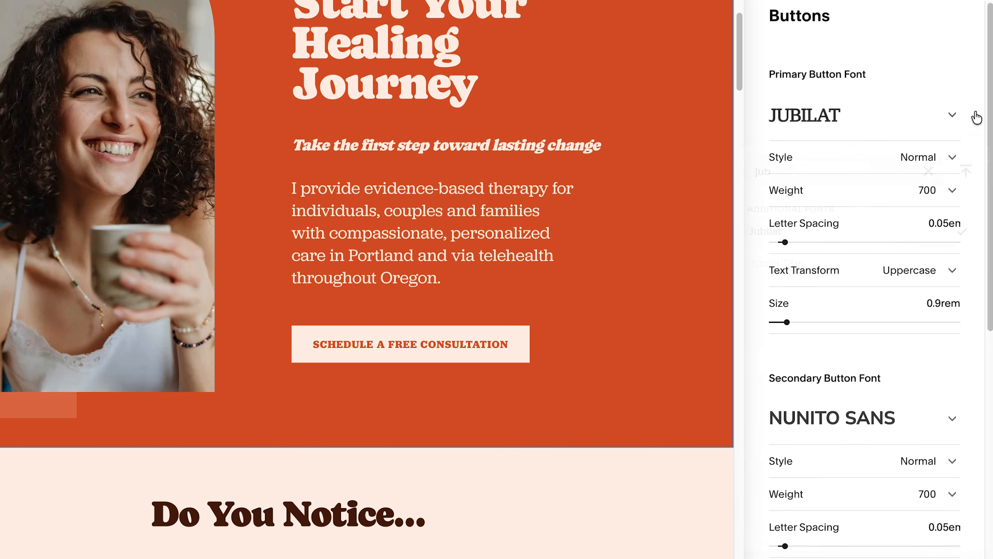
Try weights of 500 and 400 on the primary button font.
{"action": "left_click", "coordinate": [912, 190]}
{"action": "left_click", "coordinate": [879, 131]}
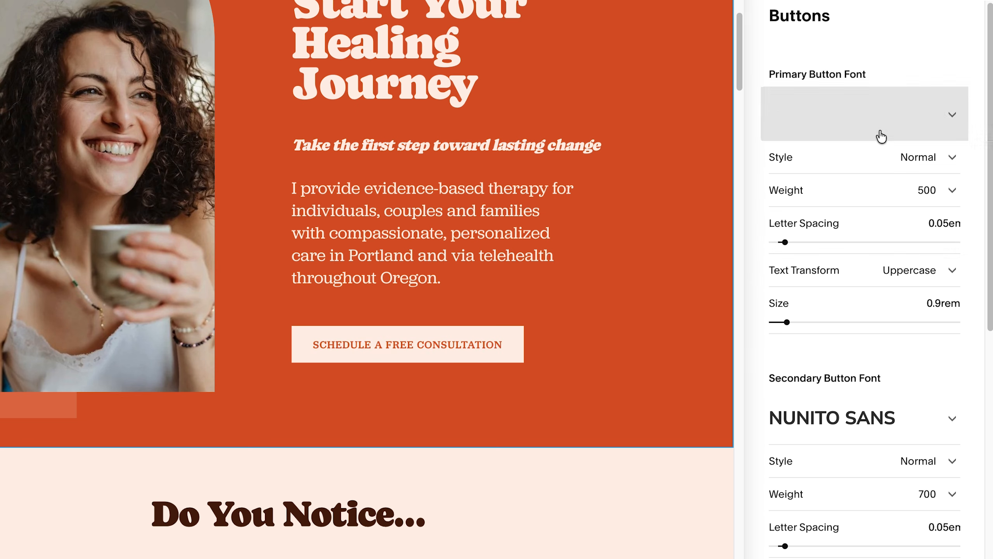
{"action": "left_click", "coordinate": [940, 199]}
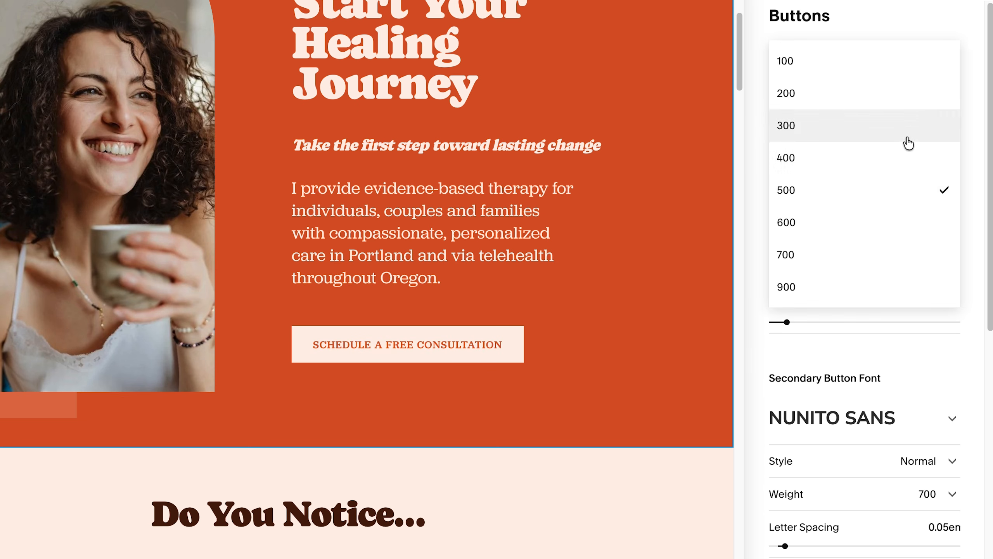
{"action": "left_click", "coordinate": [907, 141]}
{"action": "left_click", "coordinate": [929, 191]}
{"action": "left_click", "coordinate": [919, 219]}
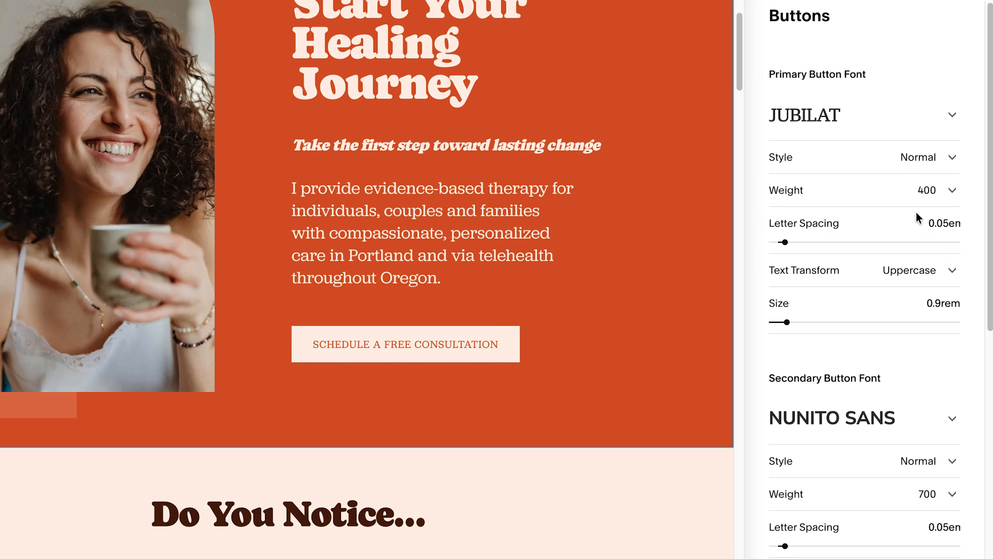
Style the primary button font as italic with weight 500, letter spacing 0.03em and size 1rem.
{"action": "scroll", "coordinate": [922, 227], "scroll_direction": "down", "scroll_amount": 1}
{"action": "left_click", "coordinate": [942, 111]}
{"action": "left_click", "coordinate": [873, 139]}
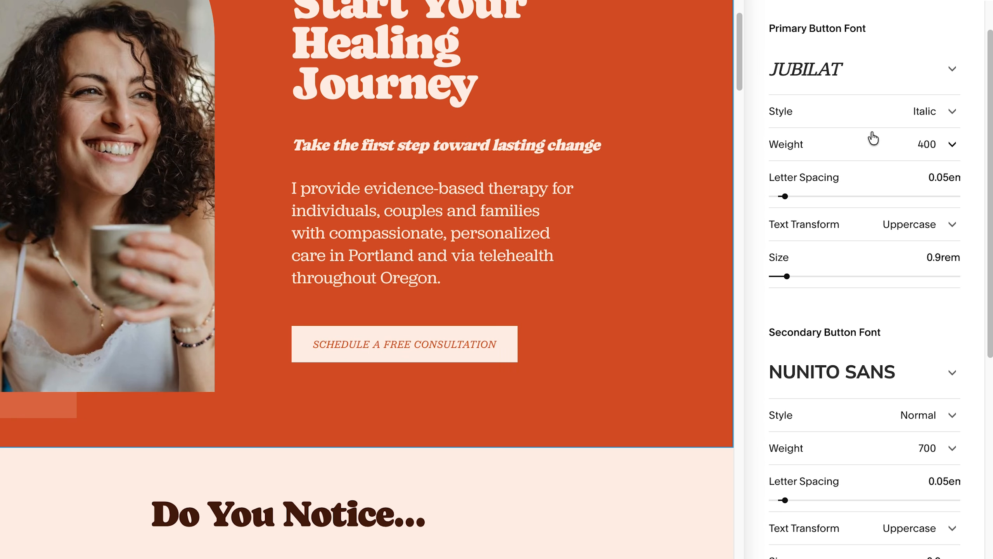
{"action": "left_click", "coordinate": [913, 150]}
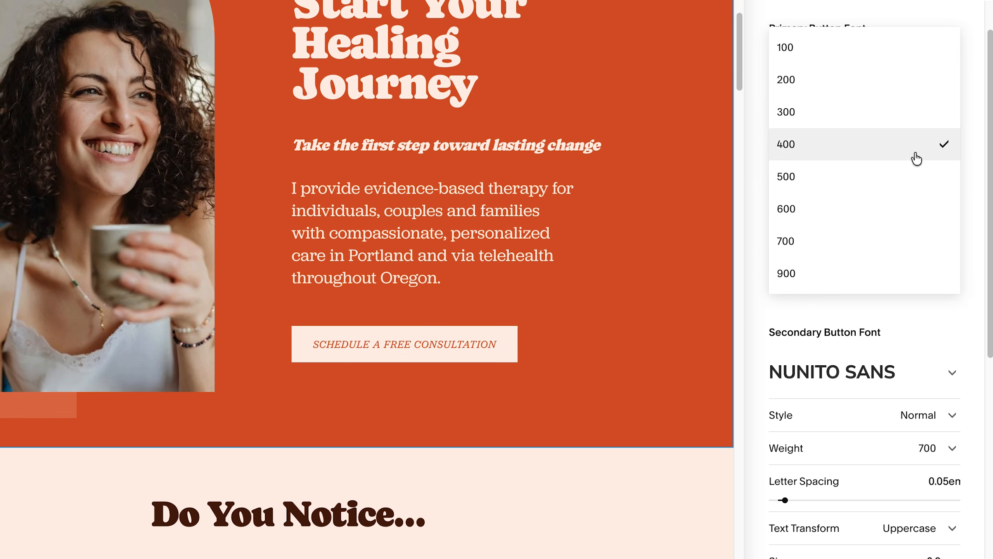
{"action": "left_click", "coordinate": [904, 177]}
{"action": "left_click_drag", "start_coordinate": [784, 195], "coordinate": [783, 195]}
{"action": "left_click_drag", "start_coordinate": [786, 276], "coordinate": [789, 276]}
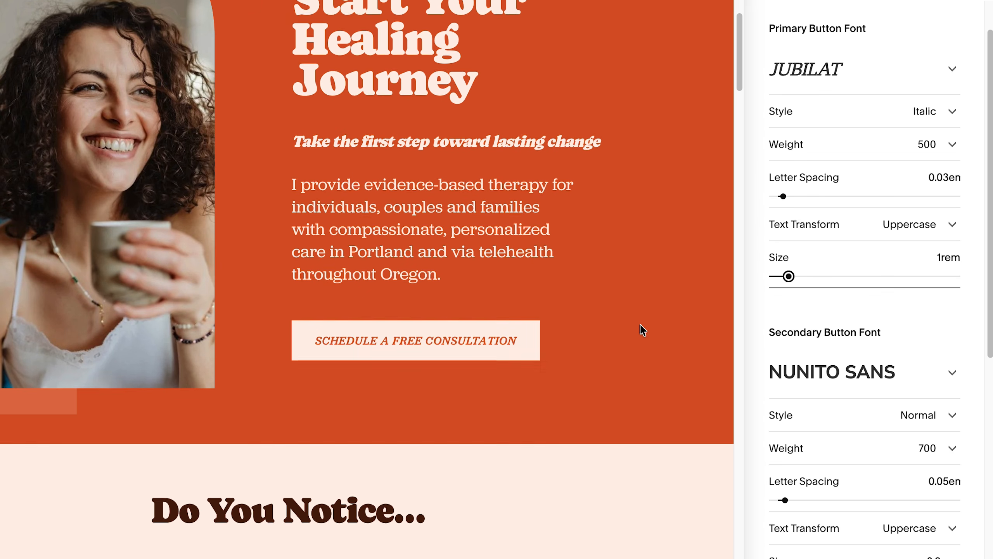
Set the secondary button font to Jubilat.
{"action": "scroll", "coordinate": [640, 330], "scroll_direction": "down", "scroll_amount": 3}
{"action": "scroll", "coordinate": [908, 329], "scroll_direction": "down", "scroll_amount": 5}
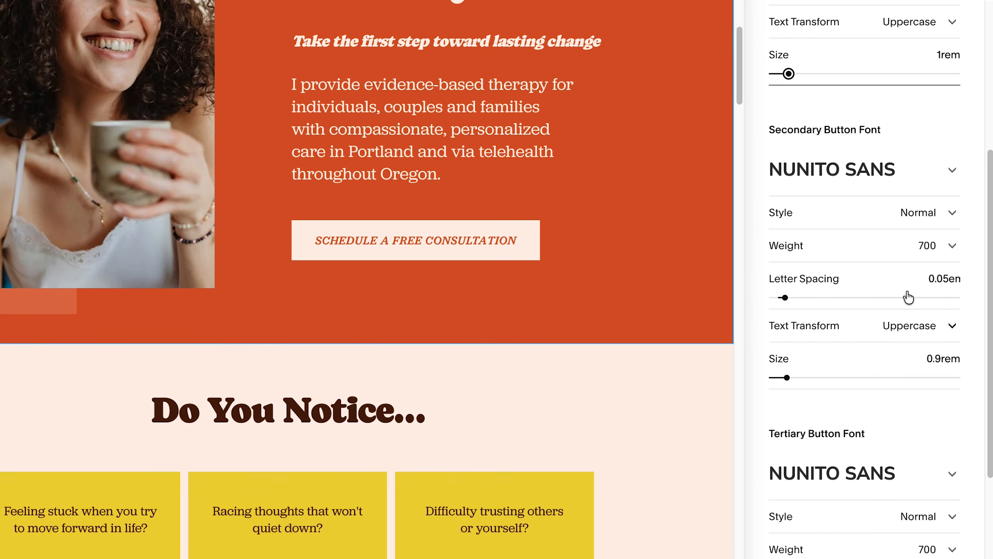
{"action": "left_click", "coordinate": [915, 171]}
{"action": "type", "text": "jubil"}
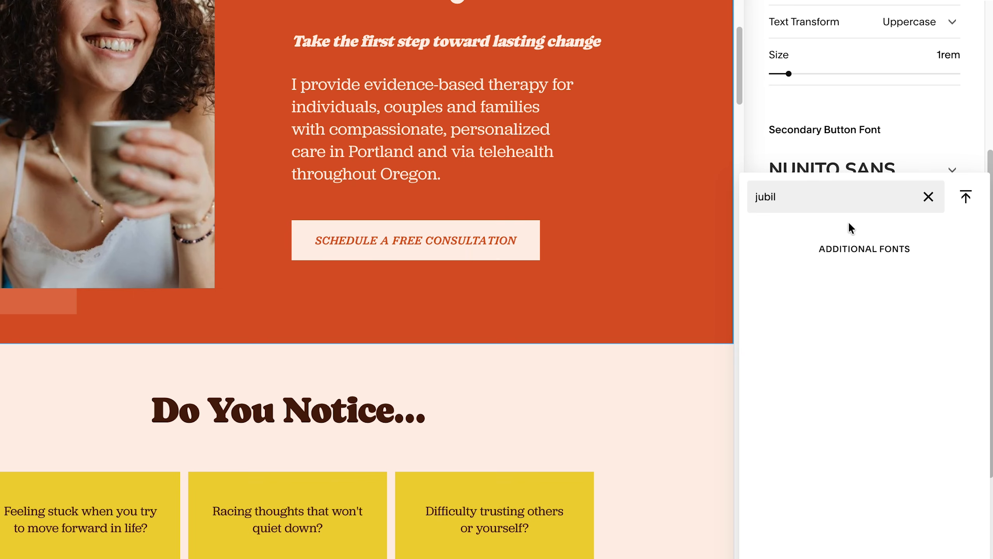
{"action": "left_click", "coordinate": [791, 258]}
Style the secondary button font as italic with weight 500, letter spacing 0.03em and size 1rem.
{"action": "left_click", "coordinate": [913, 234]}
{"action": "left_click", "coordinate": [912, 225]}
{"action": "scroll", "coordinate": [935, 249], "scroll_direction": "up", "scroll_amount": 3}
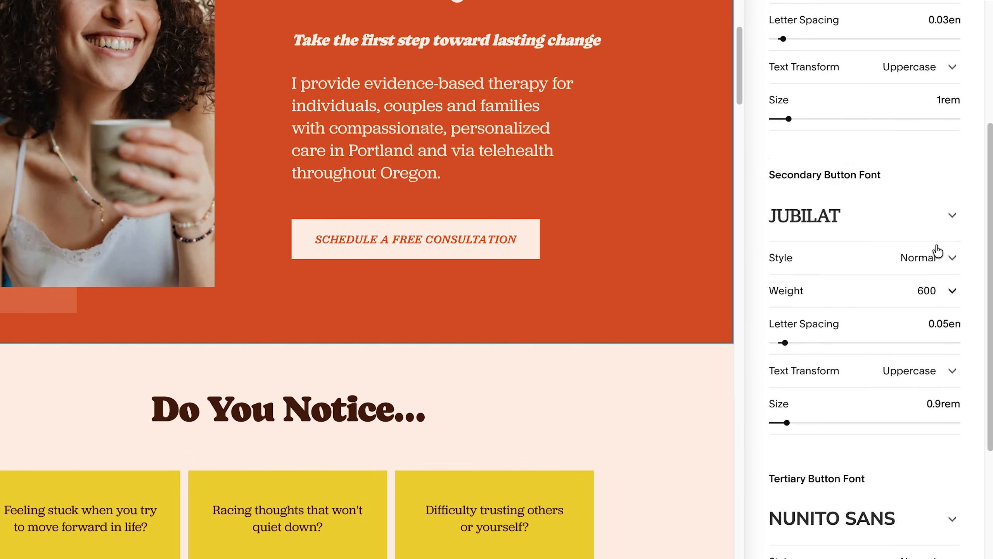
{"action": "left_click", "coordinate": [922, 376]}
{"action": "left_click", "coordinate": [927, 336]}
{"action": "left_click", "coordinate": [915, 338]}
{"action": "left_click", "coordinate": [847, 358]}
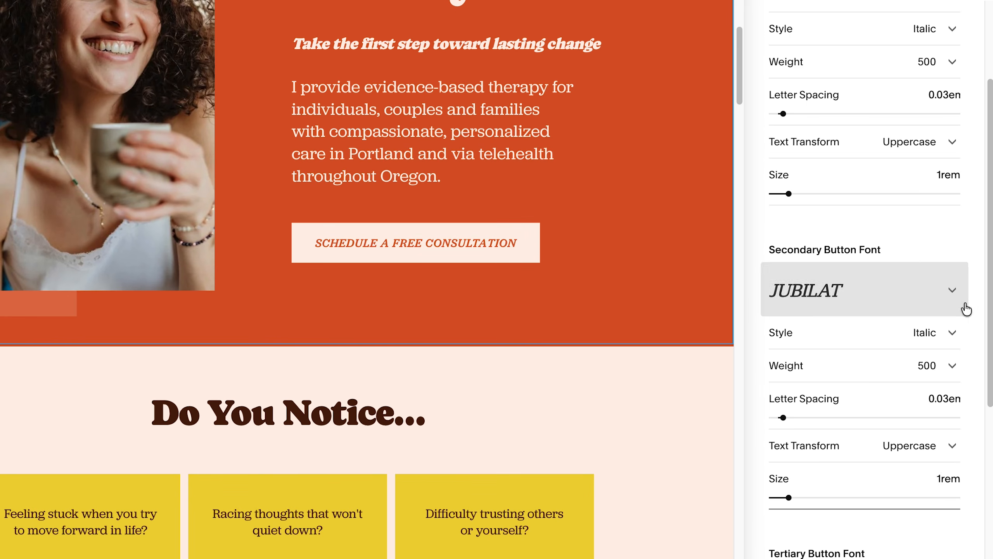
Set the tertiary button font to Jubilat and close the site styles.
{"action": "scroll", "coordinate": [966, 274], "scroll_direction": "down", "scroll_amount": 5}
{"action": "left_click", "coordinate": [872, 382]}
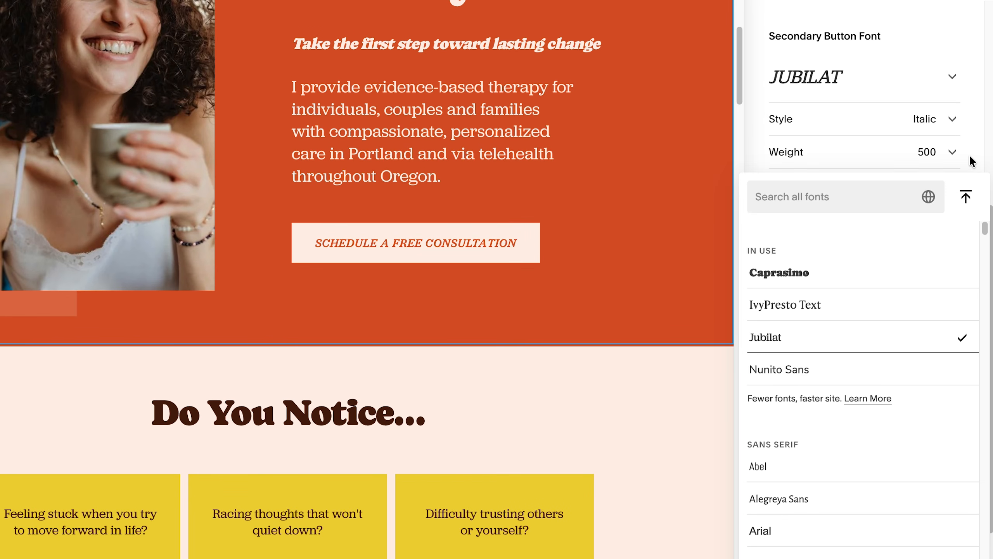
{"action": "left_click", "coordinate": [927, 425]}
{"action": "left_click", "coordinate": [943, 454]}
{"action": "left_click", "coordinate": [948, 457]}
{"action": "left_click", "coordinate": [867, 390]}
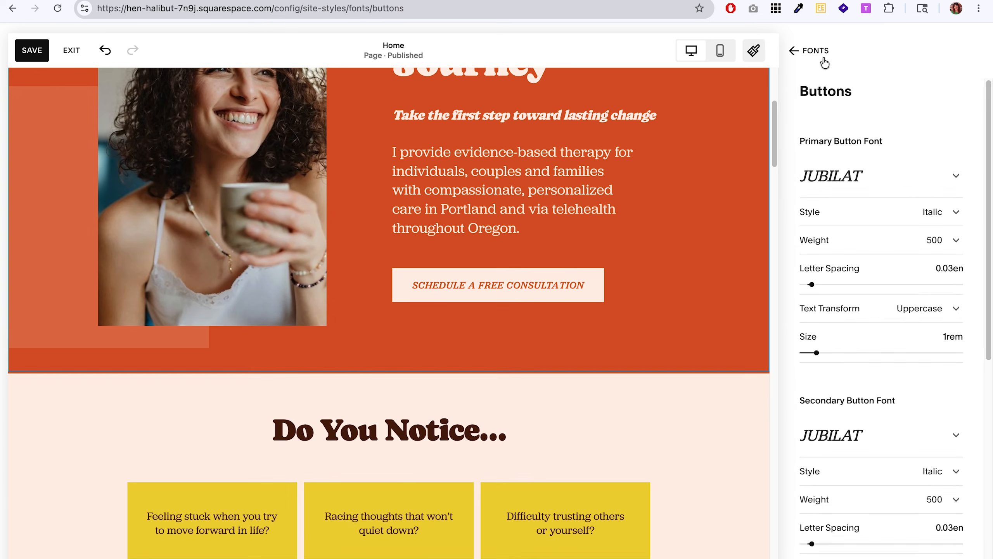
{"action": "left_click", "coordinate": [823, 58]}
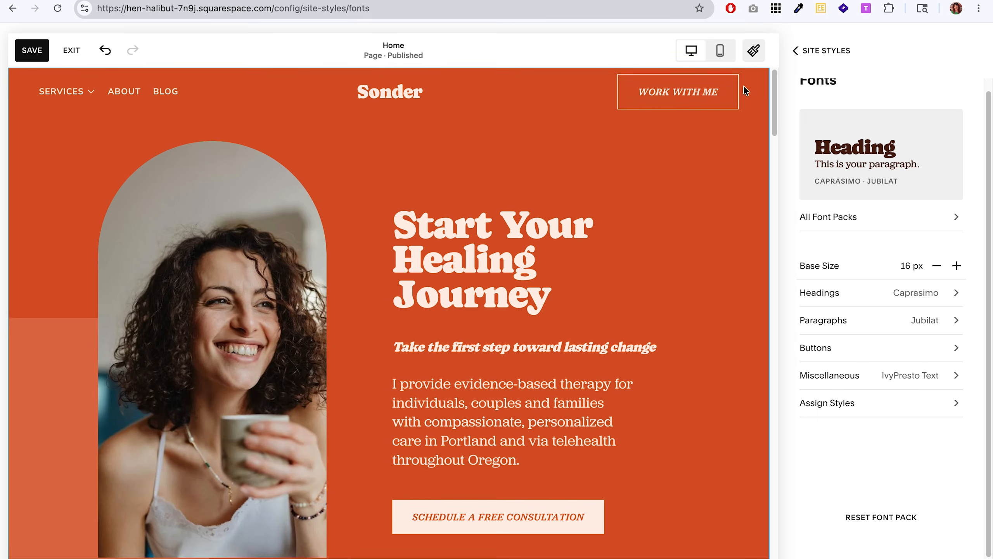
{"action": "left_click", "coordinate": [753, 50]}
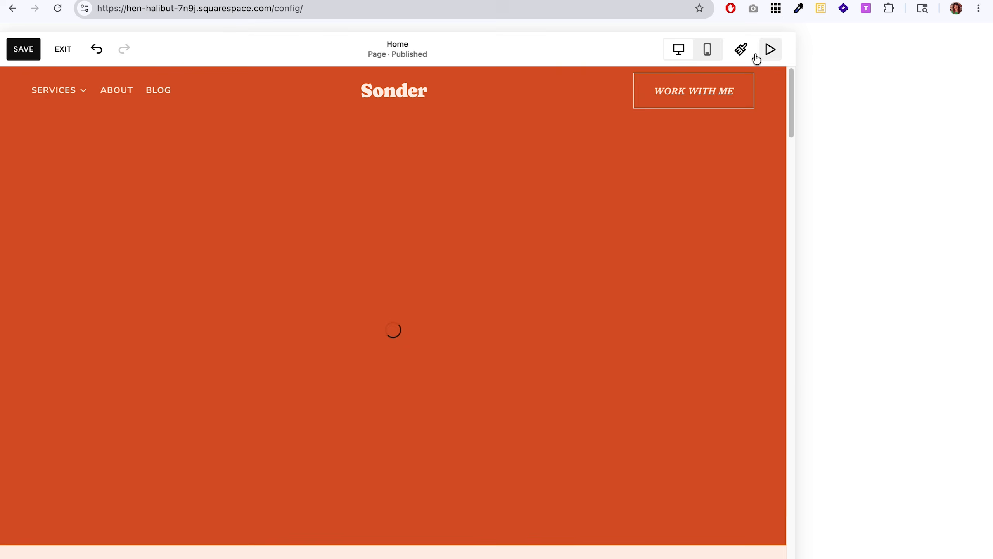
Delete the italic subheading "Take the first step toward lasting change" from the hero section's text block.
{"action": "left_click", "coordinate": [597, 426]}
{"action": "triple_click", "coordinate": [597, 426]}
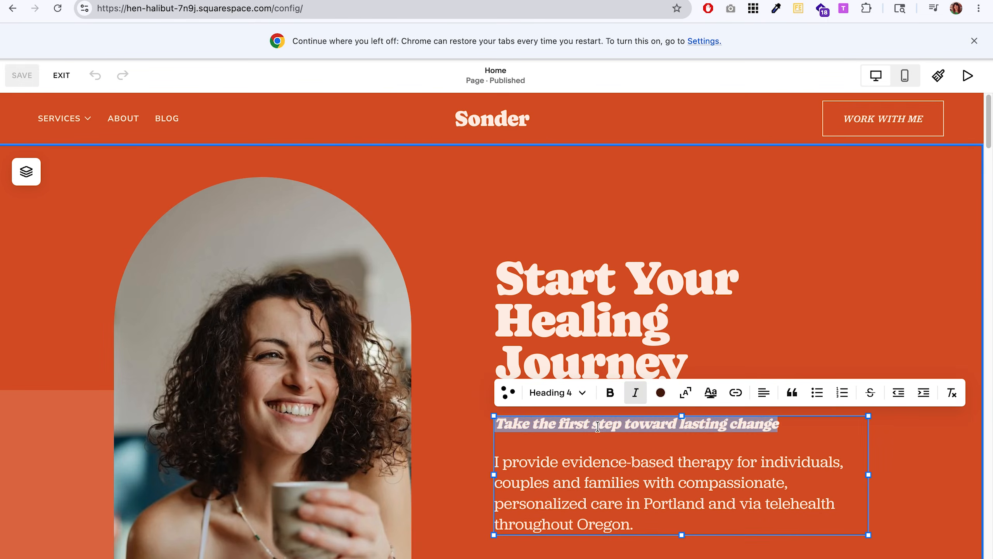
{"action": "key", "text": "BackSpace"}
{"action": "key", "text": "Delete"}
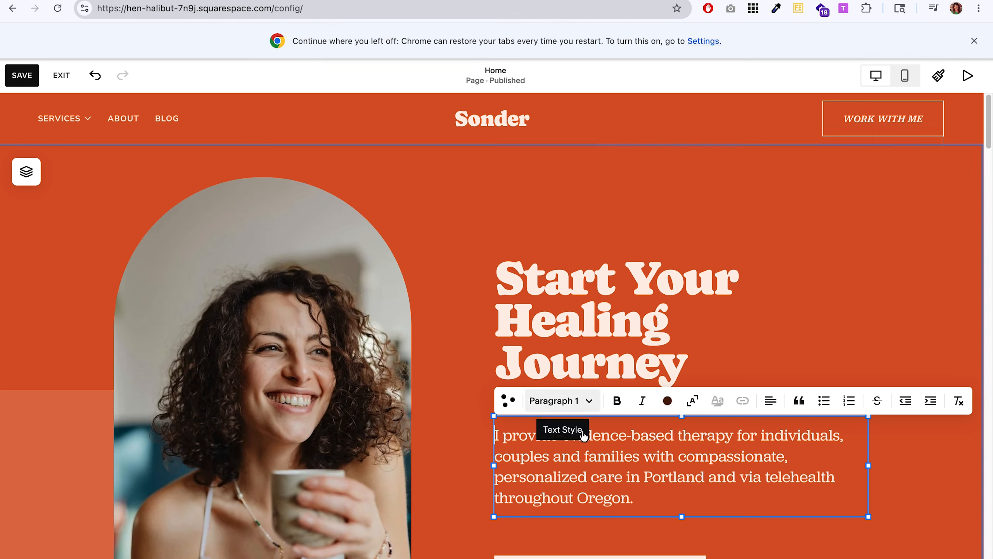
Set the hero paragraph to Paragraph 2 with the text "I help actors stop second-guessing themselves and start booking the roles they deserve." and narrow its block.
{"action": "triple_click", "coordinate": [605, 476]}
{"action": "left_click", "coordinate": [568, 403]}
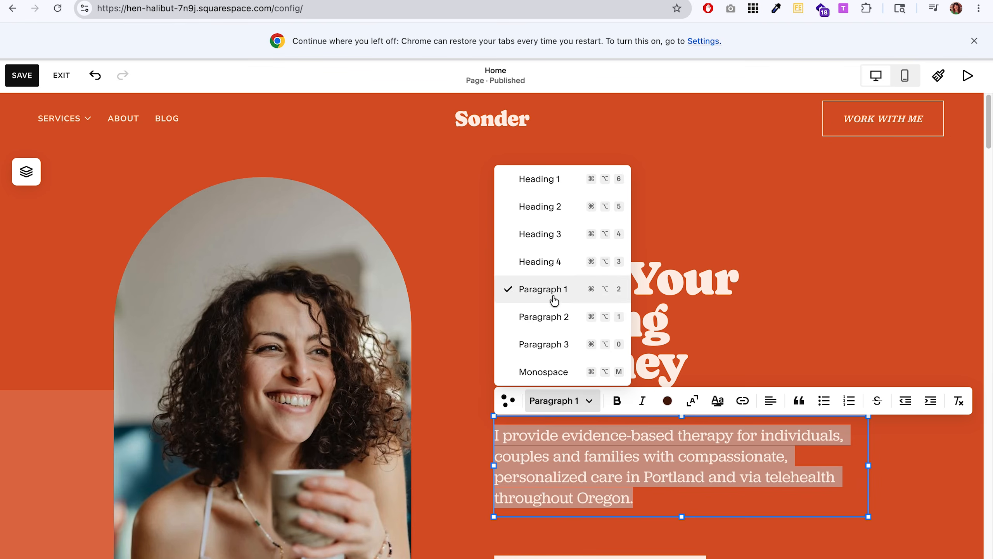
{"action": "left_click", "coordinate": [543, 316]}
{"action": "type", "text": "I help actors stop second-guessing themselves and start booking the roles they deserve."}
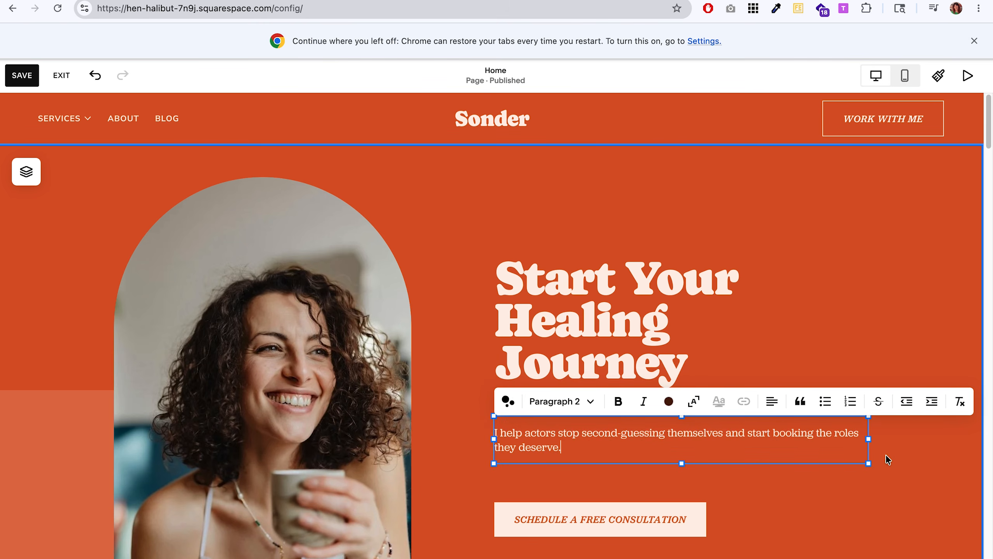
{"action": "left_click_drag", "start_coordinate": [871, 438], "coordinate": [826, 441]}
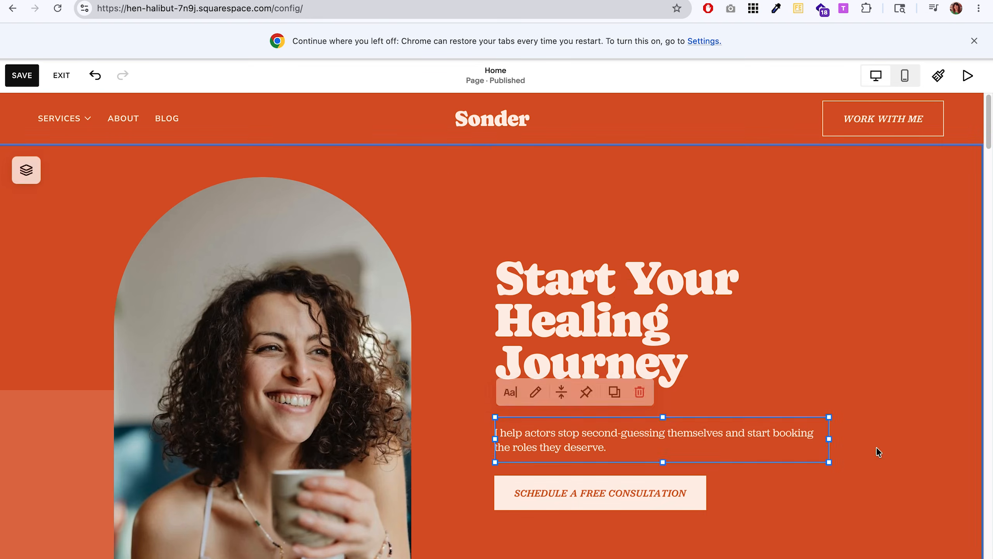
Change the hero headline to "Your Most Convincing Performance Starts Here" and the hero button's text to "Book a Call".
{"action": "triple_click", "coordinate": [605, 314]}
{"action": "type", "text": "Your Most Convincing Performance Starts Here"}
{"action": "scroll", "coordinate": [605, 352], "scroll_direction": "down", "scroll_amount": 2}
{"action": "left_click", "coordinate": [598, 478]}
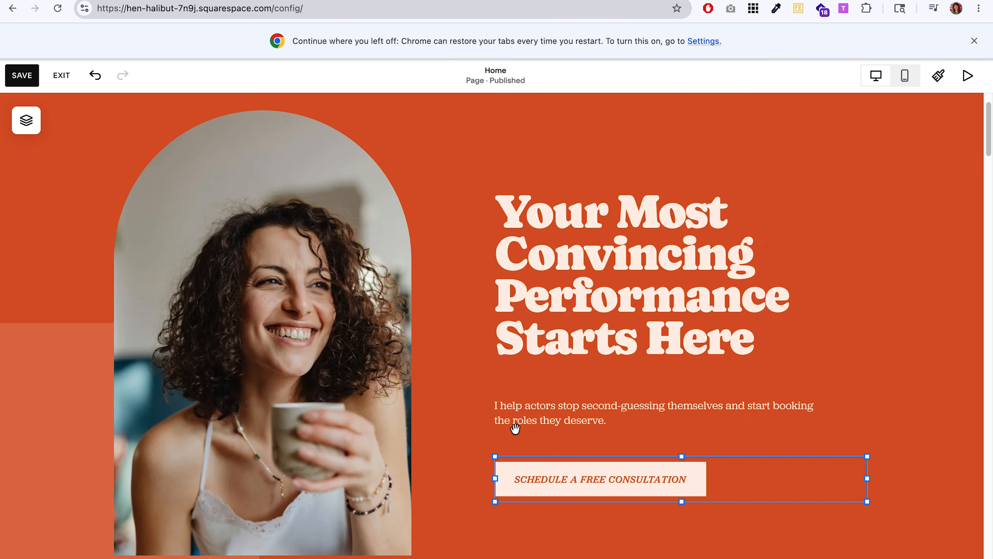
{"action": "left_click", "coordinate": [514, 430]}
{"action": "type", "text": "Bo"}
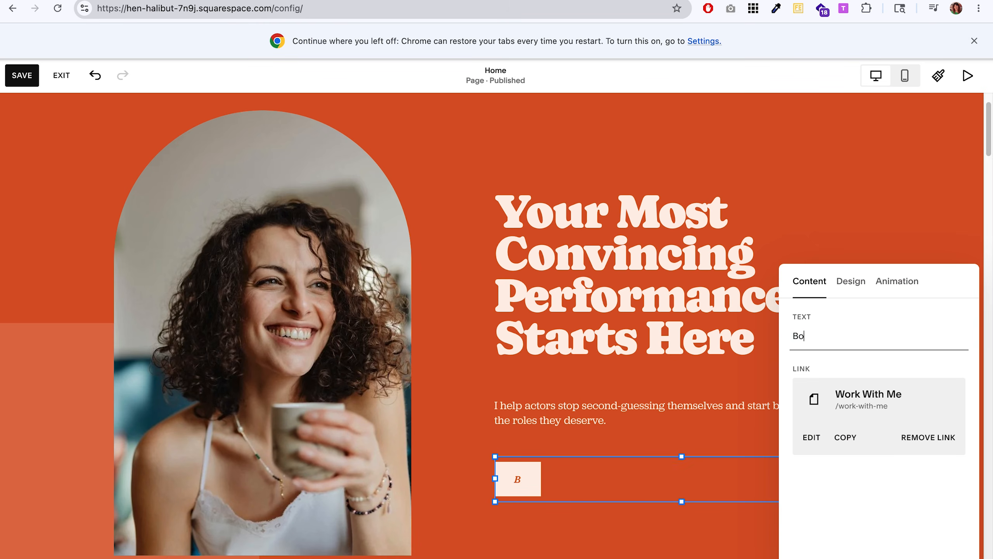
{"action": "type", "text": "ok a"}
{"action": "type", "text": "Call"}
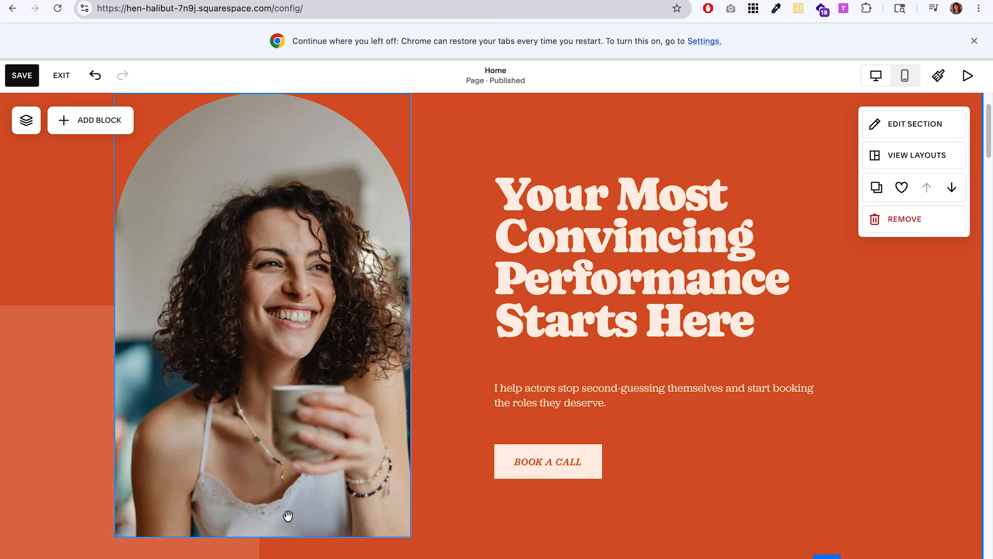
{"action": "left_click", "coordinate": [226, 534]}
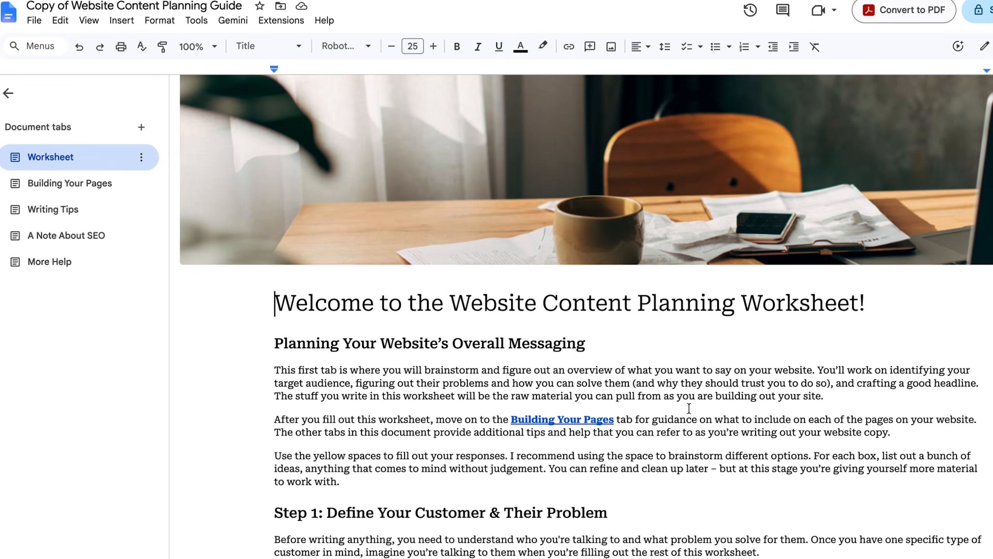
Switch to Google Docs and review the Website Content Planning Guide's worksheet on customers, call-to-action and headline, plus its Building Your Pages tips.
{"action": "scroll", "coordinate": [682, 405], "scroll_direction": "down", "scroll_amount": 10}
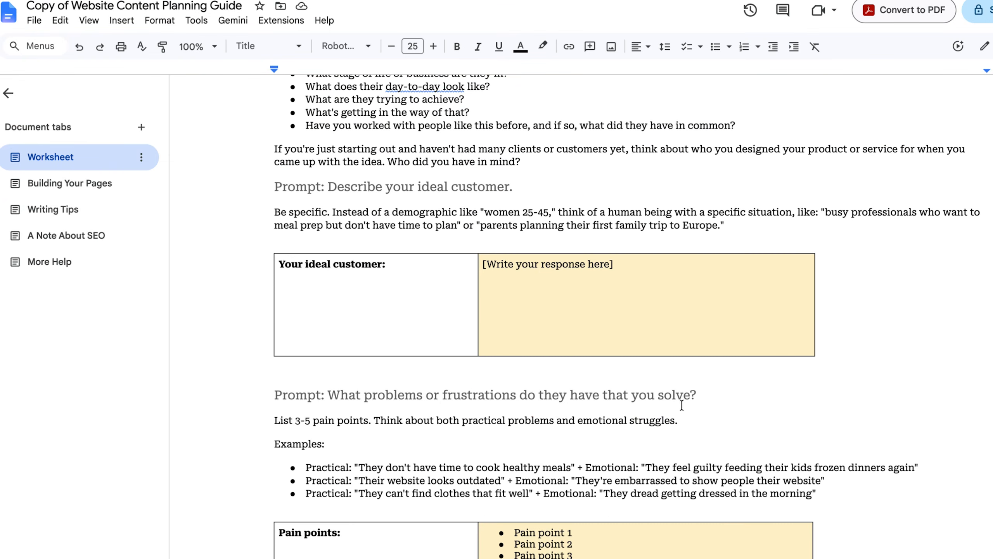
{"action": "scroll", "coordinate": [610, 368], "scroll_direction": "down", "scroll_amount": 5}
{"action": "left_click", "coordinate": [575, 389]}
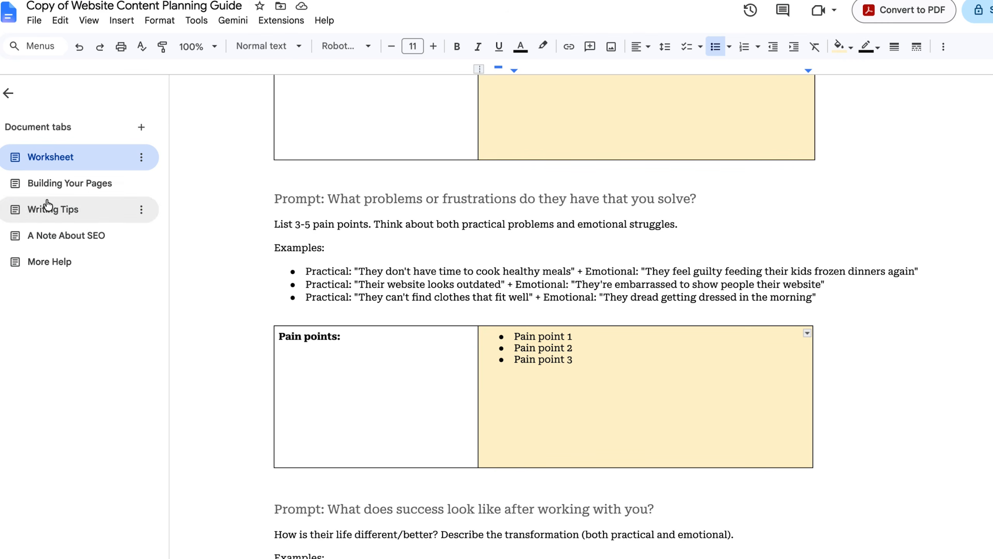
{"action": "left_click", "coordinate": [53, 157]}
{"action": "scroll", "coordinate": [704, 429], "scroll_direction": "up", "scroll_amount": 5}
{"action": "scroll", "coordinate": [746, 436], "scroll_direction": "down", "scroll_amount": 13}
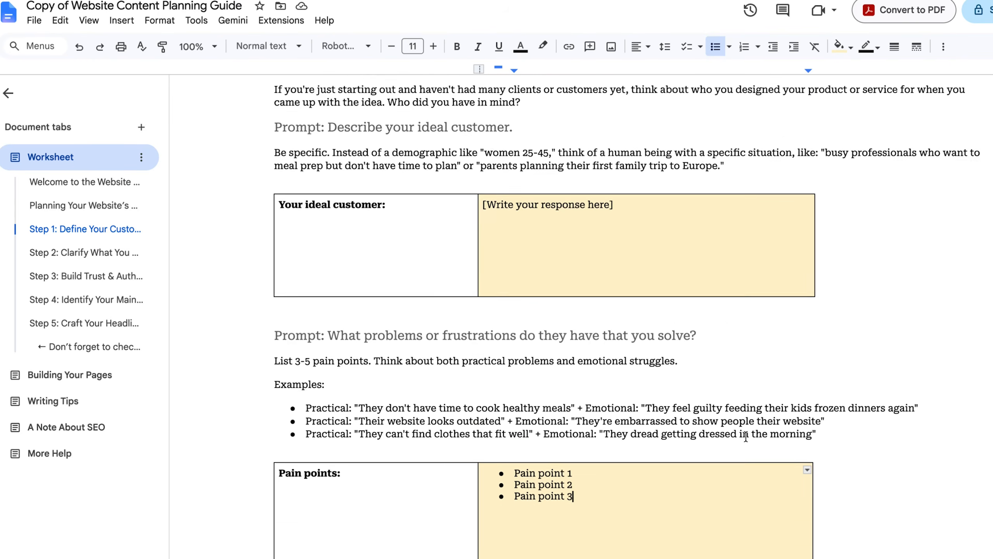
{"action": "scroll", "coordinate": [868, 438], "scroll_direction": "down", "scroll_amount": 6}
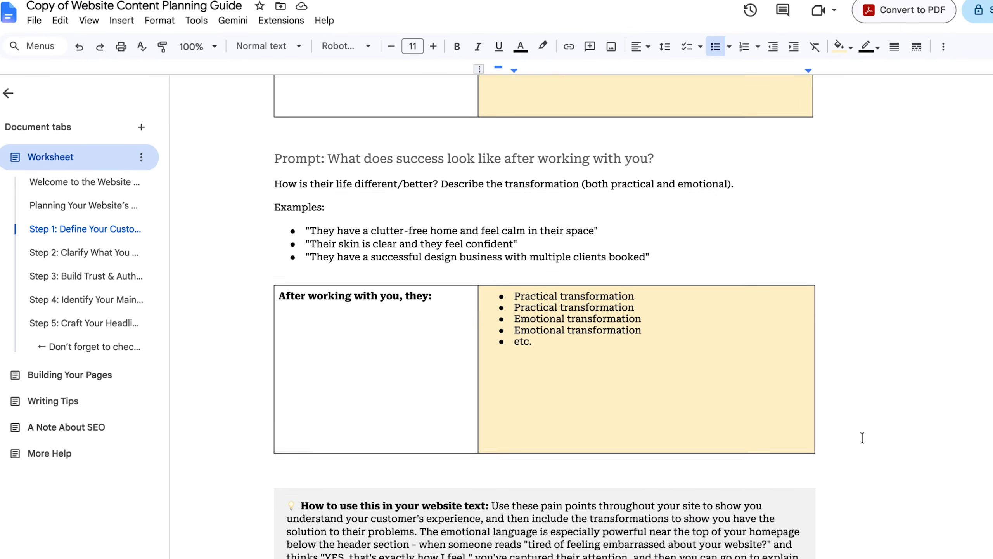
{"action": "left_click", "coordinate": [86, 298]}
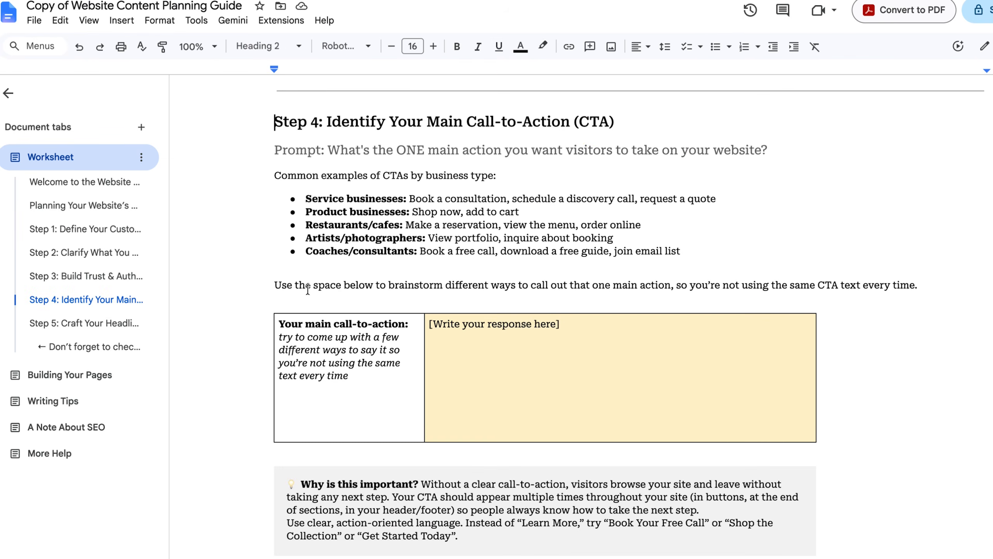
{"action": "scroll", "coordinate": [807, 266], "scroll_direction": "down", "scroll_amount": 8}
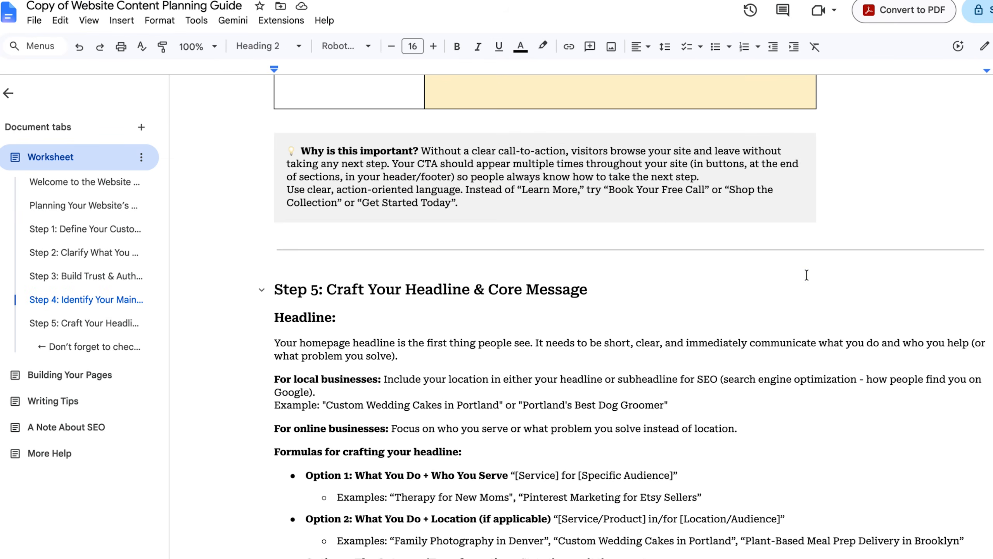
{"action": "left_click", "coordinate": [68, 377]}
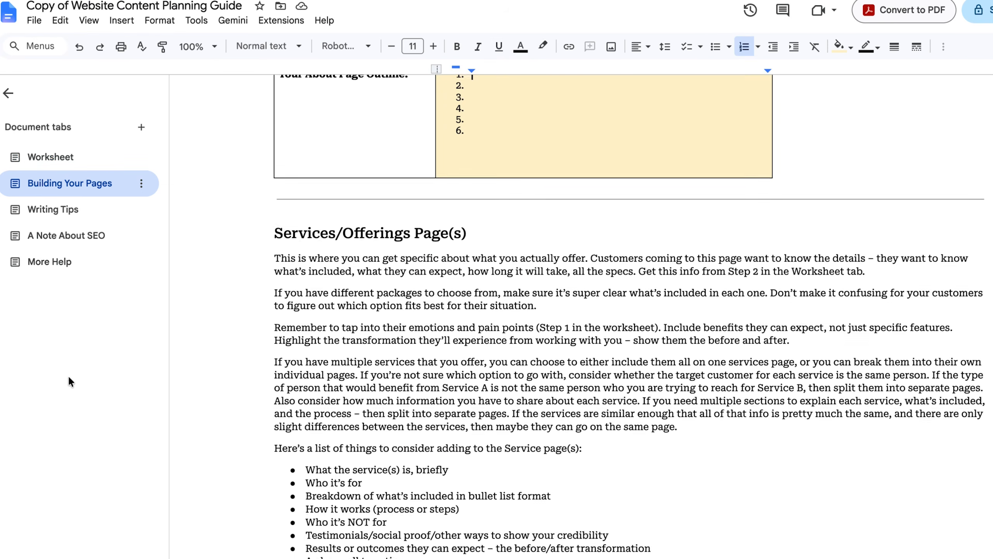
{"action": "left_click", "coordinate": [72, 186]}
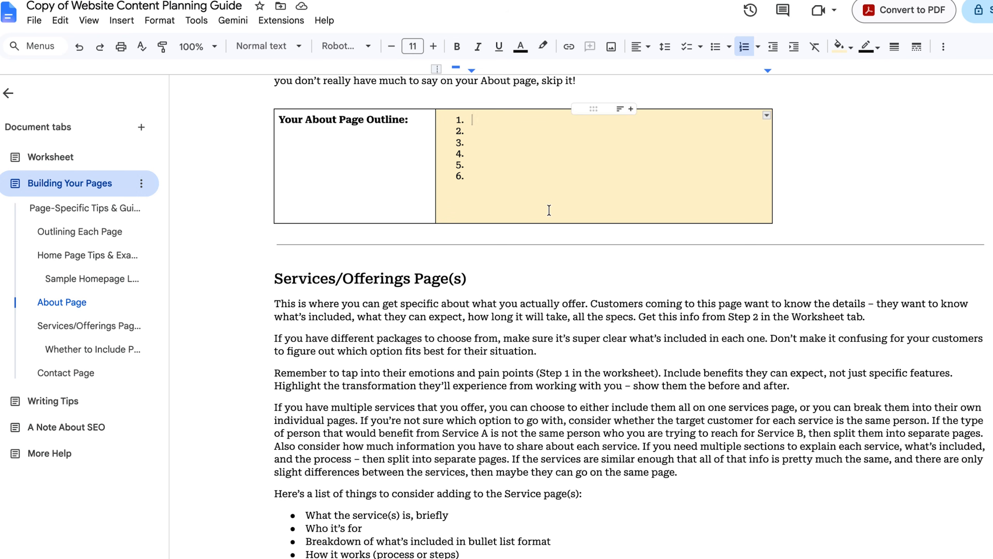
{"action": "scroll", "coordinate": [549, 210], "scroll_direction": "up", "scroll_amount": 3}
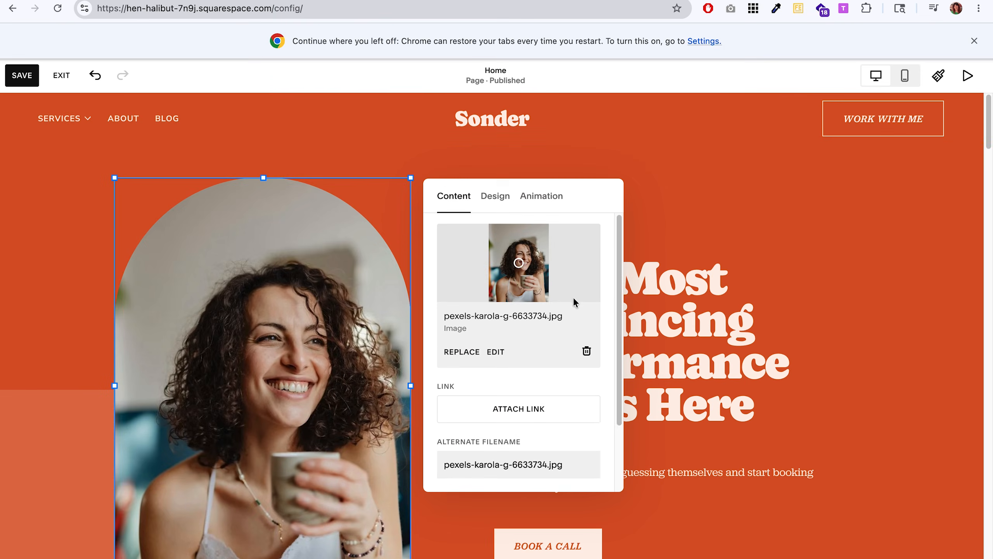
Delete the image from the hero's portrait block and, in Preview, scale the replacement photo proportionally to a height of 1760 pixels.
{"action": "left_click", "coordinate": [585, 351]}
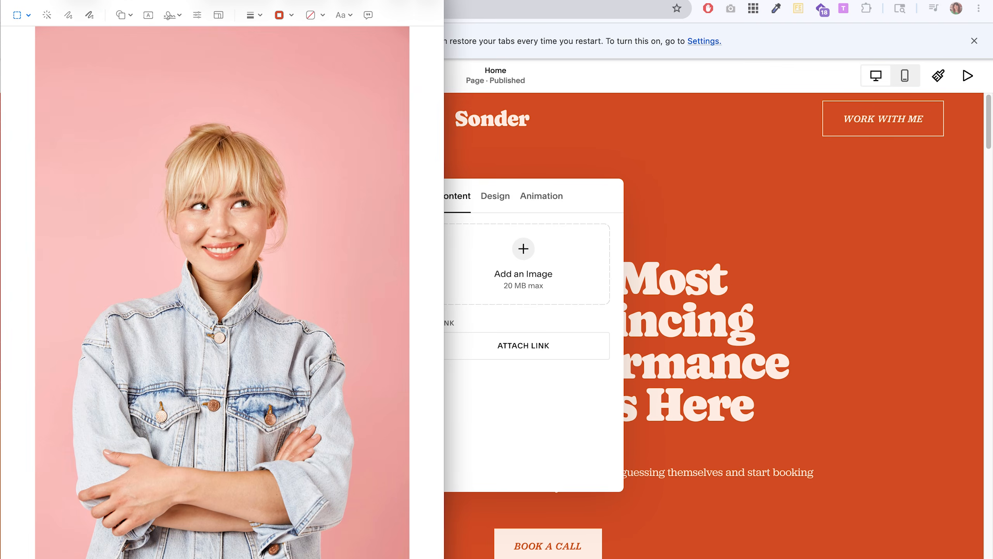
{"action": "left_click", "coordinate": [187, 1]}
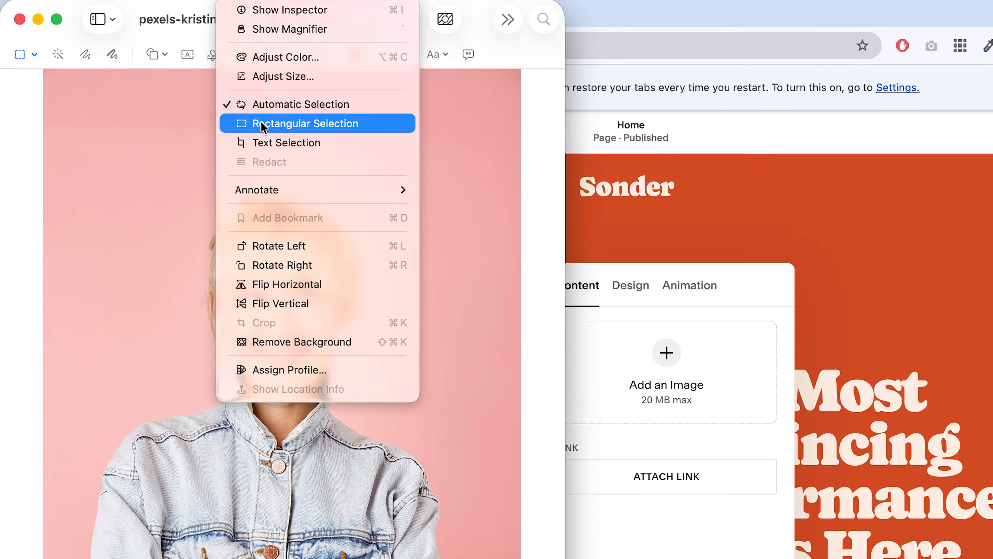
{"action": "left_click", "coordinate": [212, 33]}
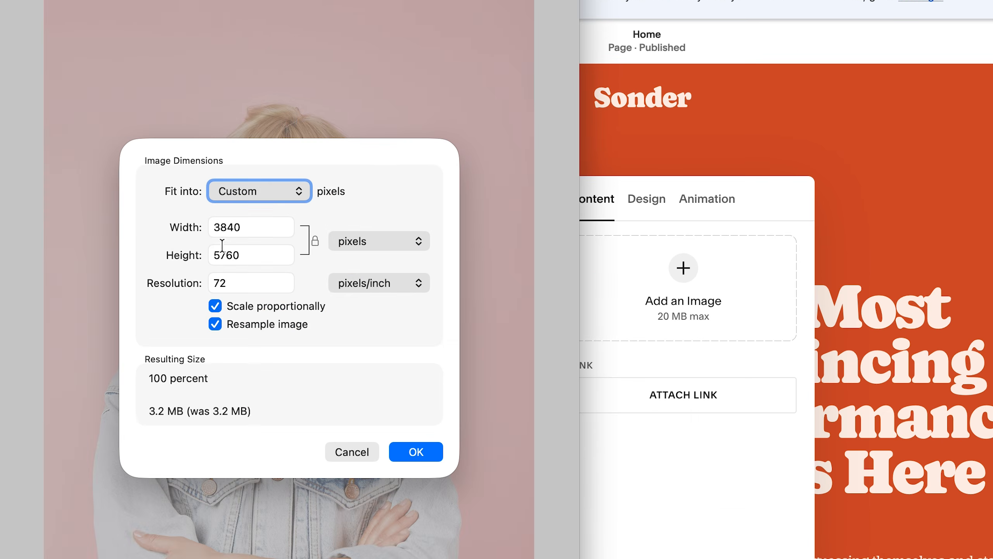
{"action": "type", "text": "1"}
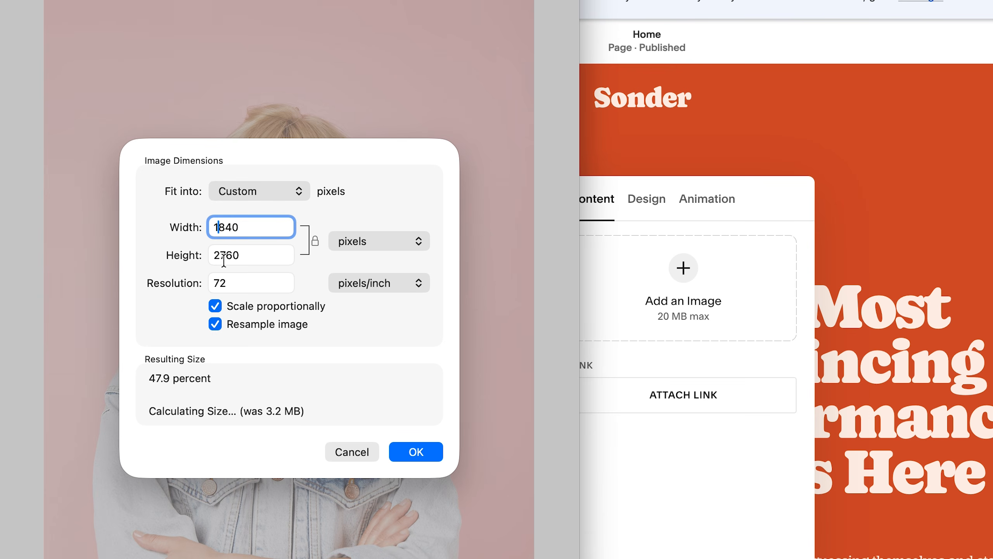
{"action": "left_click", "coordinate": [219, 252]}
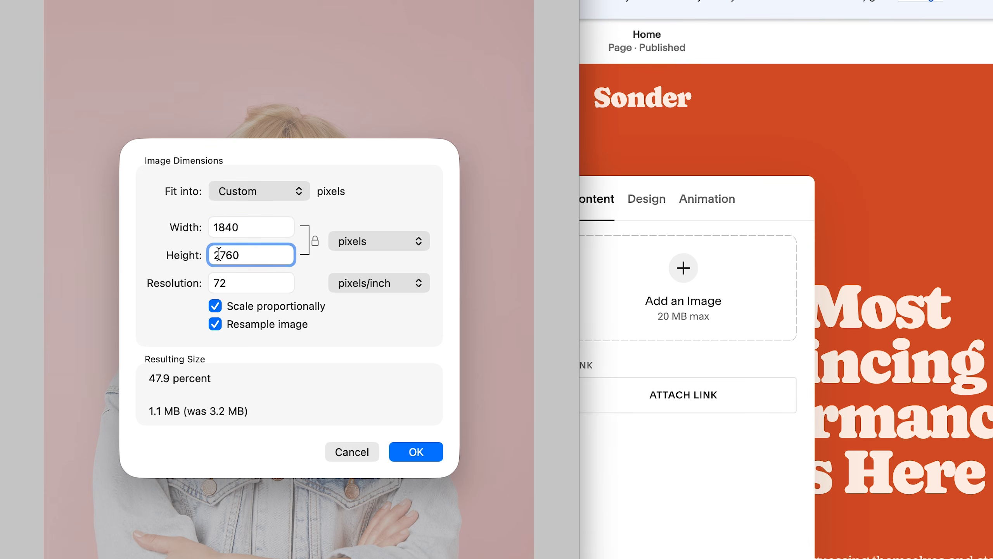
{"action": "left_click_drag", "start_coordinate": [218, 253], "coordinate": [213, 254]}
{"action": "type", "text": "1"}
{"action": "left_click", "coordinate": [230, 225]}
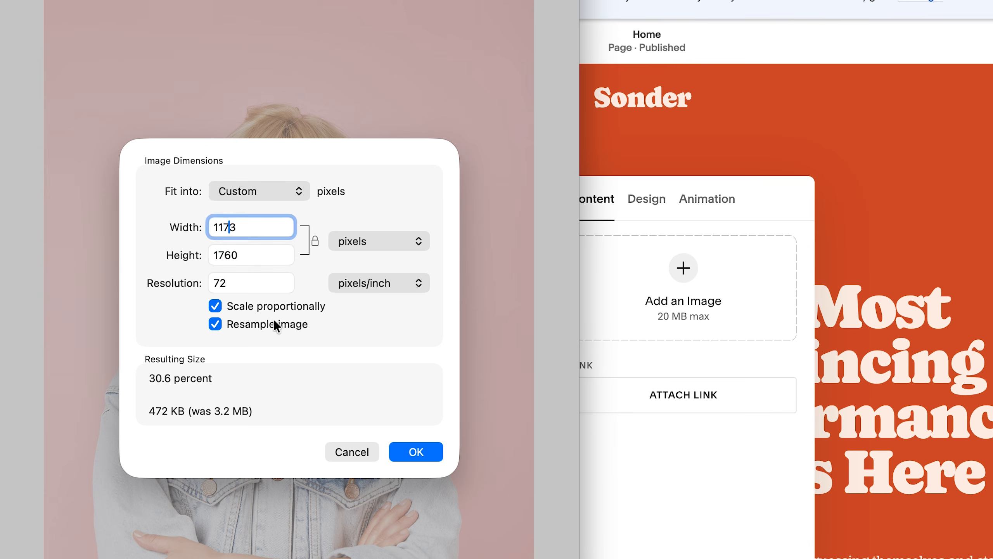
{"action": "left_click", "coordinate": [408, 458]}
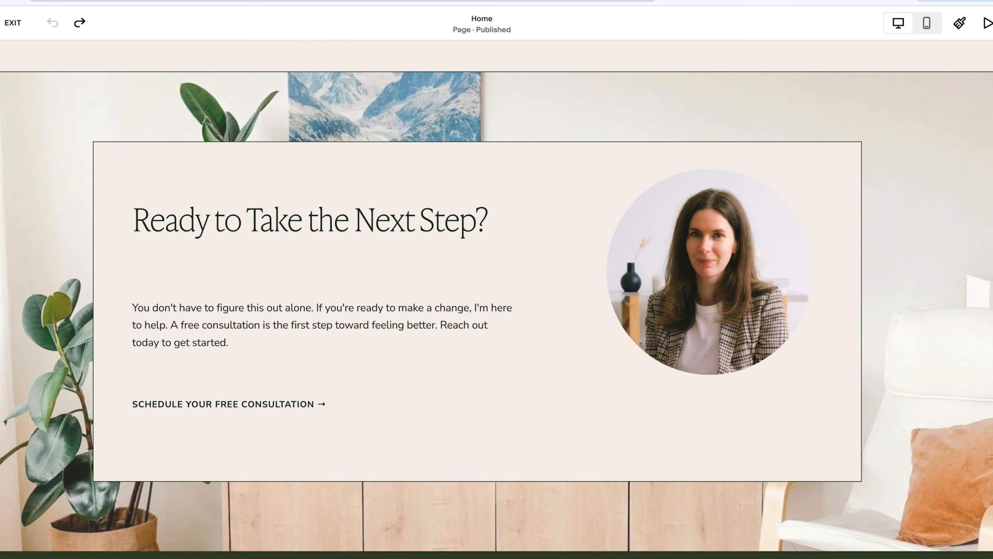
Open the background image settings of the "Ready to Take the Next Step?" section in Squarespace.
{"action": "mouse_move", "coordinate": [12, 121]}
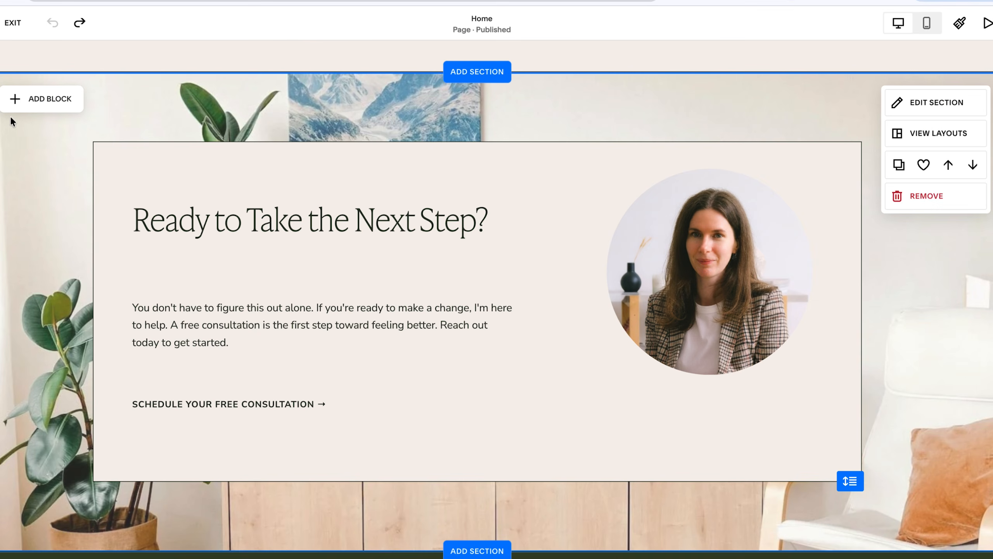
{"action": "left_click", "coordinate": [950, 103]}
{"action": "left_click", "coordinate": [886, 150]}
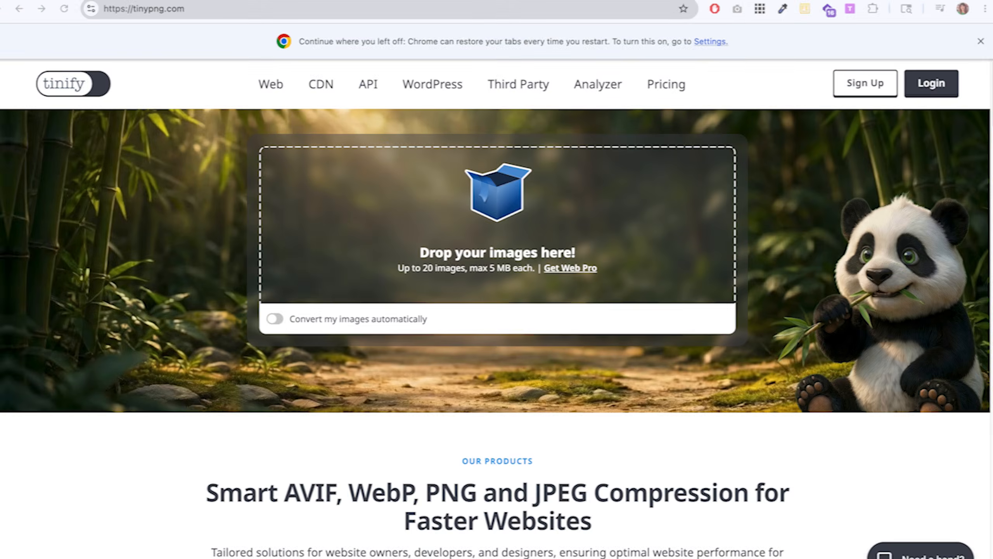
Compress the resized portrait on tinypng.com and insert the downloaded JPEG as the hero image in Squarespace.
{"action": "left_click_drag", "start_coordinate": [213, 290], "coordinate": [460, 262]}
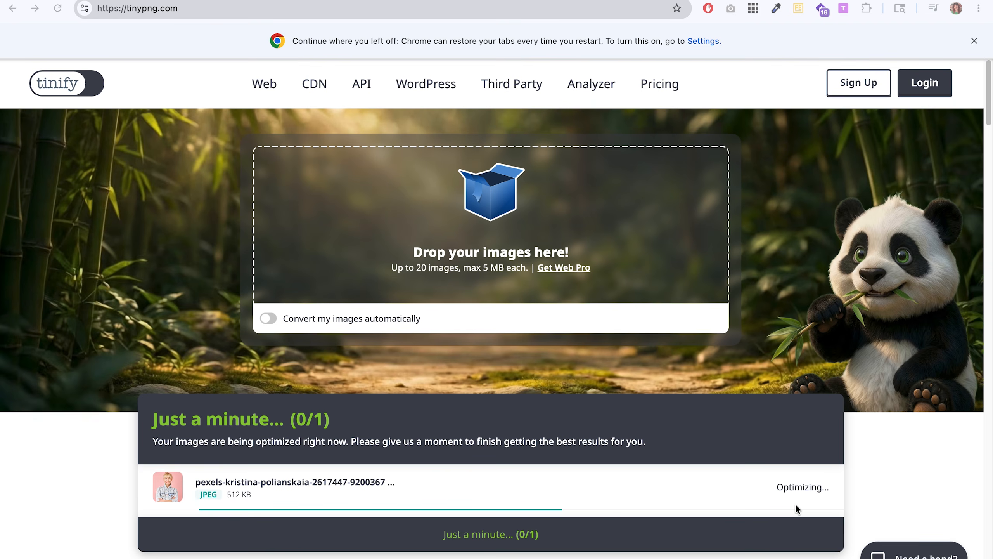
{"action": "left_click", "coordinate": [805, 488]}
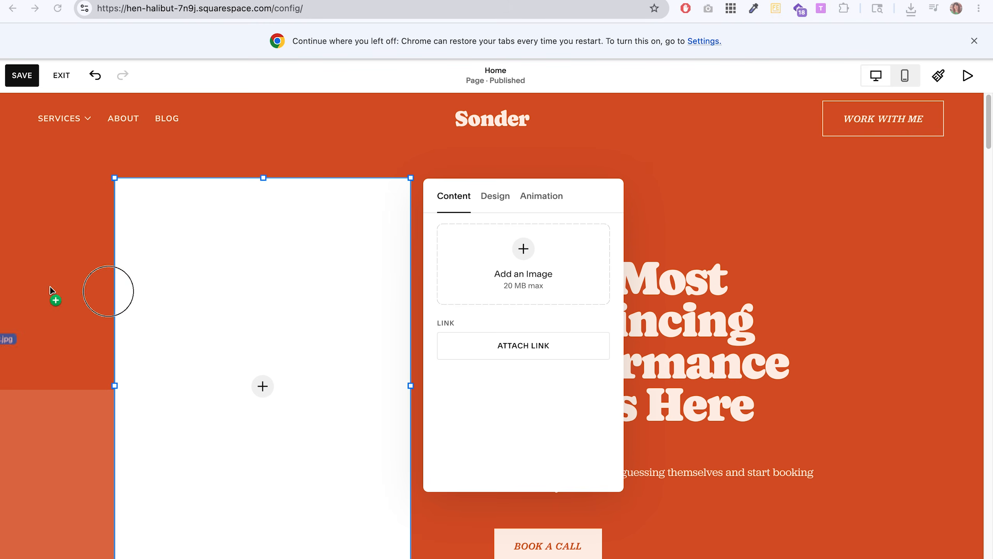
{"action": "left_click_drag", "start_coordinate": [50, 288], "coordinate": [535, 277]}
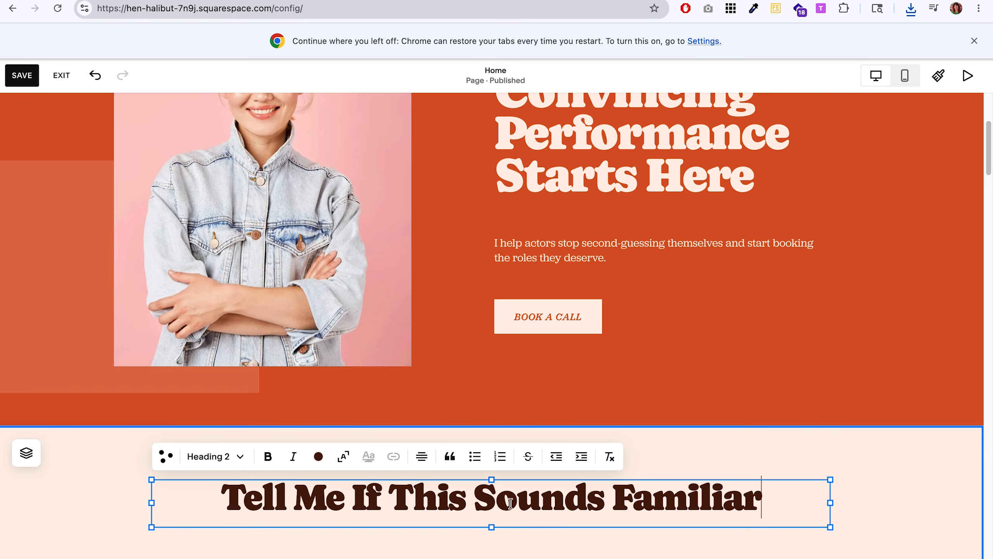
Change the section heading to "Tell Me If This Sounds Familiar" and the first card to "You leave auditions feeling like you left something on the table".
{"action": "left_click", "coordinate": [776, 372]}
{"action": "scroll", "coordinate": [776, 373], "scroll_direction": "down", "scroll_amount": 8}
{"action": "double_click", "coordinate": [246, 308]}
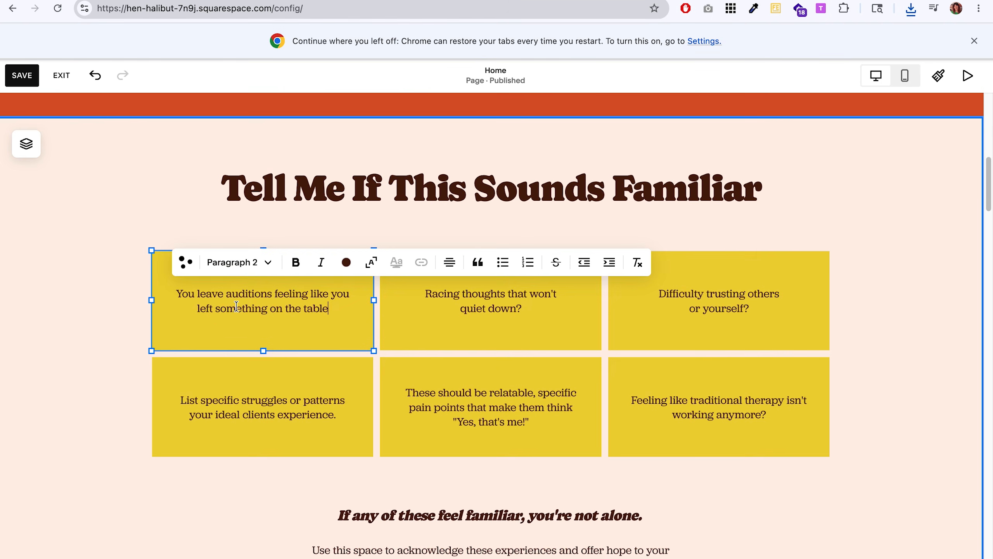
Rewrite the other five yellow cards with actors' struggles and stretch the lower middle card to match its neighbours' height.
{"action": "double_click", "coordinate": [501, 309]}
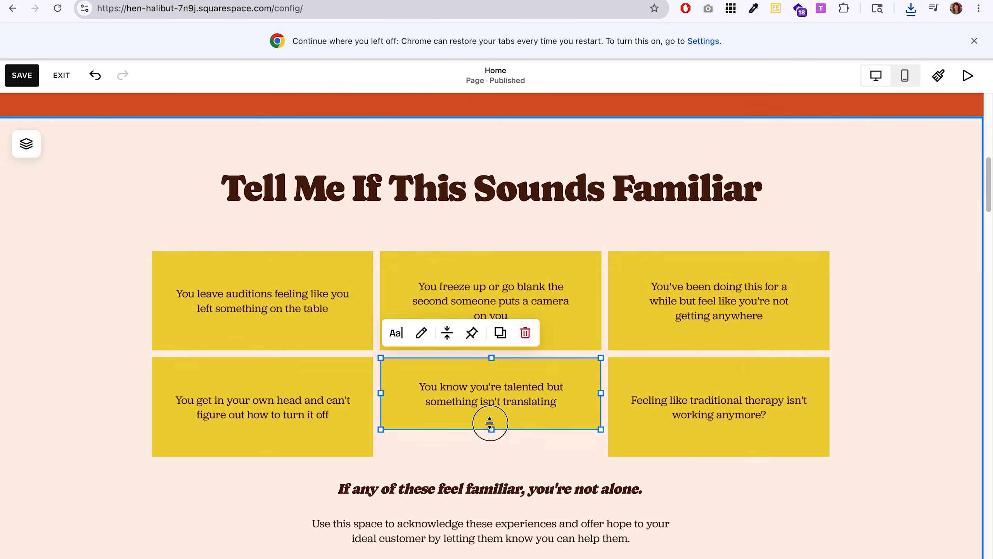
{"action": "left_click", "coordinate": [491, 434]}
{"action": "left_click", "coordinate": [491, 428]}
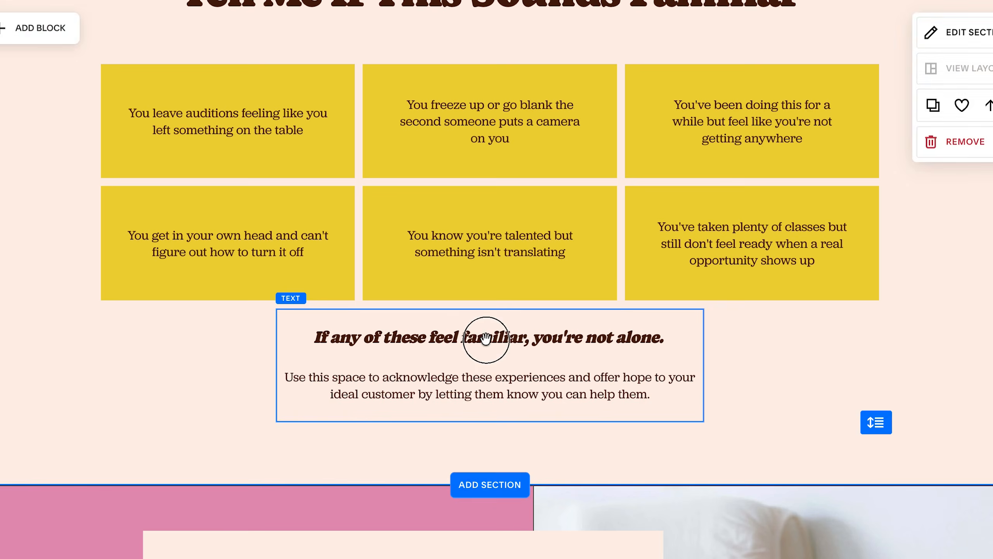
Replace the closing heading below the cards with "None of this means you're not cut out for it" and set the following text as Paragraph 2.
{"action": "triple_click", "coordinate": [485, 338]}
{"action": "type", "text": "None of this means you're not cut out for it, you just haven’t had the right support."}
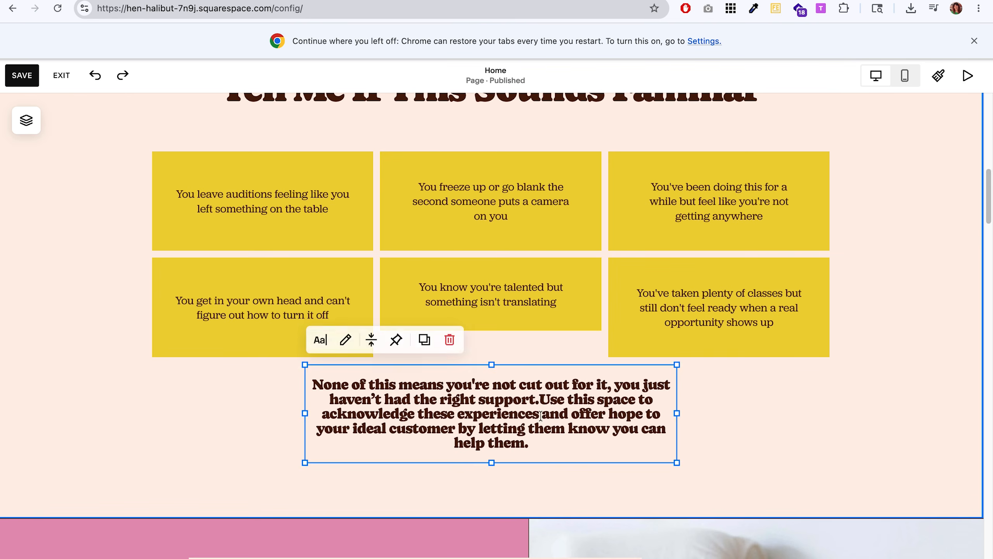
{"action": "left_click", "coordinate": [546, 350]}
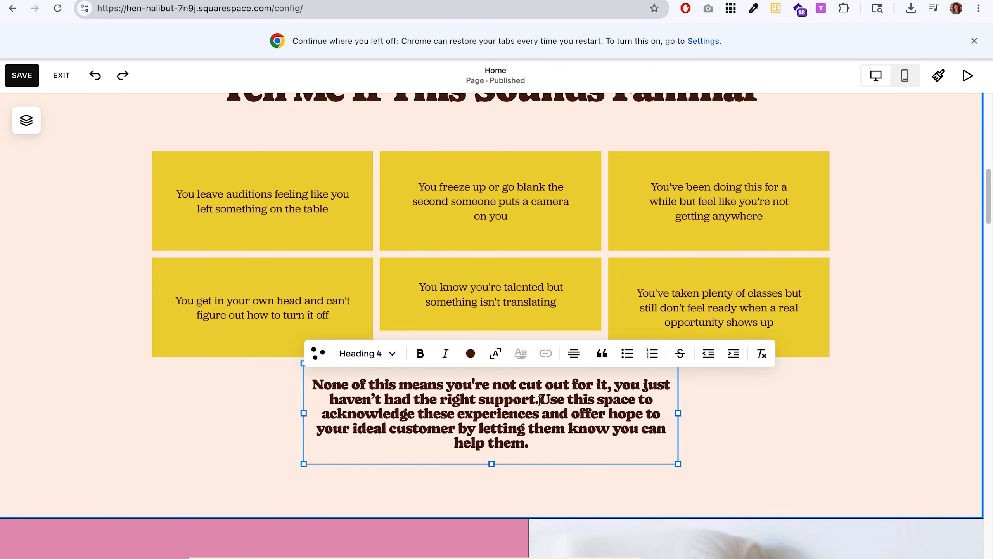
{"action": "key", "text": "Return"}
{"action": "left_click", "coordinate": [371, 342]}
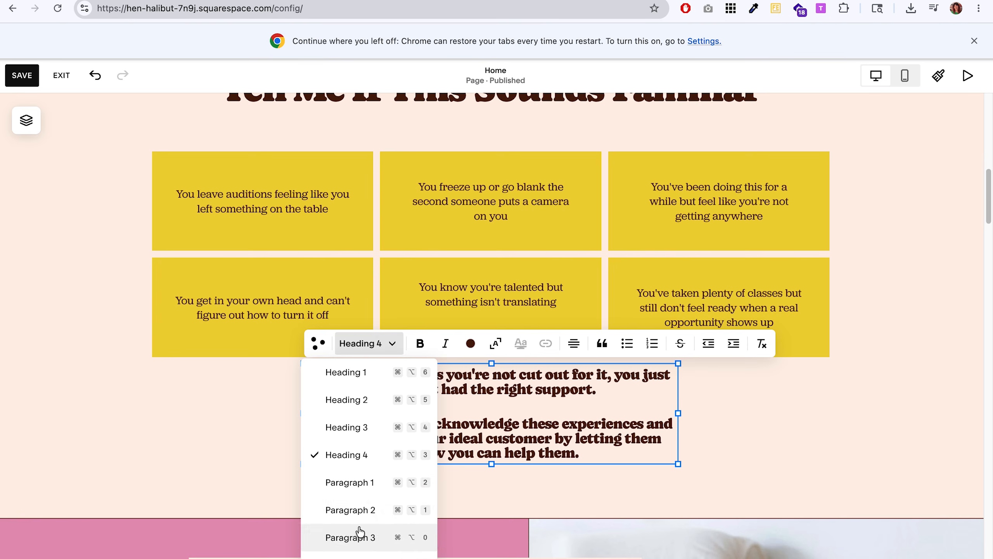
{"action": "left_click", "coordinate": [354, 509]}
{"action": "left_click", "coordinate": [561, 396]}
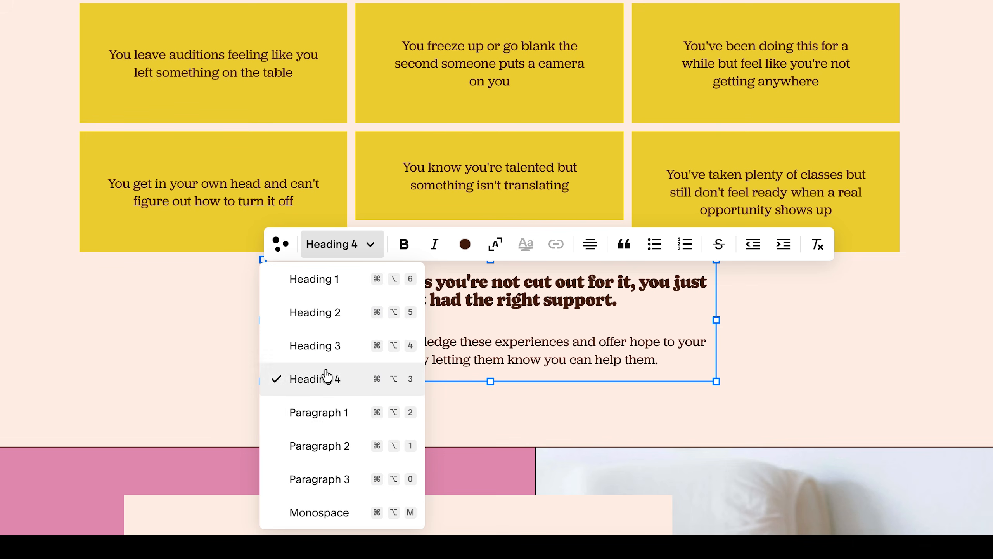
{"action": "left_click", "coordinate": [328, 412]}
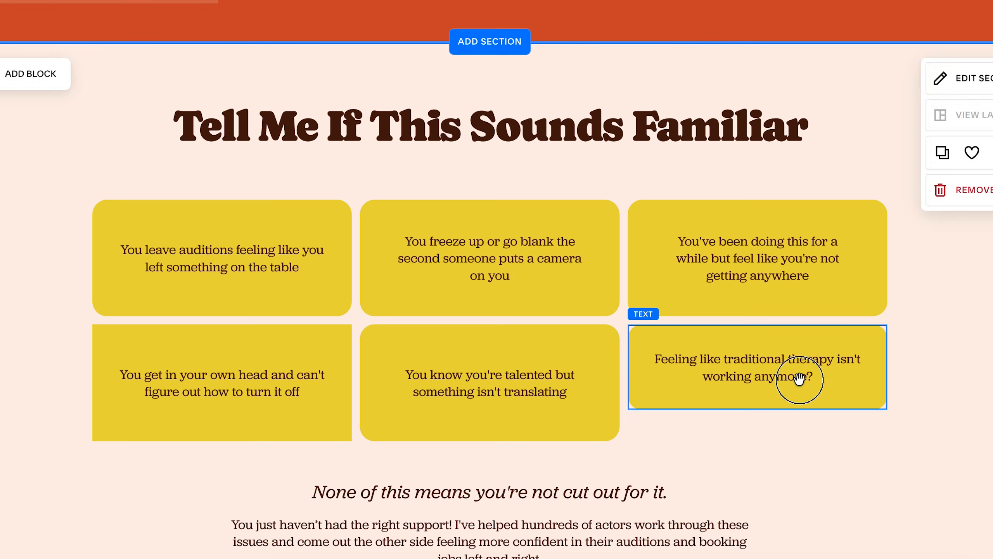
Round the corners of the remaining yellow cards with a corner radius of 20.
{"action": "left_click", "coordinate": [798, 379]}
{"action": "left_click_drag", "start_coordinate": [758, 409], "coordinate": [730, 439]}
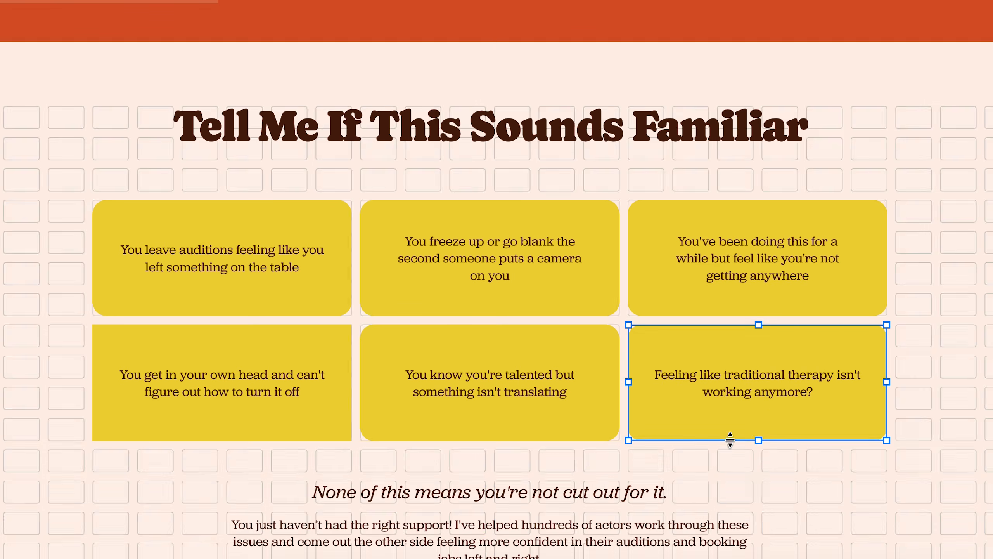
{"action": "left_click", "coordinate": [324, 408]}
{"action": "left_click", "coordinate": [140, 295]}
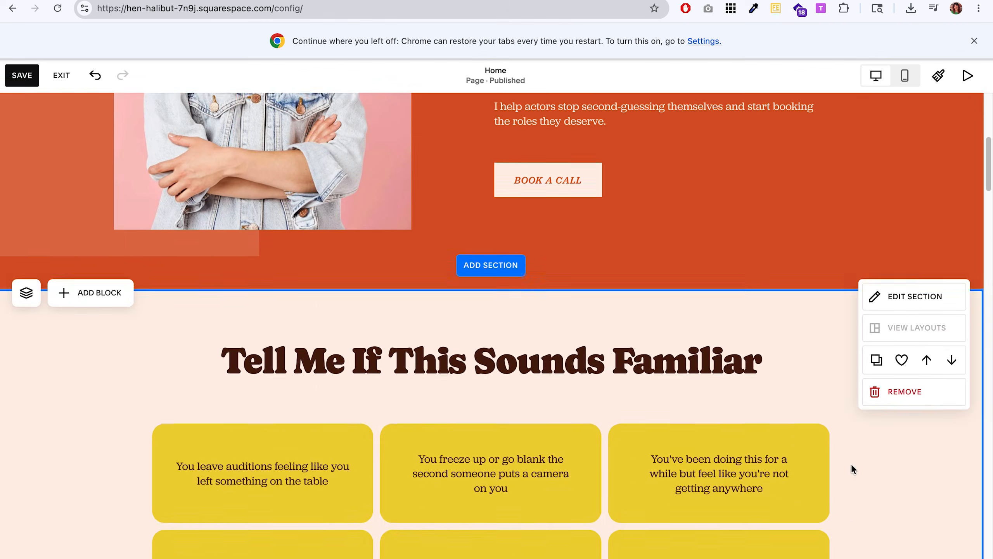
Round the hero portrait's lower corners and give the translucent shape behind it a bottom-right corner radius of 200, other corners 0.
{"action": "scroll", "coordinate": [673, 466], "scroll_direction": "up", "scroll_amount": 5}
{"action": "left_click", "coordinate": [131, 127]}
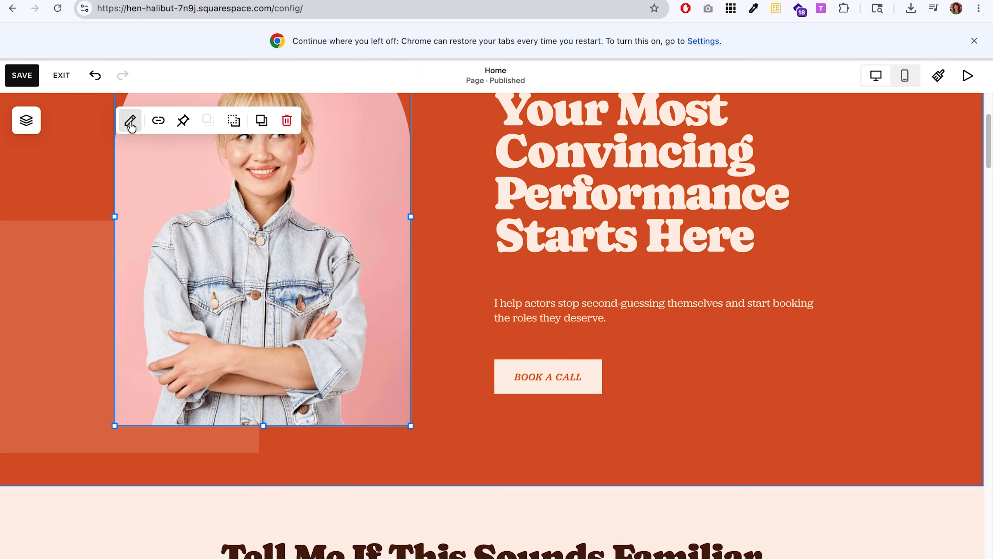
{"action": "left_click", "coordinate": [132, 127]}
{"action": "left_click", "coordinate": [497, 110]}
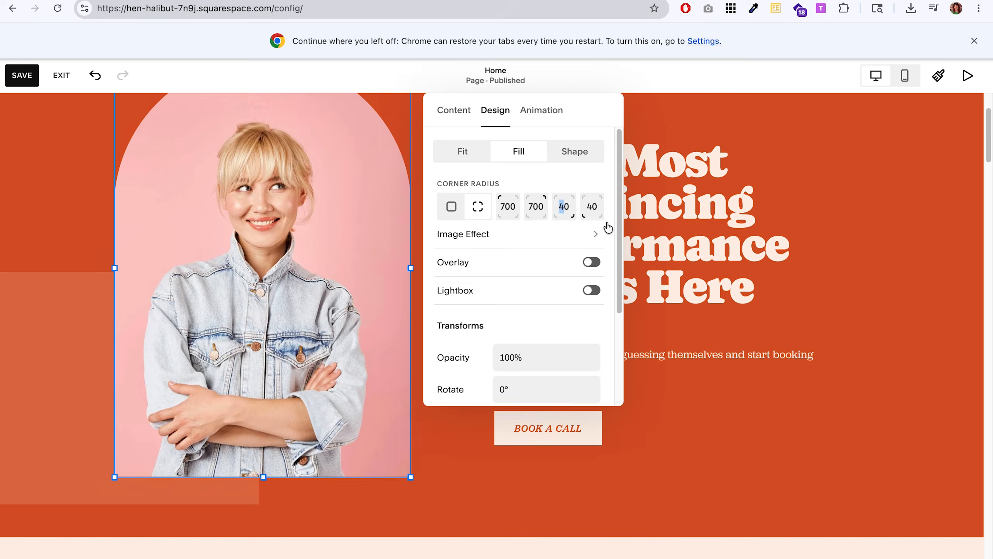
{"action": "left_click", "coordinate": [586, 211]}
{"action": "left_click", "coordinate": [681, 393]}
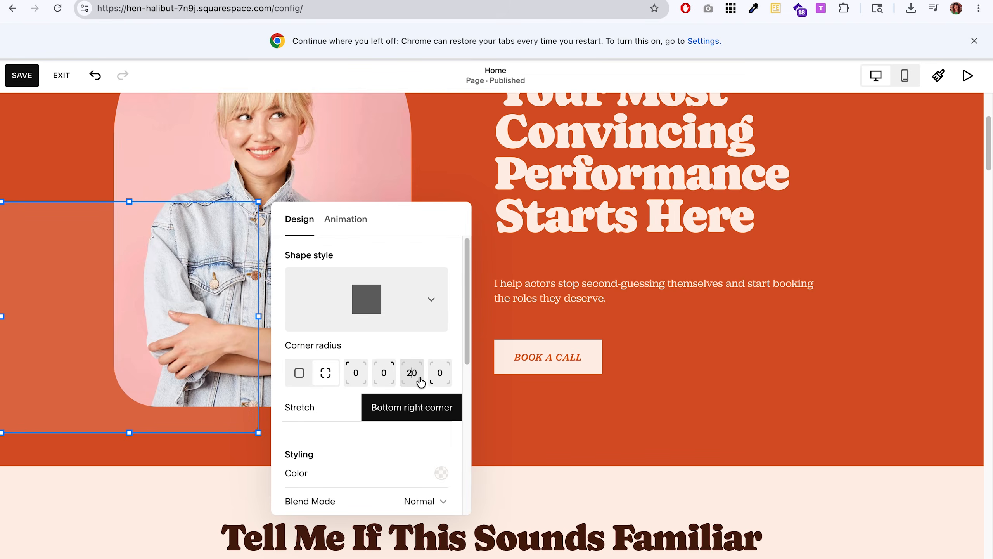
{"action": "type", "text": "0"}
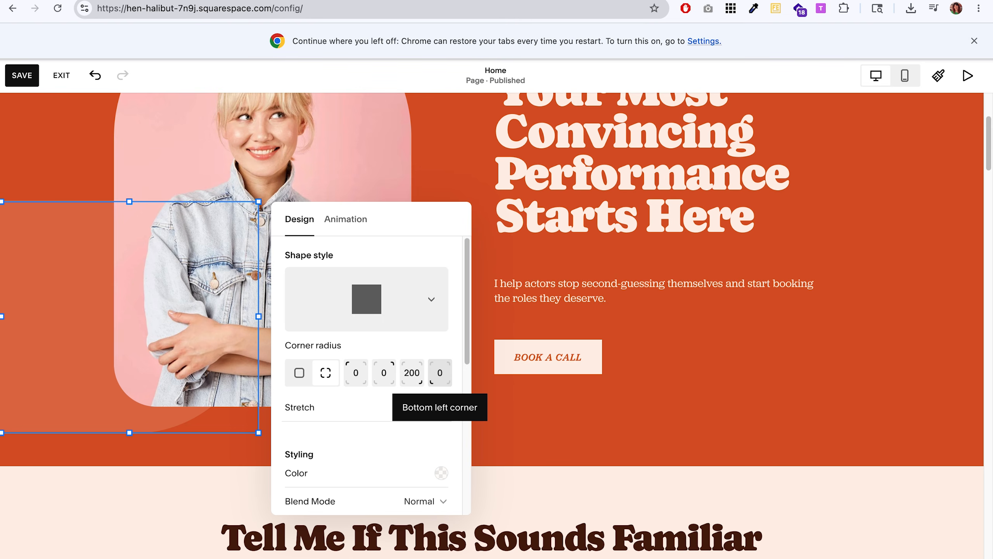
Try different widths for the translucent shape behind the hero portrait.
{"action": "left_click", "coordinate": [265, 336]}
{"action": "left_click_drag", "start_coordinate": [258, 316], "coordinate": [482, 322]}
{"action": "scroll", "coordinate": [709, 419], "scroll_direction": "up", "scroll_amount": 3}
{"action": "scroll", "coordinate": [724, 438], "scroll_direction": "down", "scroll_amount": 1}
{"action": "left_click", "coordinate": [765, 496]}
{"action": "left_click", "coordinate": [465, 421]}
{"action": "left_click_drag", "start_coordinate": [487, 410], "coordinate": [374, 413]}
{"action": "left_click", "coordinate": [504, 469]}
{"action": "left_click", "coordinate": [441, 417]}
{"action": "left_click", "coordinate": [702, 479]}
{"action": "scroll", "coordinate": [702, 484], "scroll_direction": "down", "scroll_amount": 1}
{"action": "left_click", "coordinate": [305, 473]}
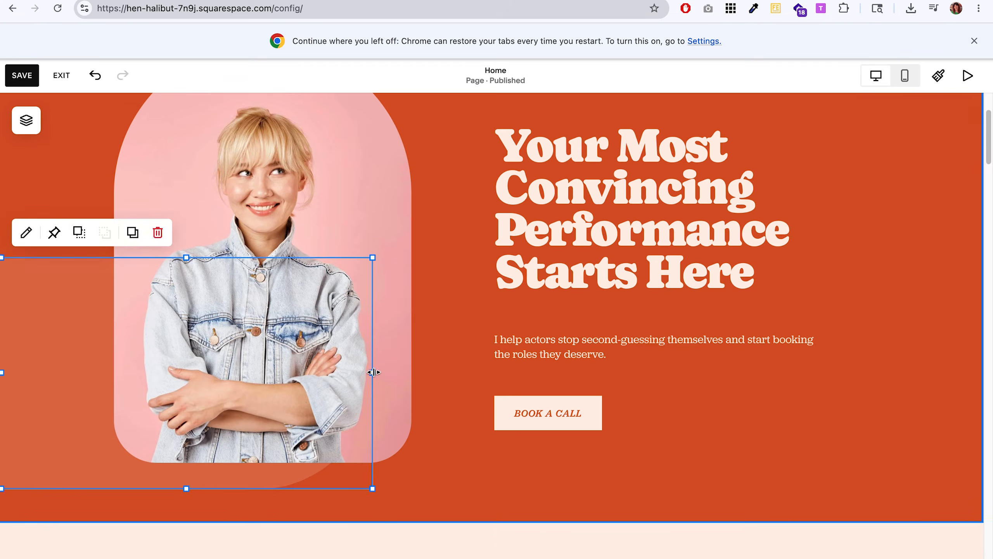
Extend the translucent shape horizontally behind the hero text and button, and move the hero heading up above it.
{"action": "left_click_drag", "start_coordinate": [372, 372], "coordinate": [905, 391]}
{"action": "left_click", "coordinate": [951, 413]}
{"action": "scroll", "coordinate": [951, 413], "scroll_direction": "up", "scroll_amount": 2}
{"action": "scroll", "coordinate": [951, 413], "scroll_direction": "down", "scroll_amount": 1}
{"action": "left_click_drag", "start_coordinate": [605, 237], "coordinate": [587, 191]}
{"action": "left_click", "coordinate": [955, 439]}
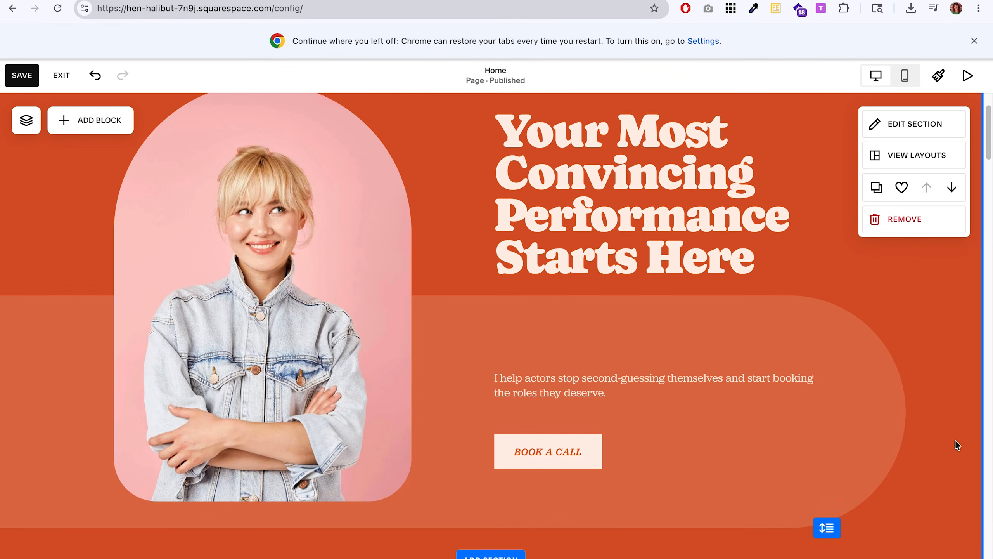
Lower the translucent shape's upper edge and move the hero heading down so it sits just above the shape.
{"action": "scroll", "coordinate": [955, 439], "scroll_direction": "up", "scroll_amount": 1}
{"action": "left_click", "coordinate": [871, 372]}
{"action": "left_click_drag", "start_coordinate": [453, 298], "coordinate": [454, 325]}
{"action": "left_click", "coordinate": [874, 307]}
{"action": "left_click", "coordinate": [816, 476]}
{"action": "left_click_drag", "start_coordinate": [658, 211], "coordinate": [658, 238]}
{"action": "left_click", "coordinate": [942, 351]}
{"action": "scroll", "coordinate": [942, 351], "scroll_direction": "up", "scroll_amount": 2}
{"action": "scroll", "coordinate": [938, 351], "scroll_direction": "down", "scroll_amount": 2}
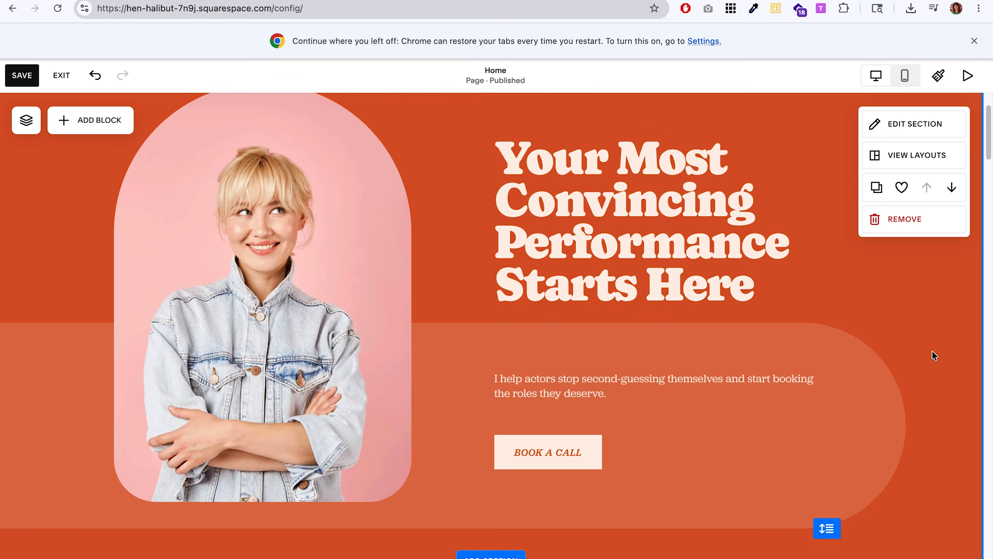
Narrow the hero intro text block so its first line wraps after "start".
{"action": "left_click", "coordinate": [668, 411]}
{"action": "left_click", "coordinate": [930, 344]}
{"action": "scroll", "coordinate": [930, 337], "scroll_direction": "down", "scroll_amount": 2}
{"action": "left_click", "coordinate": [686, 328]}
{"action": "left_click_drag", "start_coordinate": [828, 320], "coordinate": [792, 321]}
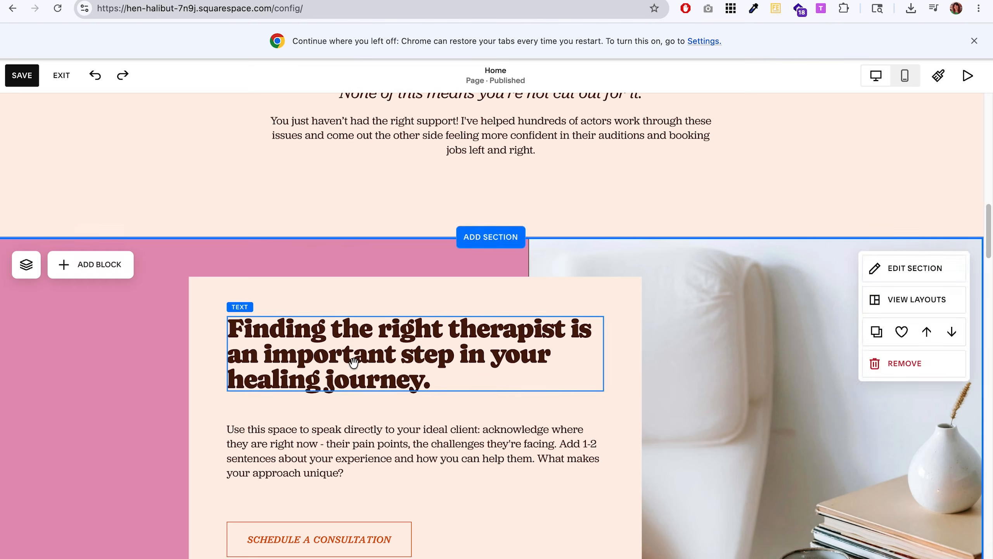
Change the heading in the about section's cream card to "Less Perfect, More Real" and style it as Heading 2.
{"action": "triple_click", "coordinate": [355, 362]}
{"action": "type", "text": "Less Perfect, More Real"}
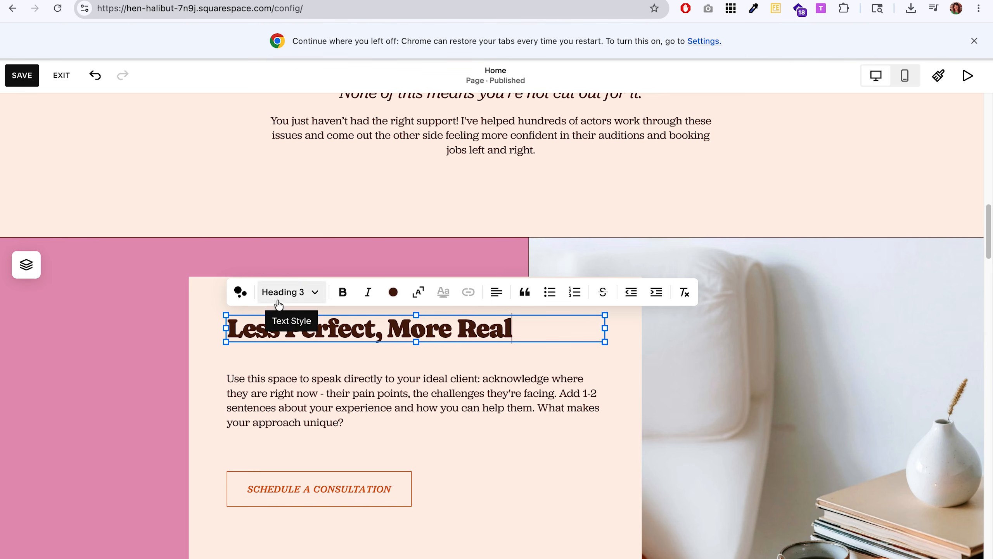
{"action": "left_click", "coordinate": [278, 301]}
{"action": "left_click", "coordinate": [269, 346]}
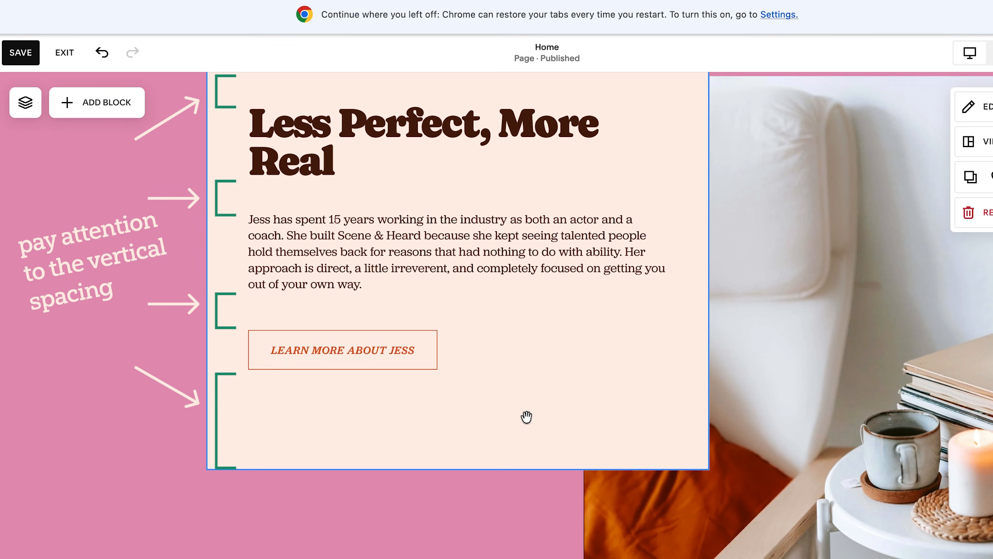
Shorten the cream card below its button, and adjust the armchair image's upper edge and raise its lower edge.
{"action": "left_click", "coordinate": [500, 435]}
{"action": "left_click_drag", "start_coordinate": [452, 463], "coordinate": [453, 425]}
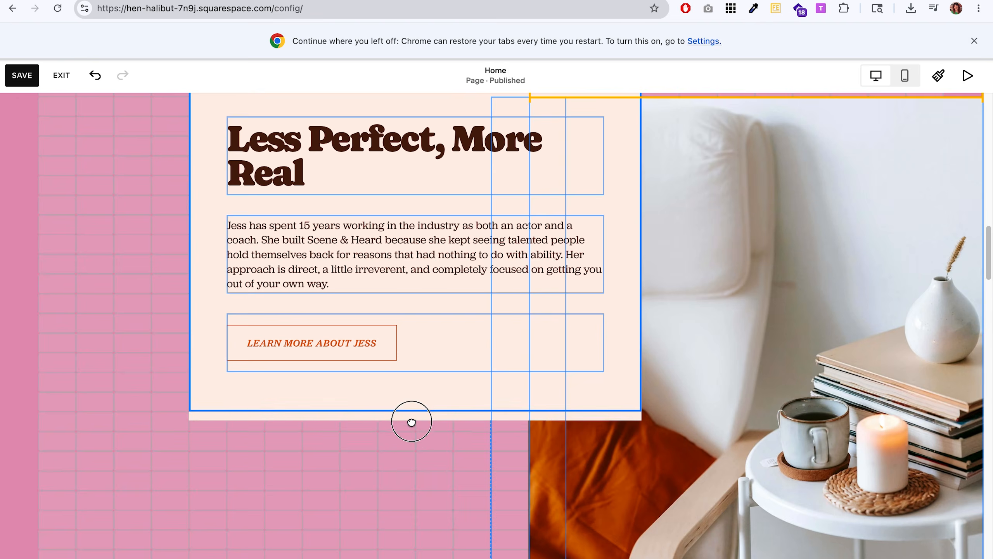
{"action": "left_click", "coordinate": [753, 421]}
{"action": "scroll", "coordinate": [753, 422], "scroll_direction": "up", "scroll_amount": 3}
{"action": "left_click_drag", "start_coordinate": [759, 239], "coordinate": [751, 194]}
{"action": "scroll", "coordinate": [738, 237], "scroll_direction": "down", "scroll_amount": 8}
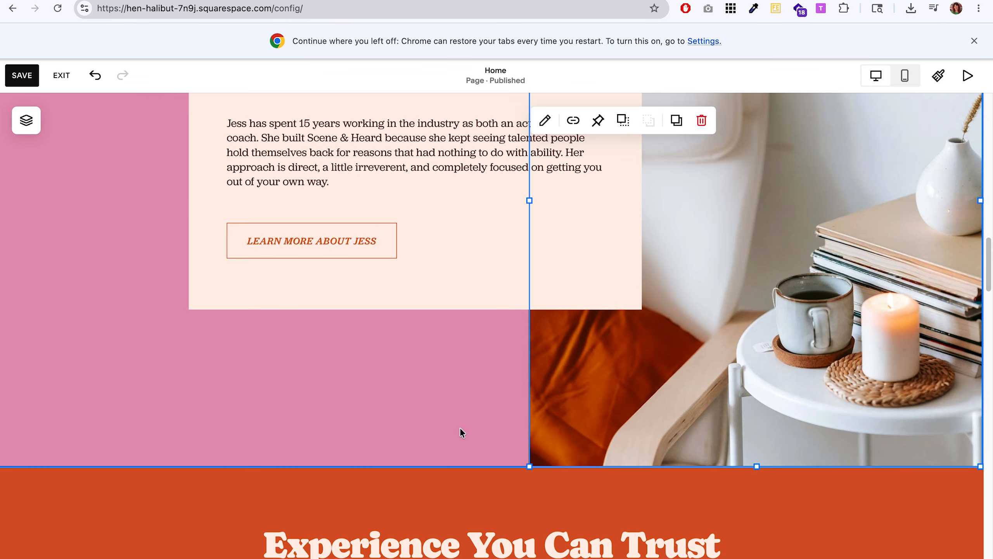
{"action": "left_click_drag", "start_coordinate": [771, 466], "coordinate": [755, 411]}
Shorten the vertical divider line to end level with the image and reduce the section height to remove the spare pink space.
{"action": "left_click", "coordinate": [530, 430]}
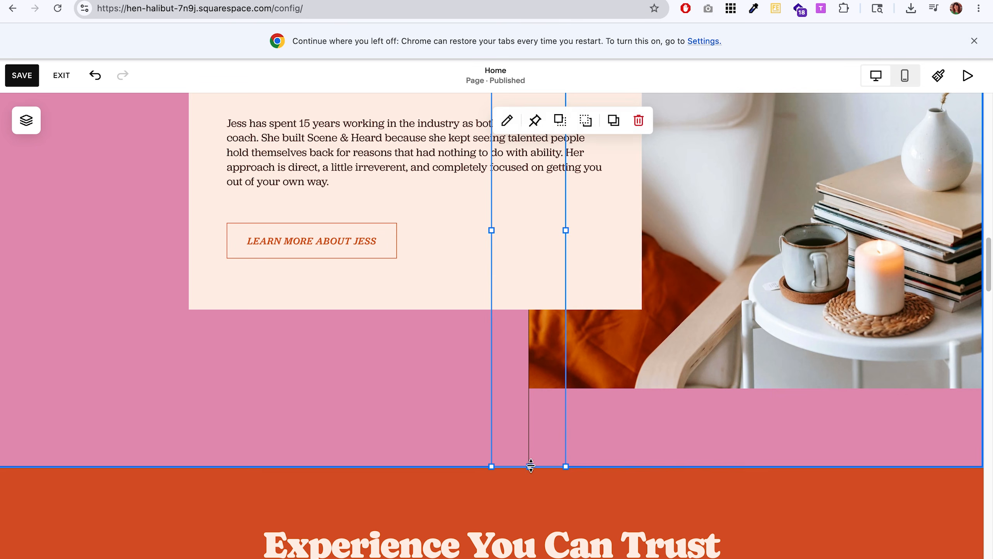
{"action": "left_click_drag", "start_coordinate": [530, 465], "coordinate": [526, 388]}
{"action": "left_click", "coordinate": [579, 433]}
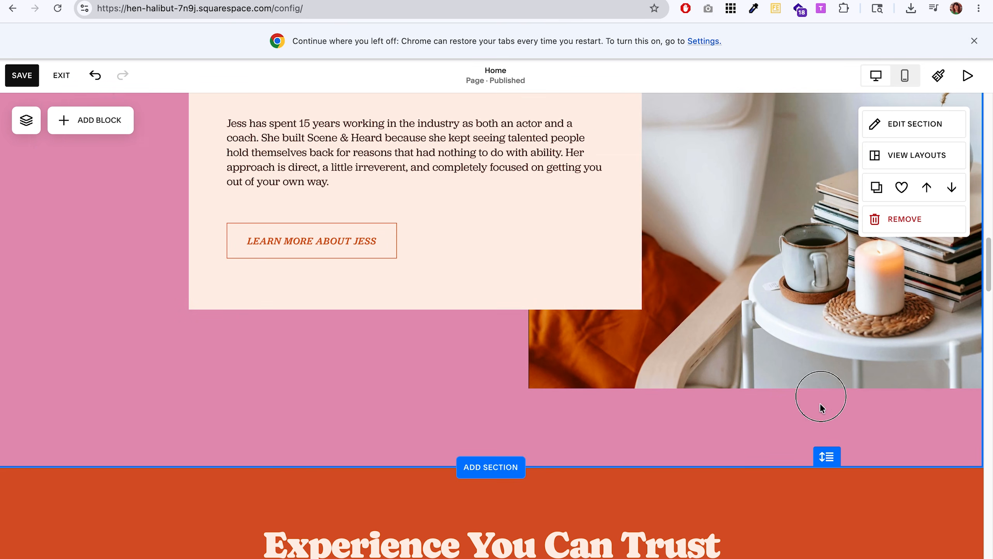
{"action": "left_click_drag", "start_coordinate": [826, 456], "coordinate": [817, 362]}
{"action": "left_click", "coordinate": [814, 352]}
Select the cream card with its contents and move it down to even out the spacing above and below.
{"action": "scroll", "coordinate": [547, 415], "scroll_direction": "up", "scroll_amount": 5}
{"action": "left_click_drag", "start_coordinate": [297, 532], "coordinate": [269, 231]}
{"action": "left_click_drag", "start_coordinate": [305, 276], "coordinate": [304, 299]}
{"action": "scroll", "coordinate": [516, 359], "scroll_direction": "down", "scroll_amount": 5}
Extend the vertical divider line up to the upper edge of the about section.
{"action": "left_click", "coordinate": [528, 364]}
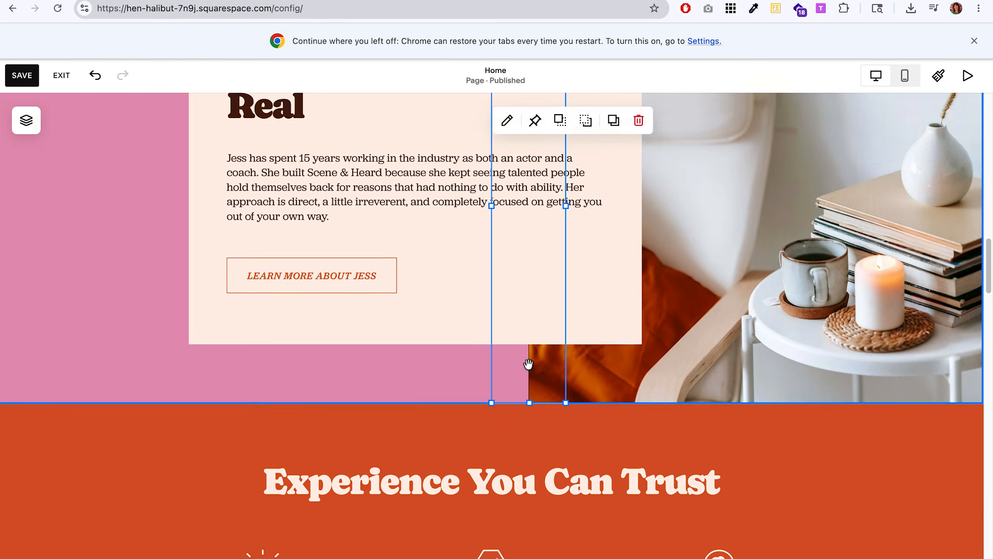
{"action": "scroll", "coordinate": [528, 364], "scroll_direction": "up", "scroll_amount": 5}
{"action": "left_click_drag", "start_coordinate": [530, 203], "coordinate": [529, 149]}
{"action": "left_click", "coordinate": [249, 189]}
{"action": "scroll", "coordinate": [185, 207], "scroll_direction": "down", "scroll_amount": 1}
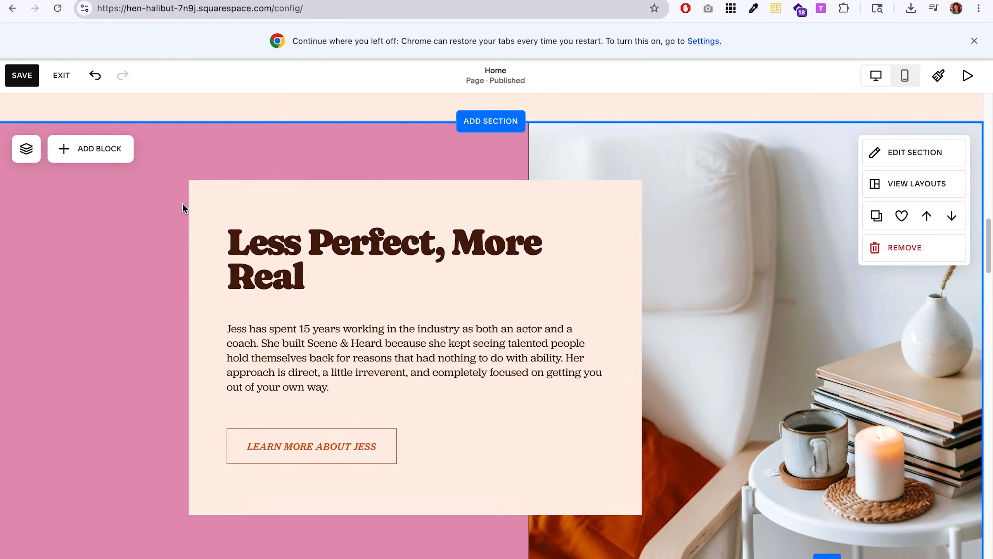
Round the corners of the cream card behind the "Less Perfect, More Real" text.
{"action": "left_click", "coordinate": [191, 211]}
{"action": "left_click", "coordinate": [202, 156]}
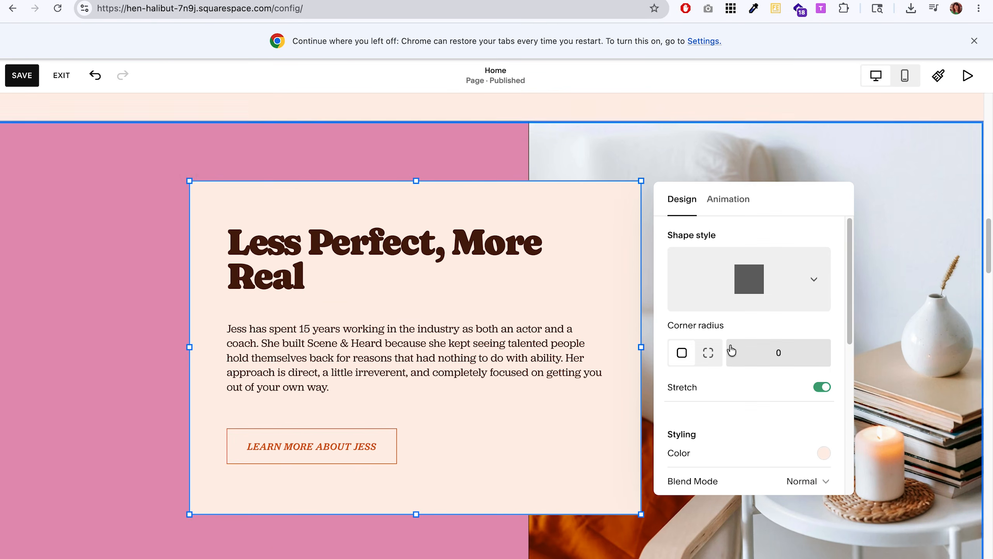
{"action": "left_click", "coordinate": [323, 548]}
{"action": "scroll", "coordinate": [497, 519], "scroll_direction": "down", "scroll_amount": 4}
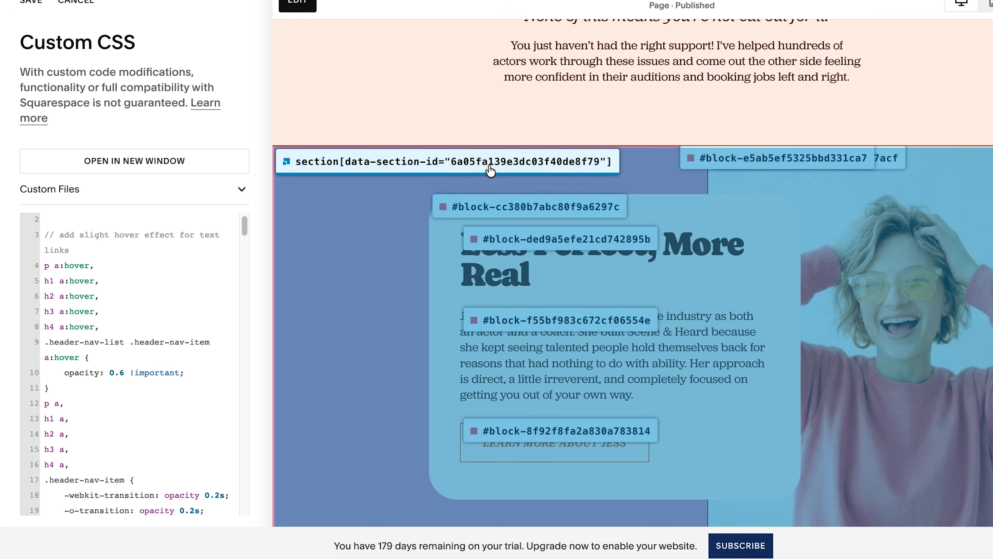
Add a Custom CSS rule for the about section's ID that gives its background a 90deg repeating-linear-gradient with 10px stripes.
{"action": "left_click", "coordinate": [703, 295]}
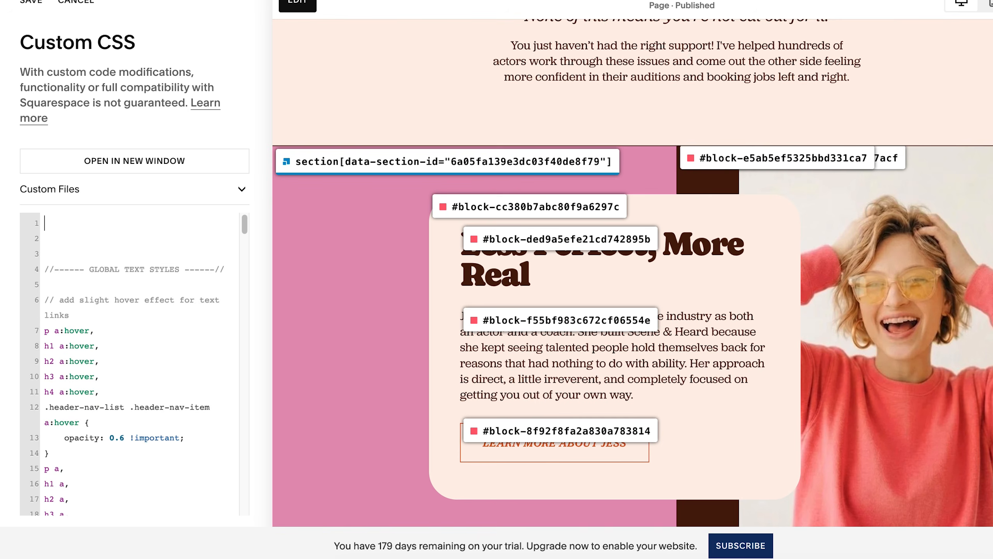
{"action": "key", "text": "ctrl+v"}
{"action": "key", "text": "ctrl+v"}
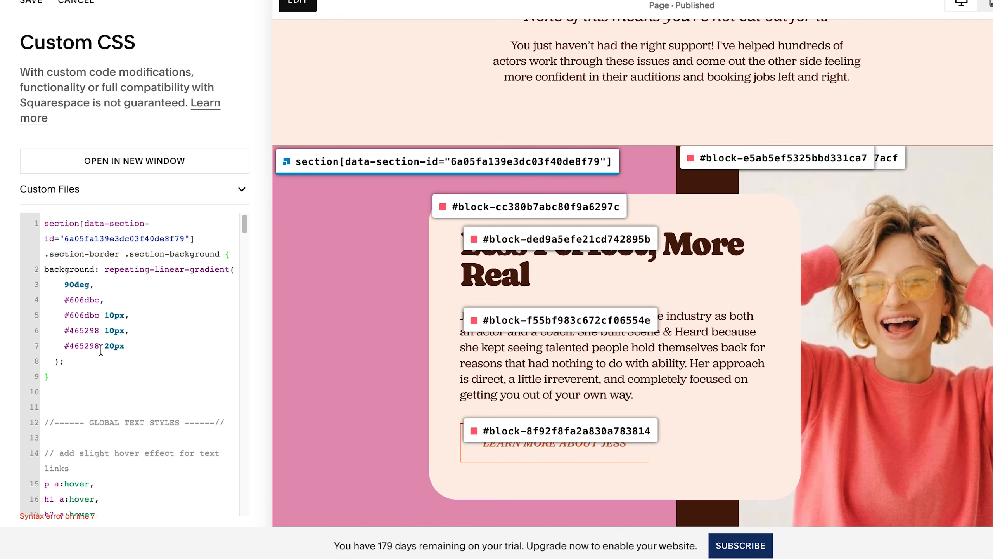
{"action": "type", "text": "@color-bright,"}
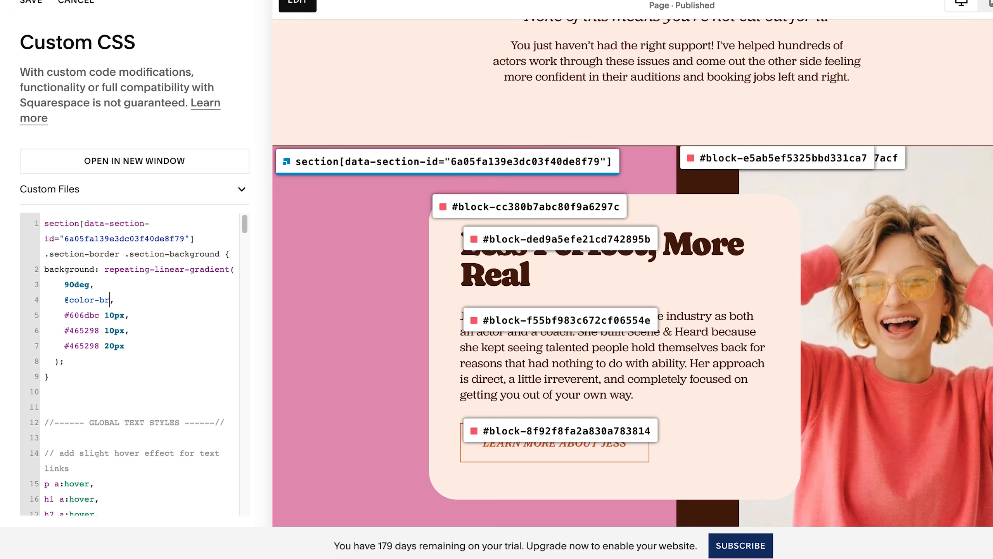
{"action": "left_click_drag", "start_coordinate": [64, 315], "coordinate": [91, 315]}
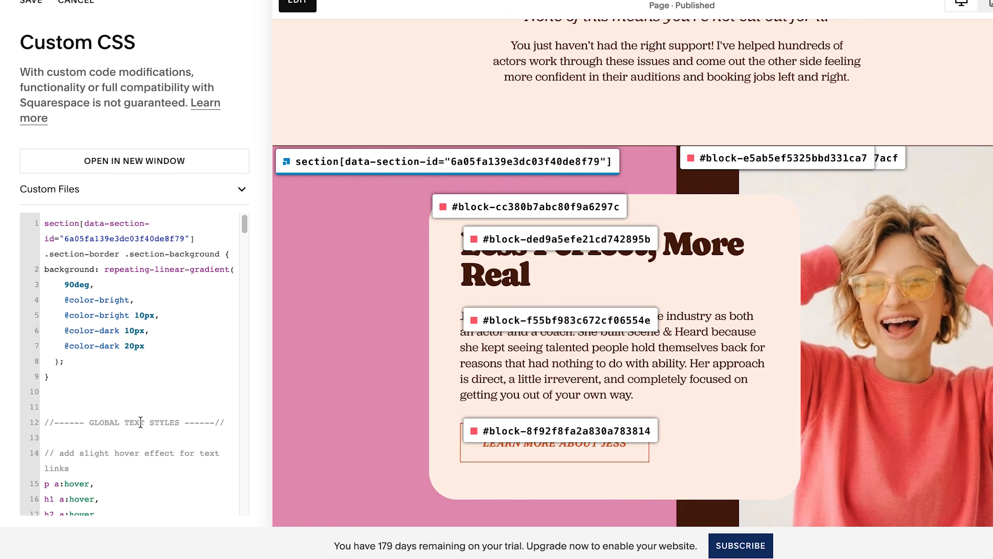
{"action": "scroll", "coordinate": [335, 33], "scroll_direction": "up", "scroll_amount": 2}
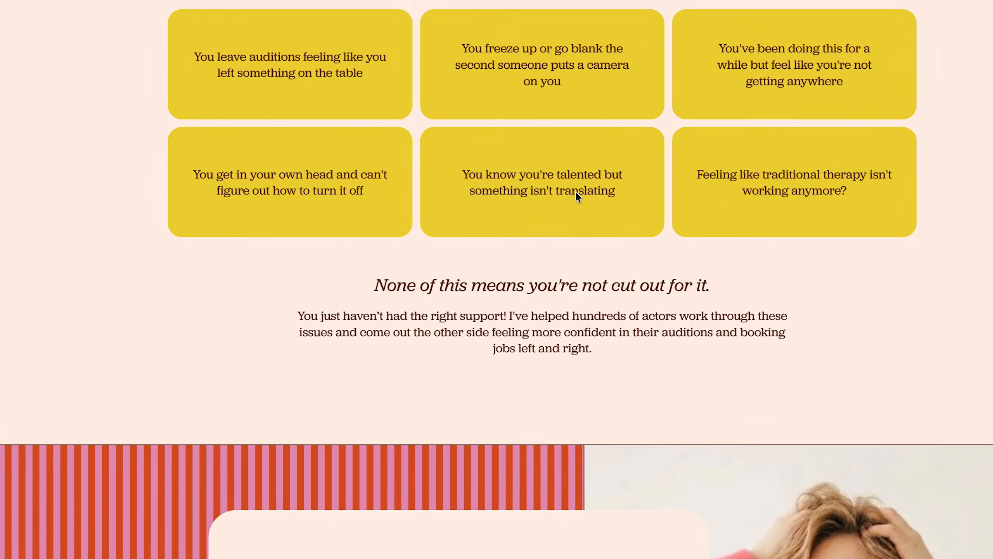
Lower the upper edge of the closing text block to separate it from the yellow cards.
{"action": "double_click", "coordinate": [546, 327]}
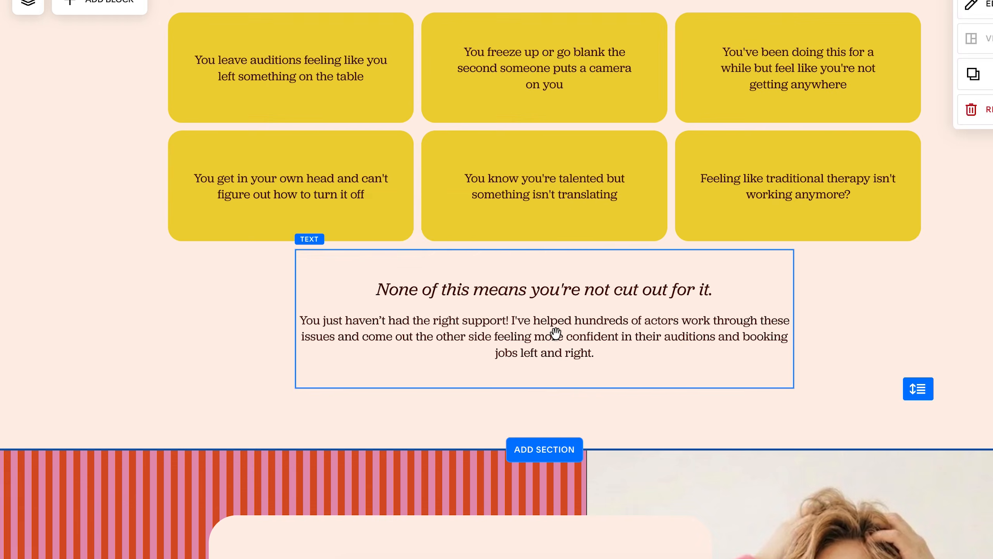
{"action": "left_click", "coordinate": [555, 333]}
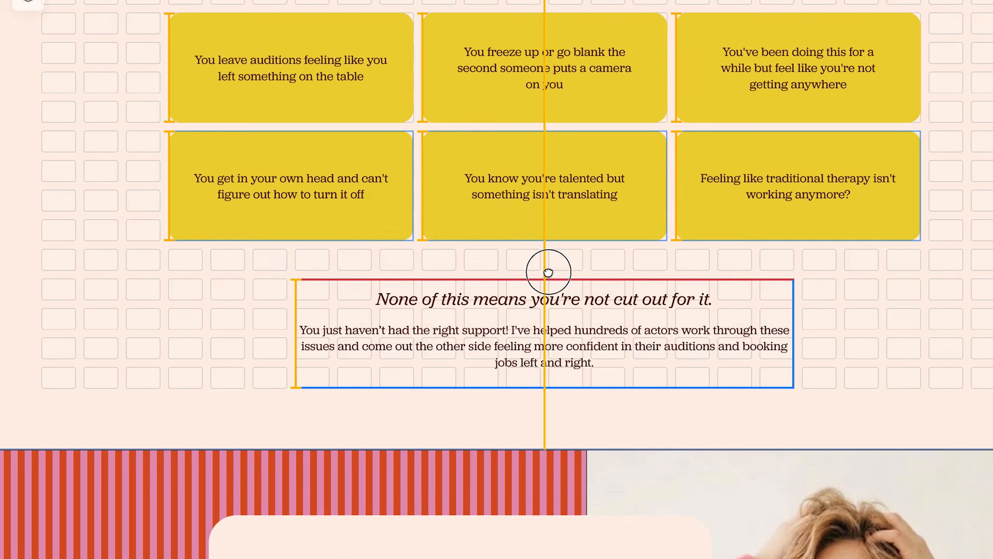
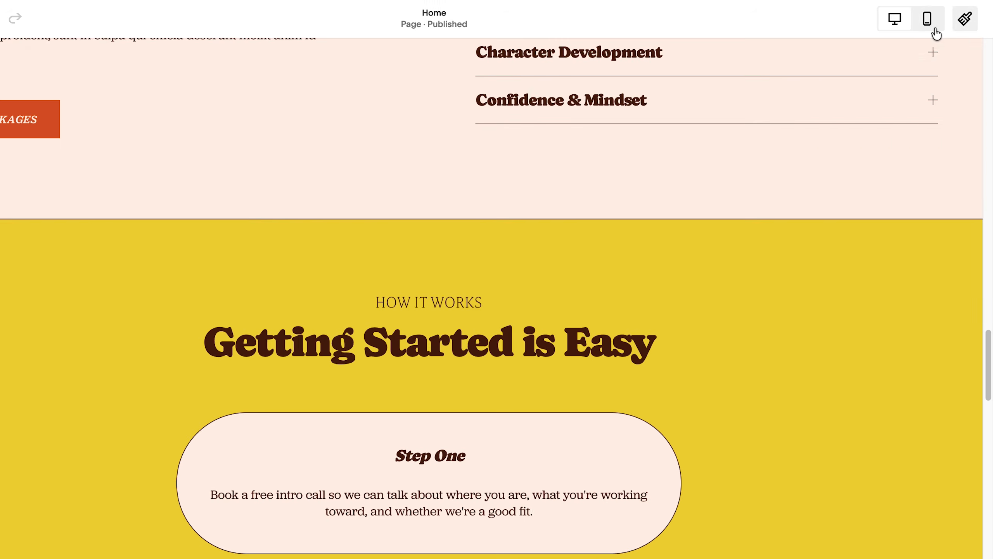
Set the site-wide font for miscellaneous text to Jubilat with a weight of 400.
{"action": "scroll", "coordinate": [545, 361], "scroll_direction": "up", "scroll_amount": 3}
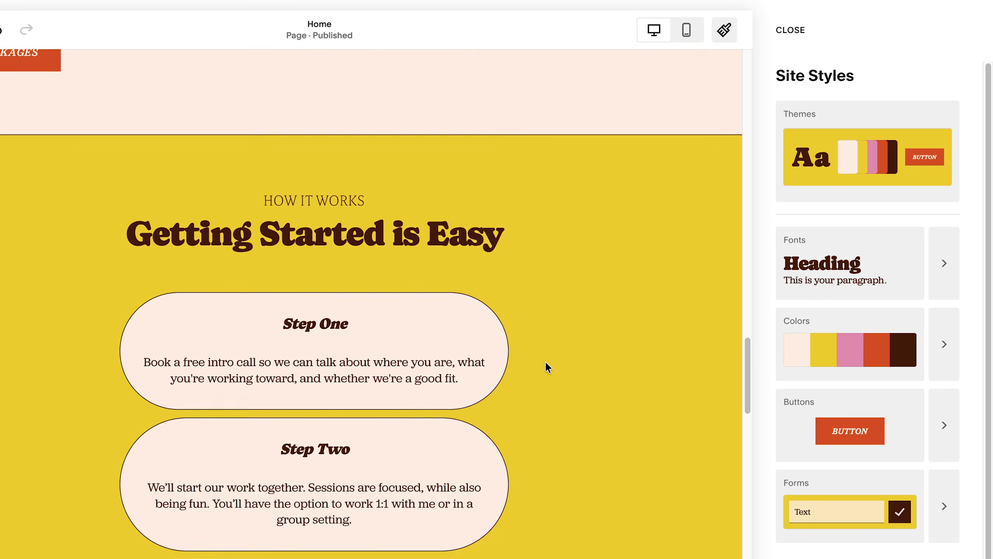
{"action": "left_click", "coordinate": [944, 274]}
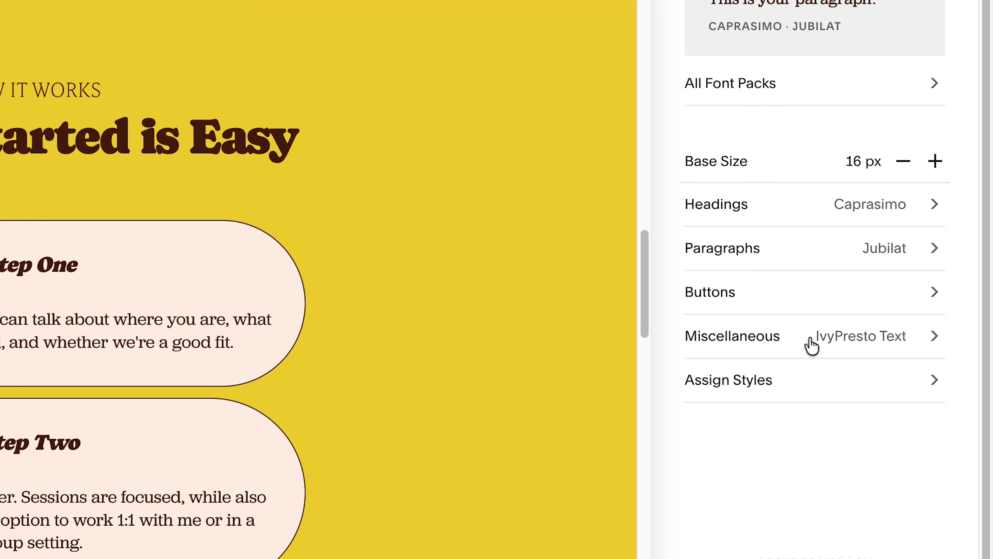
{"action": "left_click", "coordinate": [845, 340]}
{"action": "left_click", "coordinate": [882, 177]}
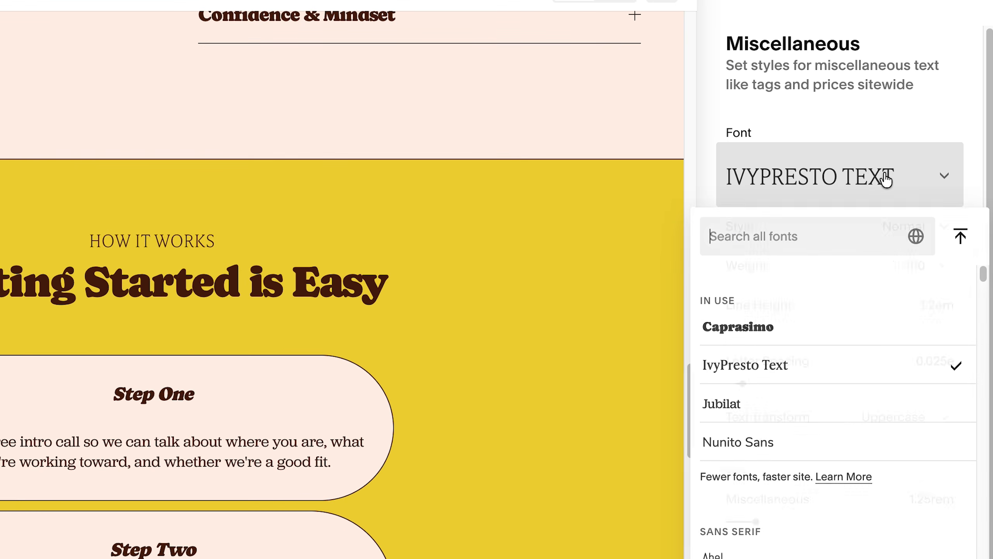
{"action": "left_click", "coordinate": [754, 403]}
{"action": "left_click", "coordinate": [900, 264]}
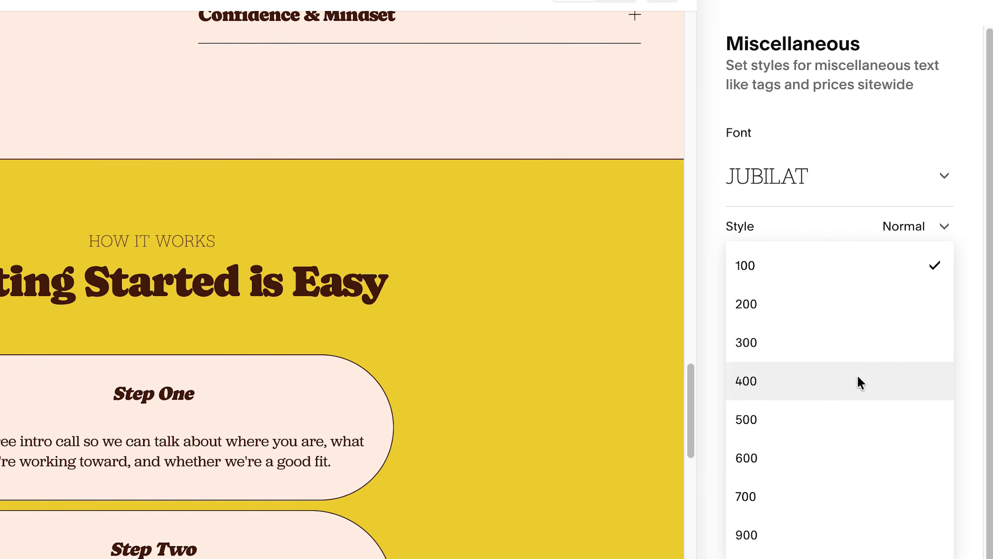
{"action": "left_click", "coordinate": [857, 378]}
{"action": "left_click", "coordinate": [849, 39]}
{"action": "left_click", "coordinate": [850, 41]}
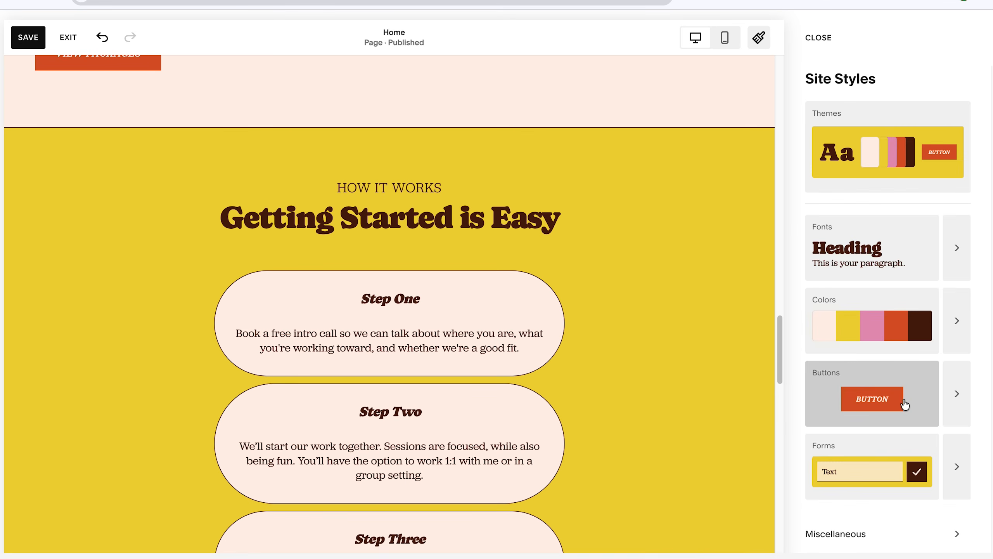
Change the shape of the primary and secondary buttons to Pill across the site.
{"action": "left_click", "coordinate": [954, 393]}
{"action": "left_click", "coordinate": [962, 283]}
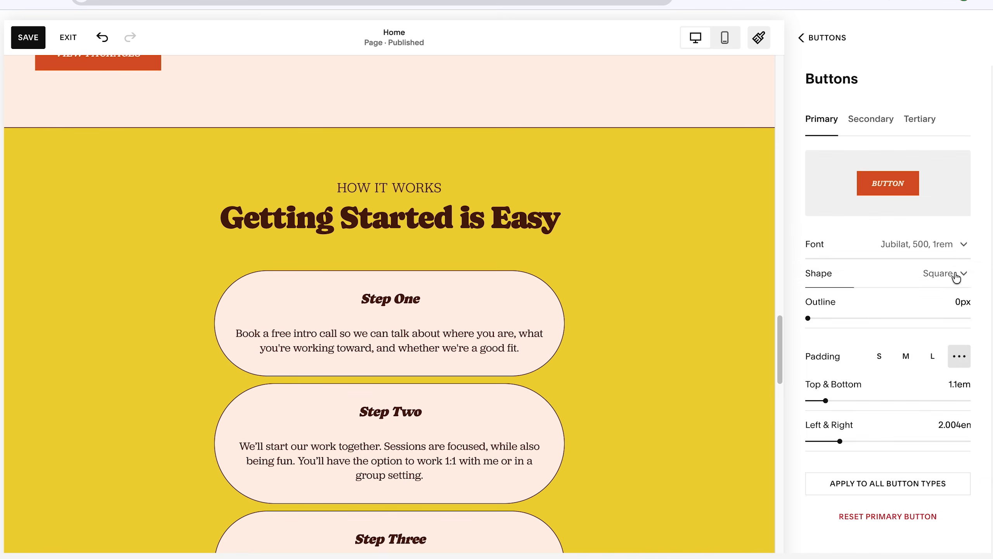
{"action": "left_click", "coordinate": [957, 272]}
{"action": "left_click", "coordinate": [863, 122]}
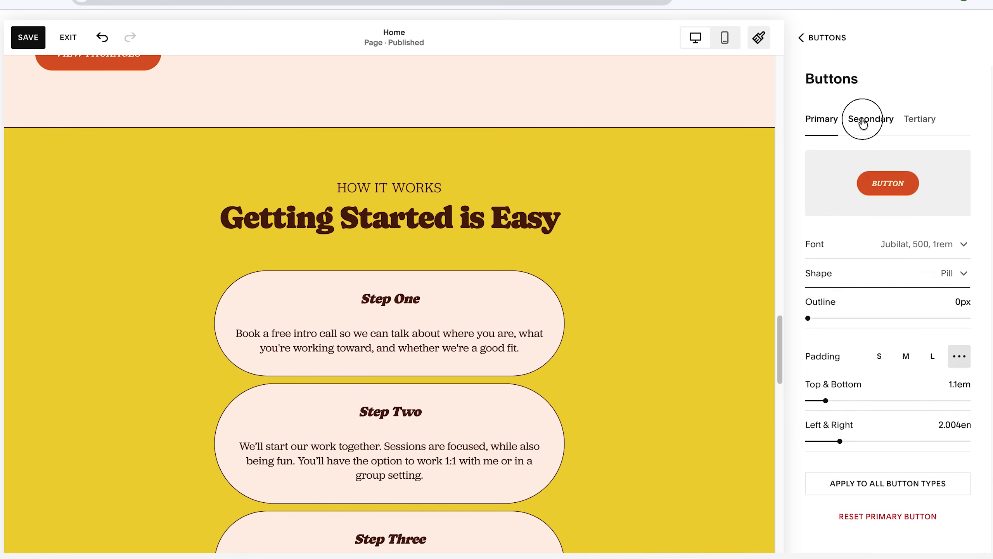
{"action": "left_click", "coordinate": [962, 273]}
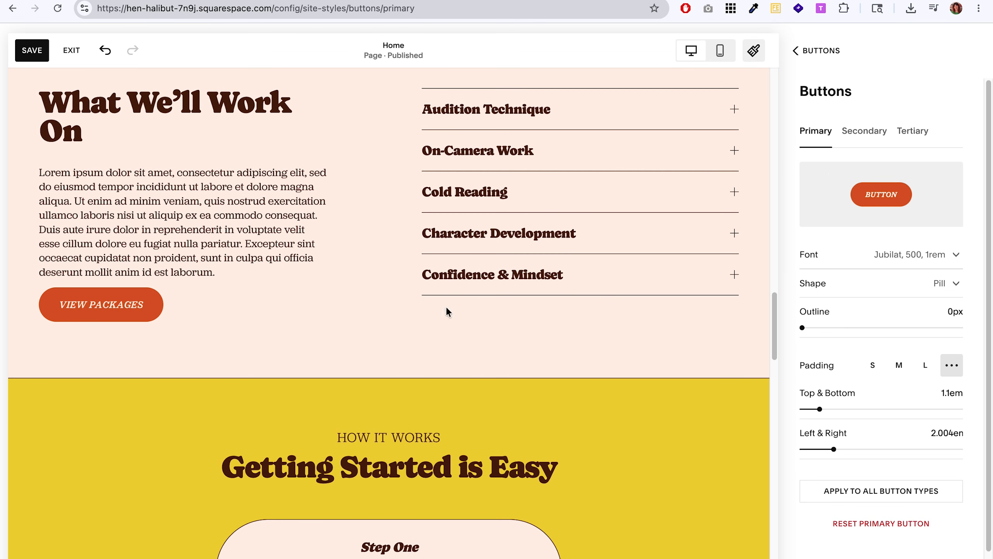
{"action": "scroll", "coordinate": [448, 312], "scroll_direction": "up", "scroll_amount": 15}
{"action": "scroll", "coordinate": [459, 441], "scroll_direction": "up", "scroll_amount": 10}
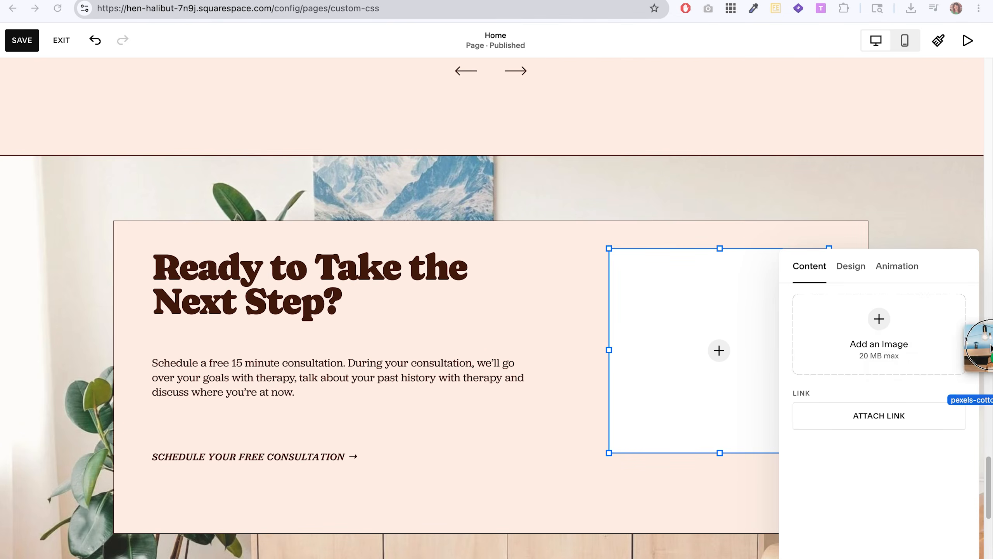
Shift the focal point of the circular photo beside "Ready to Take the Next Step?" to centre the woman's face.
{"action": "left_click_drag", "start_coordinate": [967, 337], "coordinate": [923, 341]}
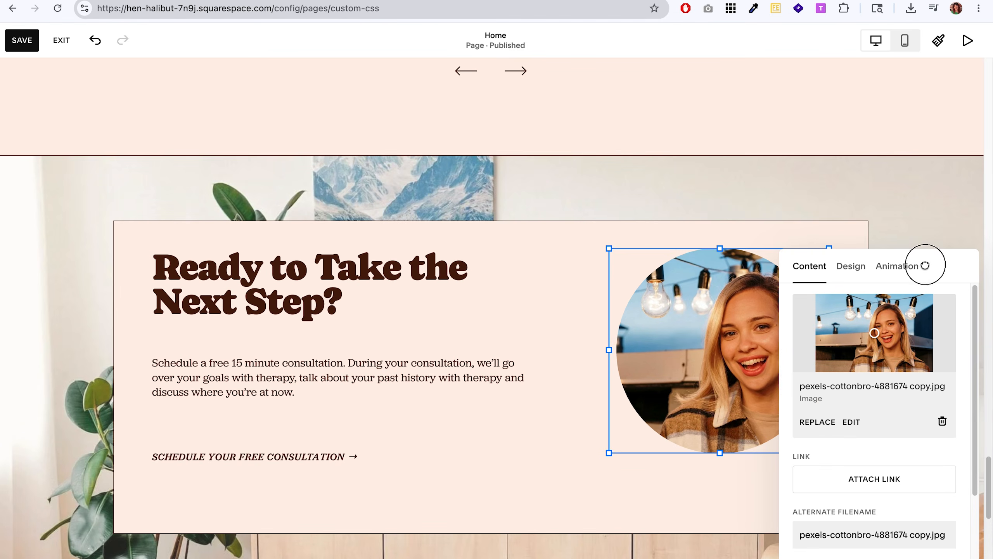
{"action": "left_click_drag", "start_coordinate": [925, 265], "coordinate": [426, 253]}
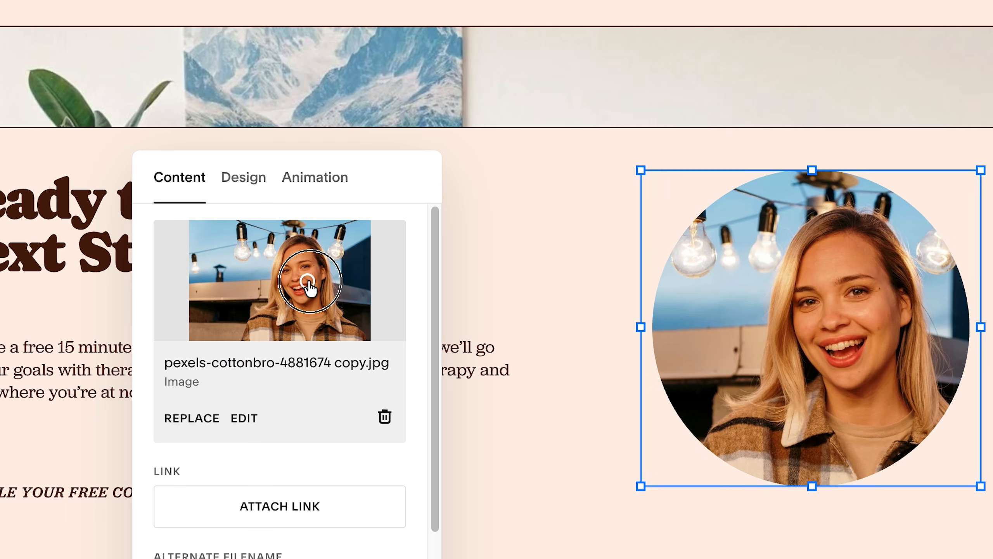
{"action": "left_click_drag", "start_coordinate": [384, 324], "coordinate": [403, 325]}
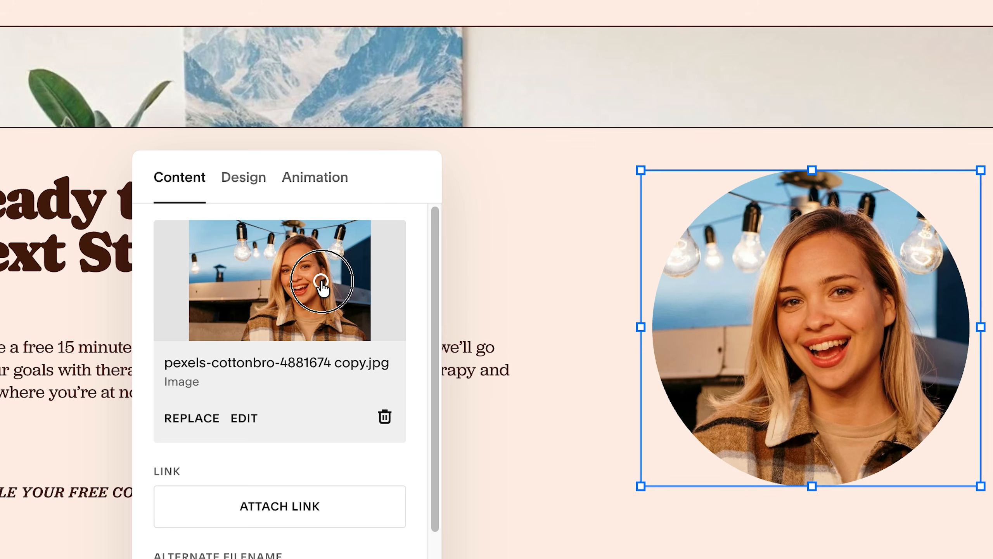
{"action": "left_click_drag", "start_coordinate": [321, 281], "coordinate": [330, 282]}
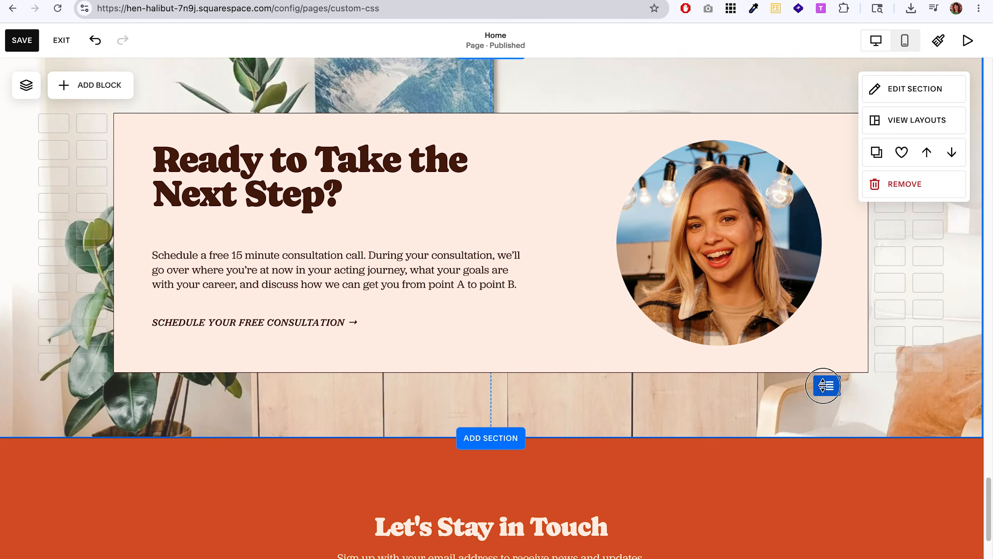
Delete the background image from the "Ready to Take the Next Step?" section.
{"action": "scroll", "coordinate": [757, 421], "scroll_direction": "up", "scroll_amount": 4}
{"action": "scroll", "coordinate": [741, 455], "scroll_direction": "down", "scroll_amount": 1}
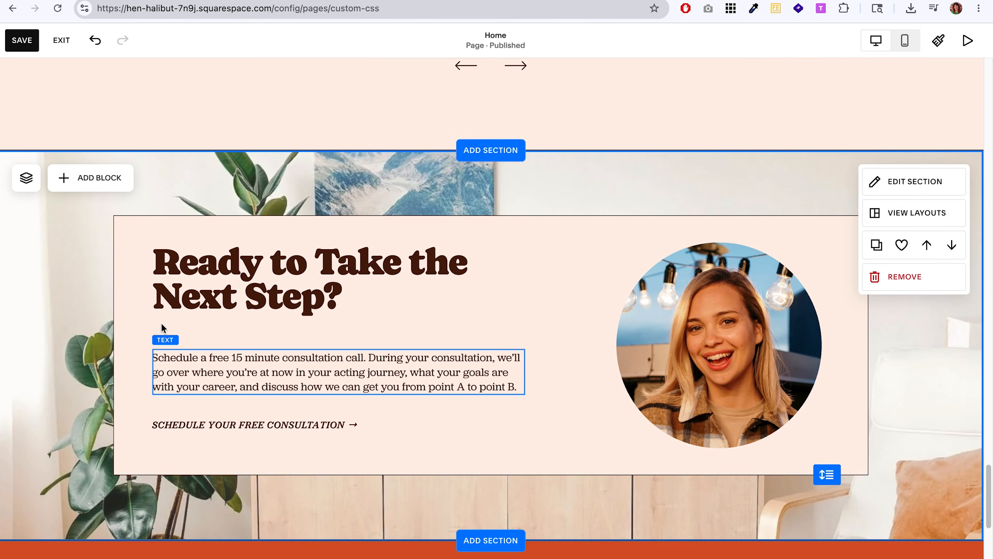
{"action": "left_click", "coordinate": [923, 181]}
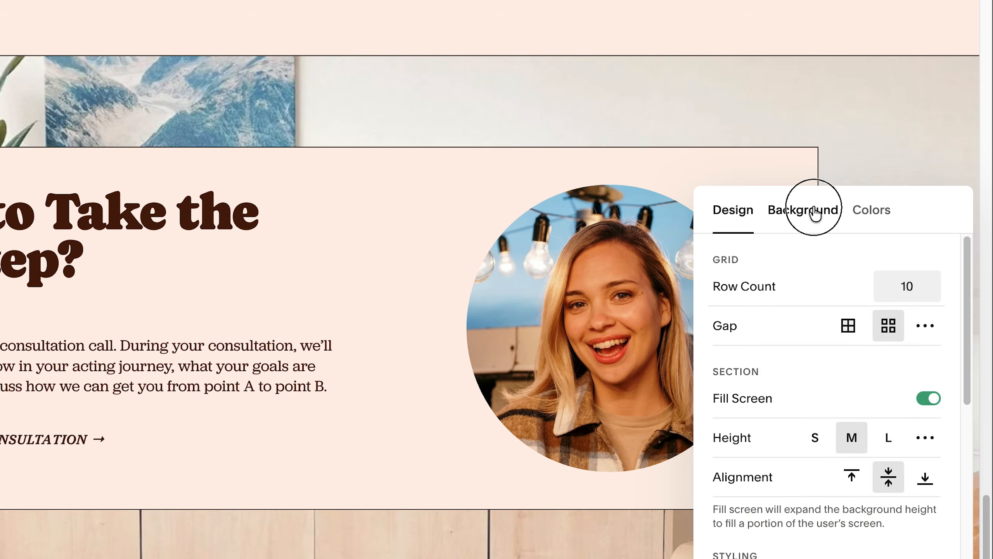
{"action": "left_click", "coordinate": [815, 211]}
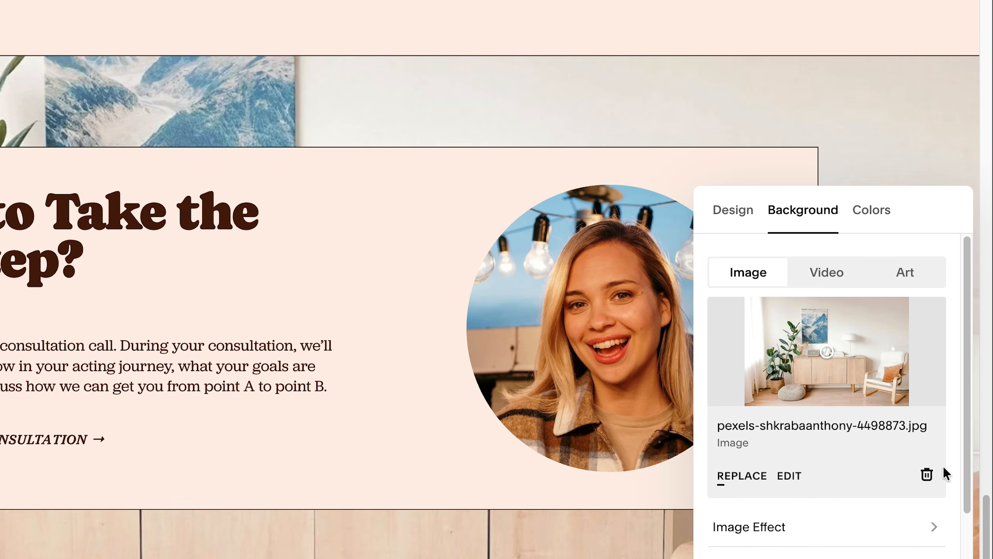
{"action": "left_click", "coordinate": [926, 474]}
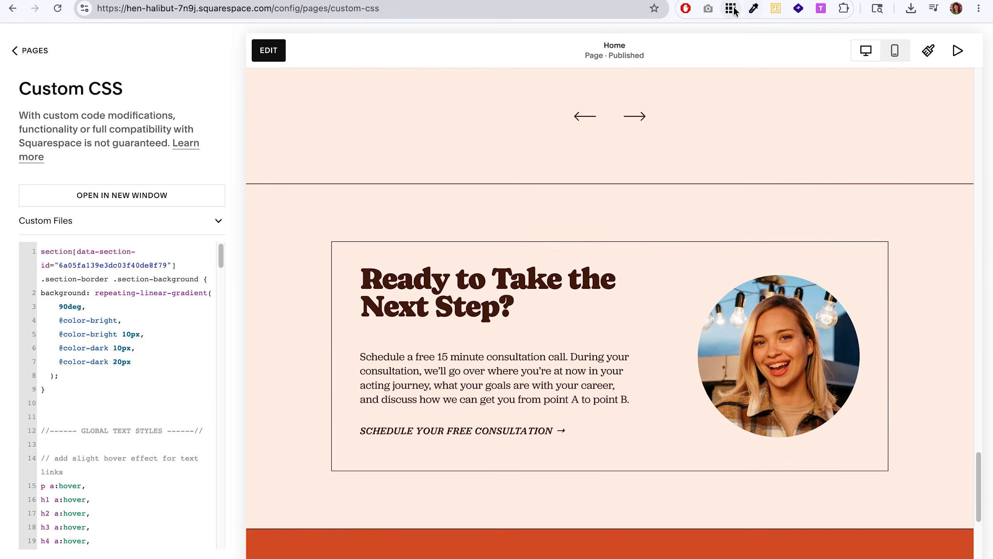
Extend the striped-gradient CSS rule to the "Ready to Take the Next Step?" section by adding its section ID with .section-border .section-background.
{"action": "left_click", "coordinate": [733, 10]}
{"action": "left_click", "coordinate": [376, 200]}
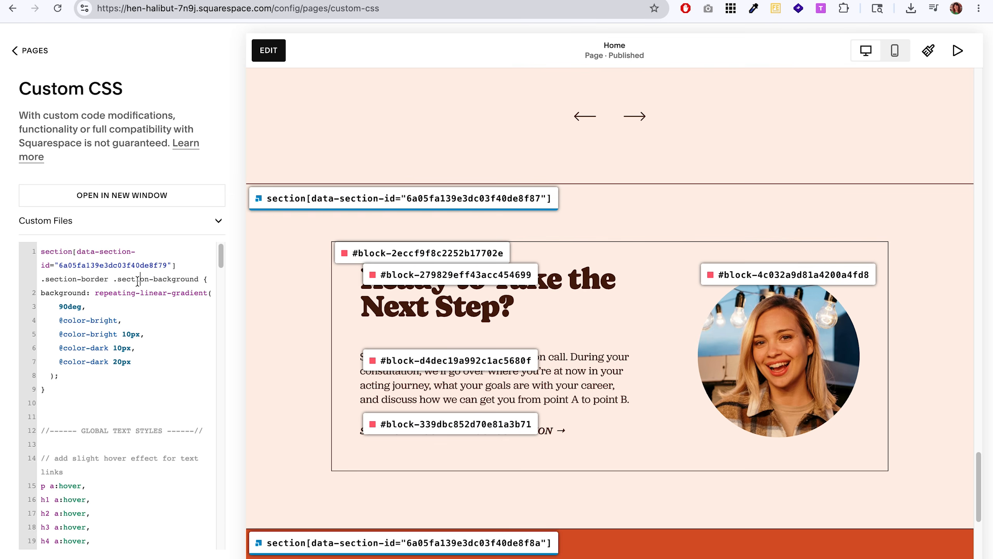
{"action": "type", "text": ","}
{"action": "type", "text": "section[data-section-id=\"6a05fa139e3dc03f40de8f87\"]"}
{"action": "key", "text": "Right"}
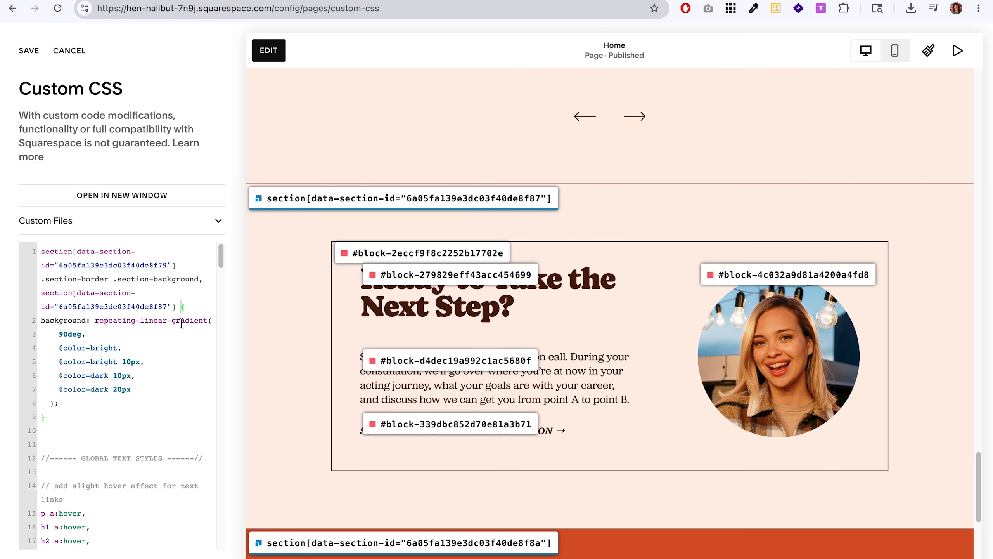
{"action": "type", "text": ".section-border .section-background"}
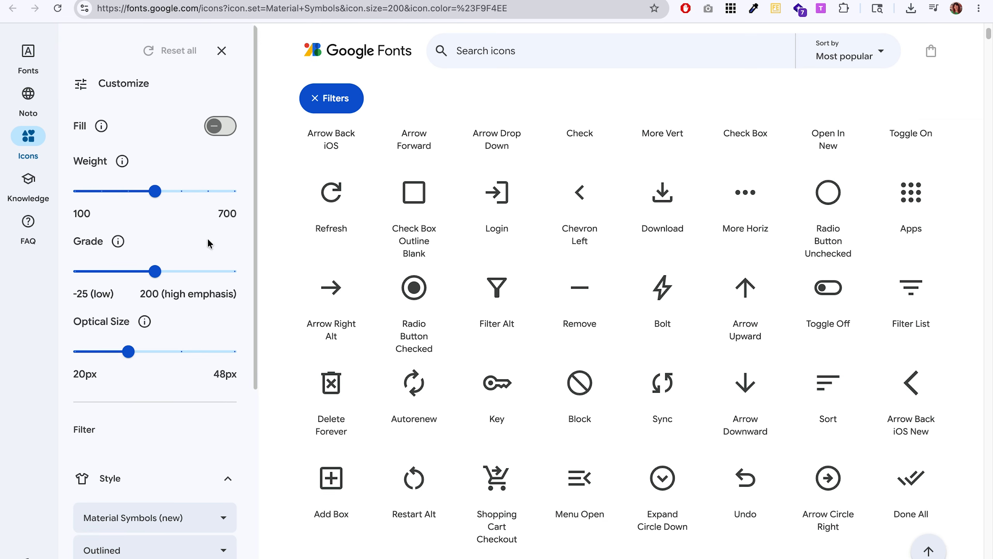
In Google Fonts Icons, download the Star icon as a PNG with weight 200, optical size 48px and color #FEF0E7.
{"action": "left_click_drag", "start_coordinate": [142, 194], "coordinate": [97, 194]}
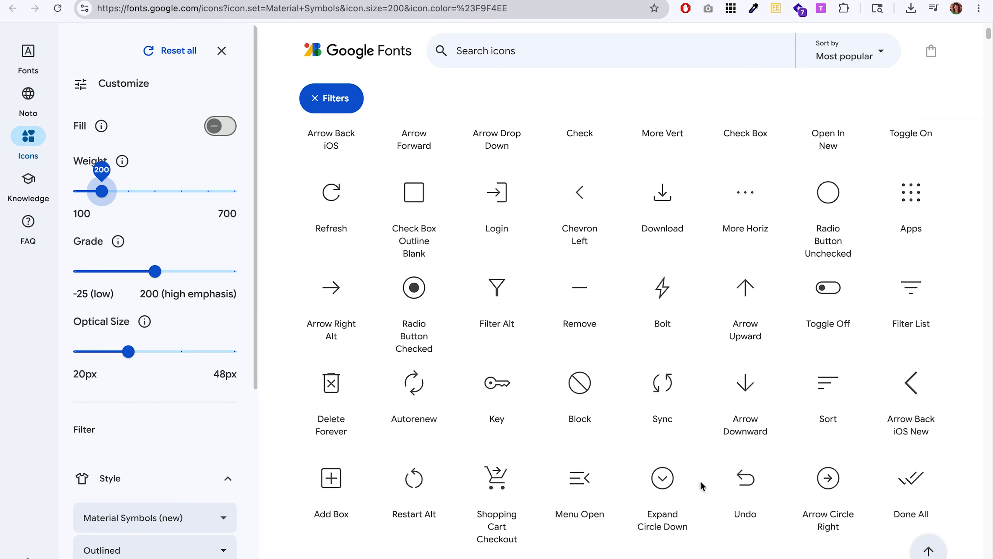
{"action": "scroll", "coordinate": [897, 448], "scroll_direction": "up", "scroll_amount": 5}
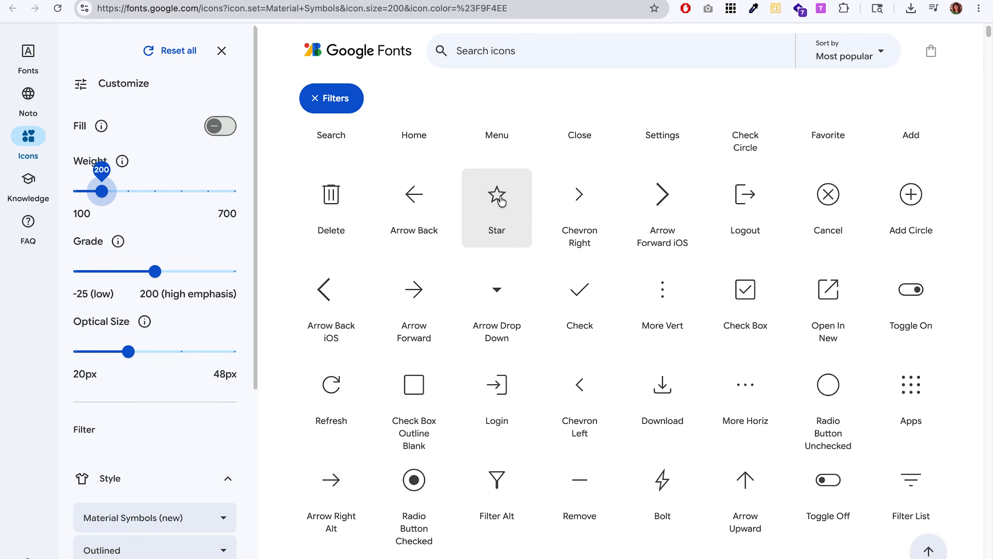
{"action": "left_click", "coordinate": [500, 203]}
{"action": "double_click", "coordinate": [942, 189]}
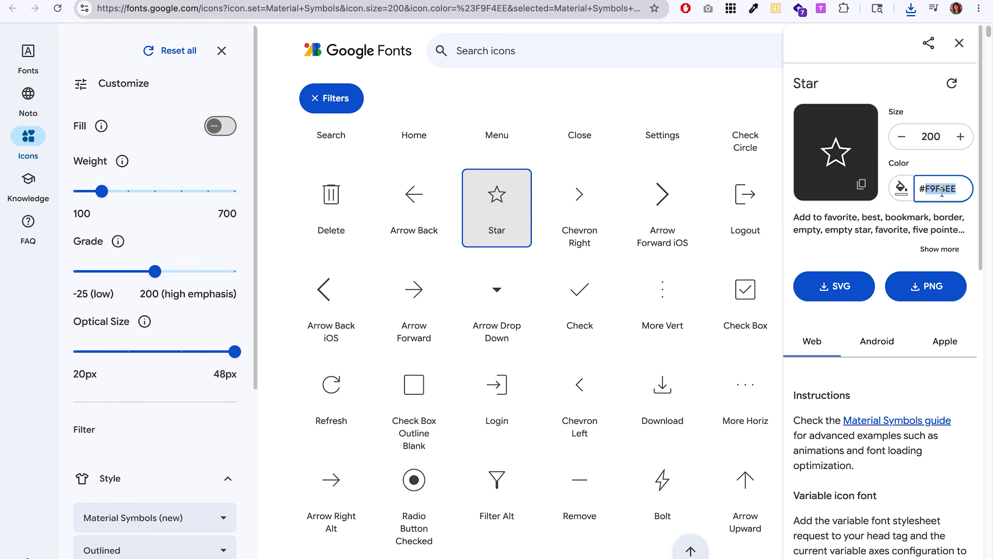
{"action": "left_click", "coordinate": [927, 285]}
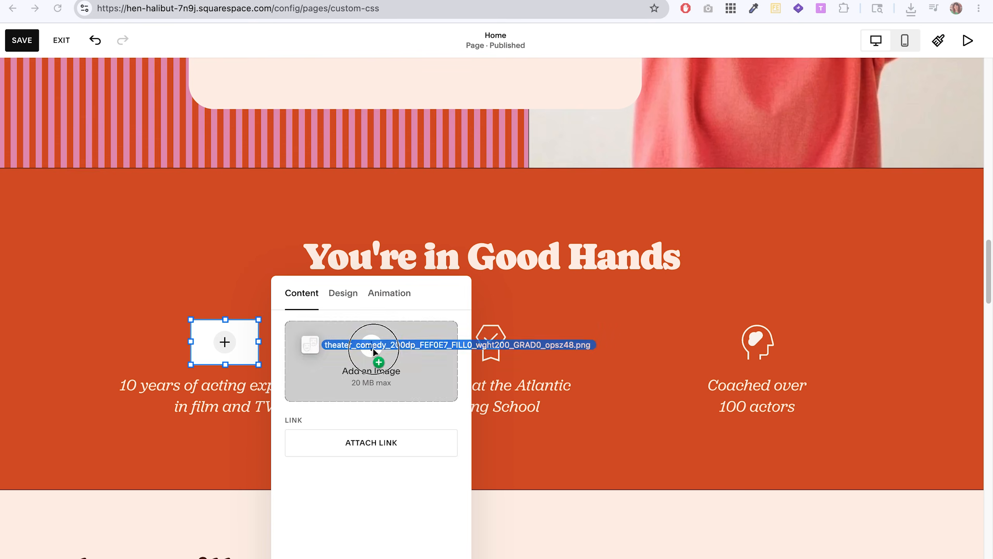
Under "You're in Good Hands", replace the first icon with the theater-comedy PNG and the "Coached over 100 actors" icon with the star PNG.
{"action": "left_click_drag", "start_coordinate": [381, 340], "coordinate": [372, 350]}
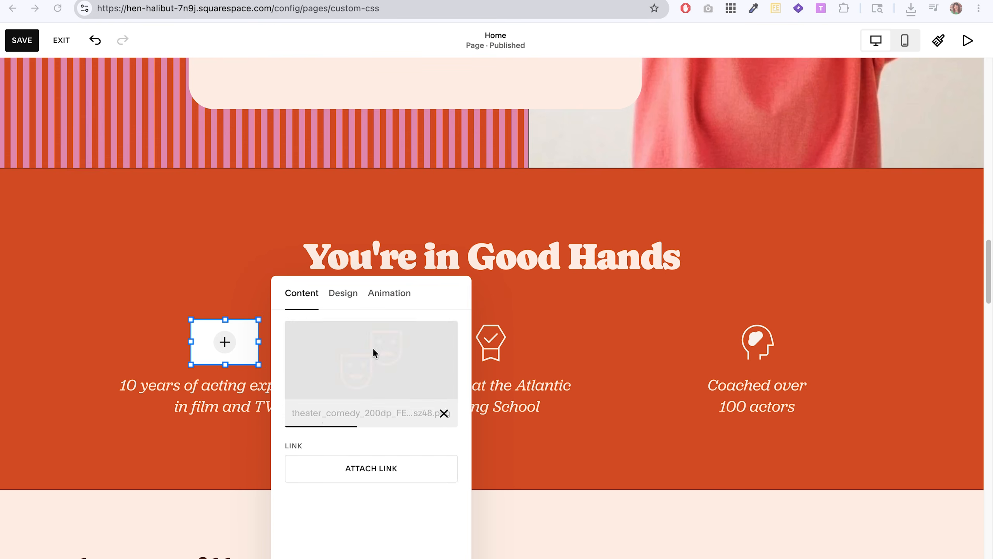
{"action": "left_click", "coordinate": [750, 340]}
{"action": "left_click", "coordinate": [738, 294]}
{"action": "left_click", "coordinate": [950, 450]}
{"action": "left_click_drag", "start_coordinate": [613, 332], "coordinate": [874, 355]}
{"action": "left_click", "coordinate": [643, 438]}
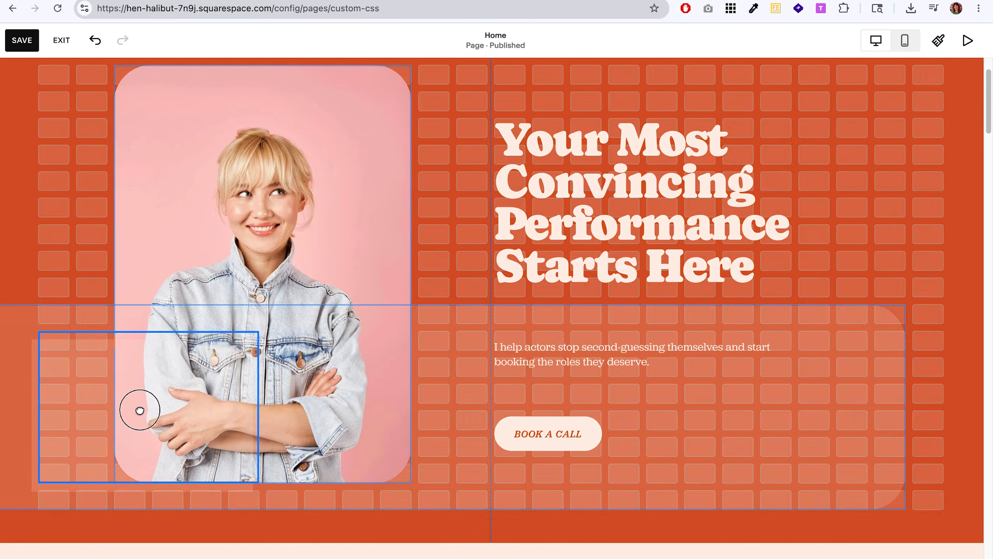
Place a translucent shape at the lower left of the hero section and set its corner radius to 50.
{"action": "left_click", "coordinate": [138, 408]}
{"action": "left_click", "coordinate": [51, 306]}
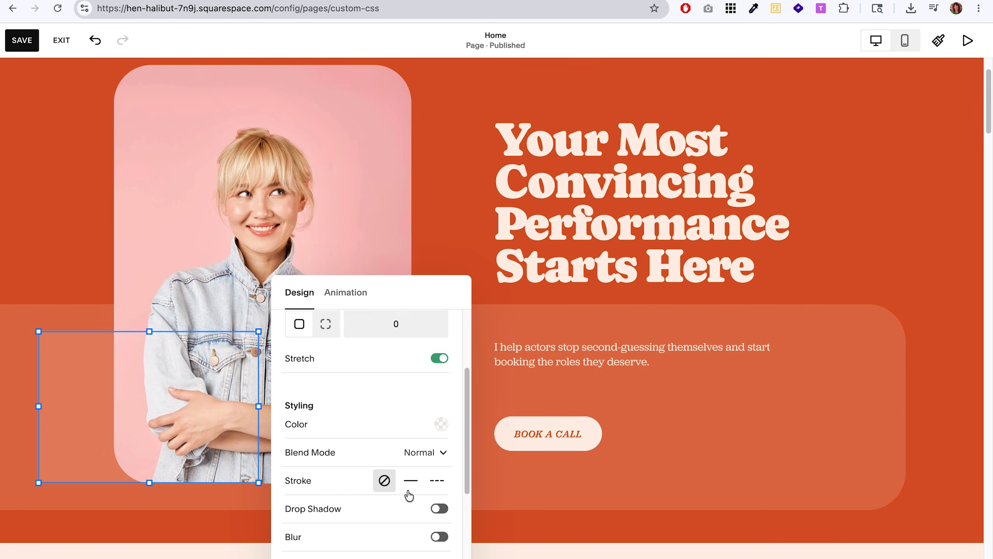
{"action": "left_click", "coordinate": [776, 488]}
Duplicate the rounded shape three times and line the copies up in a row across the hero's translucent band.
{"action": "left_click", "coordinate": [158, 308]}
{"action": "left_click_drag", "start_coordinate": [166, 430], "coordinate": [372, 403]}
{"action": "left_click", "coordinate": [388, 307]}
{"action": "left_click_drag", "start_coordinate": [474, 457], "coordinate": [661, 428]}
{"action": "left_click", "coordinate": [617, 307]}
{"action": "left_click_drag", "start_coordinate": [684, 452], "coordinate": [862, 422]}
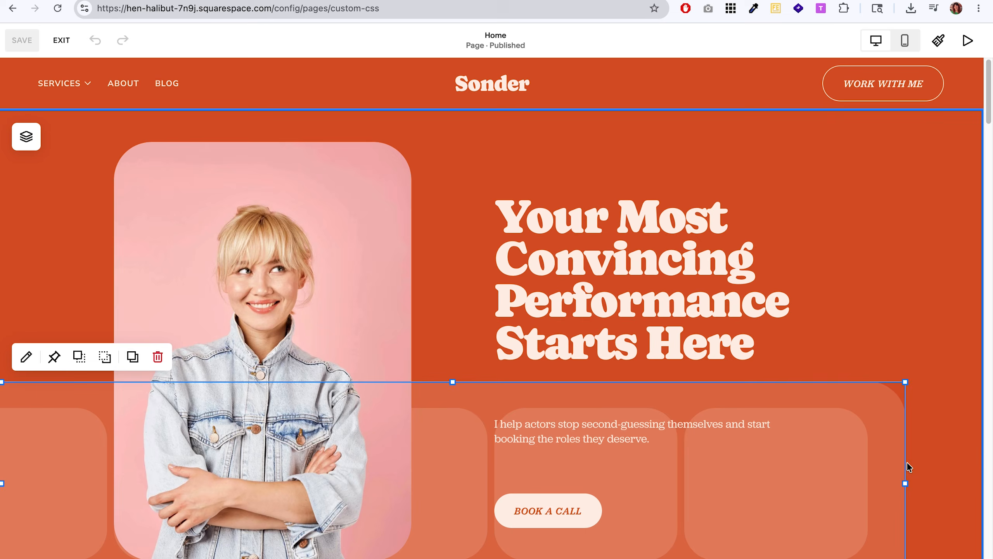
Extend the hero's translucent band to the section's right edge, then save the page and leave editing.
{"action": "left_click_drag", "start_coordinate": [907, 481], "coordinate": [978, 485]}
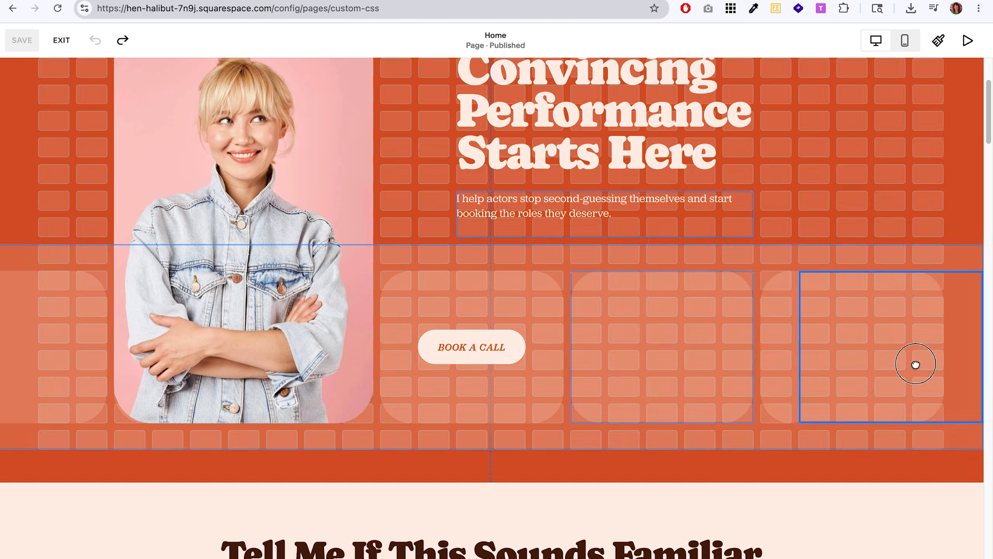
{"action": "left_click", "coordinate": [913, 363]}
{"action": "left_click_drag", "start_coordinate": [913, 364], "coordinate": [936, 346]}
{"action": "key", "text": "Escape"}
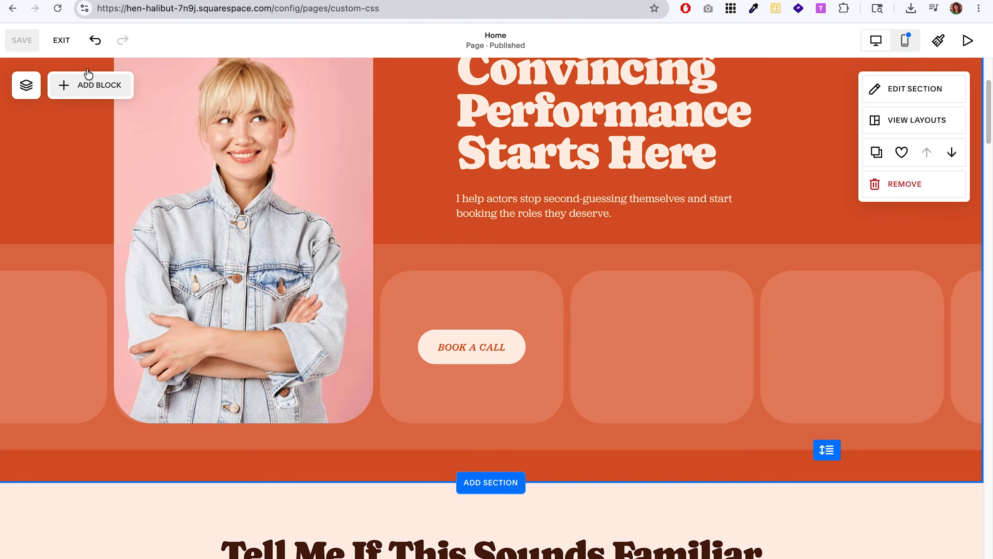
{"action": "left_click", "coordinate": [61, 40]}
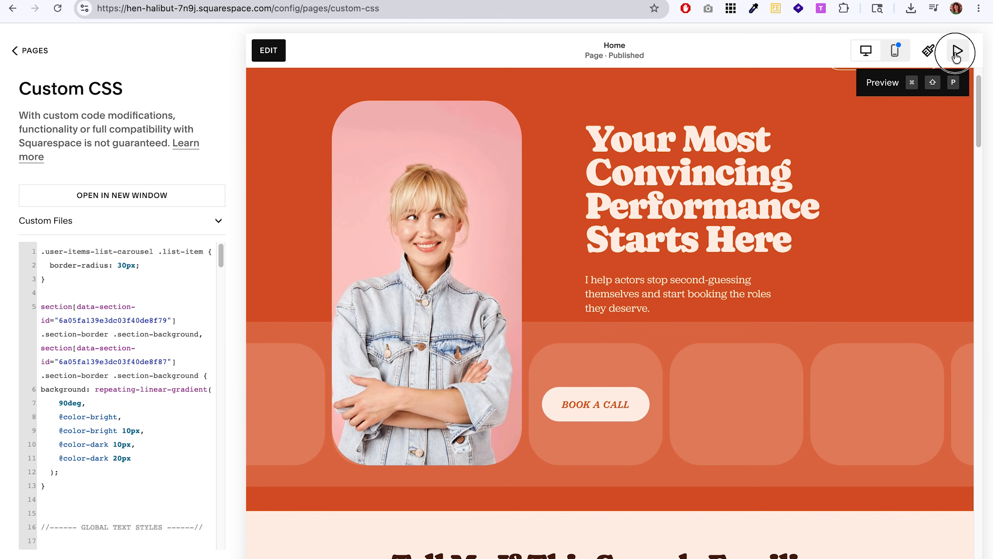
Preview the home page full screen to check the redesigned hero section, then close the preview.
{"action": "left_click", "coordinate": [956, 51]}
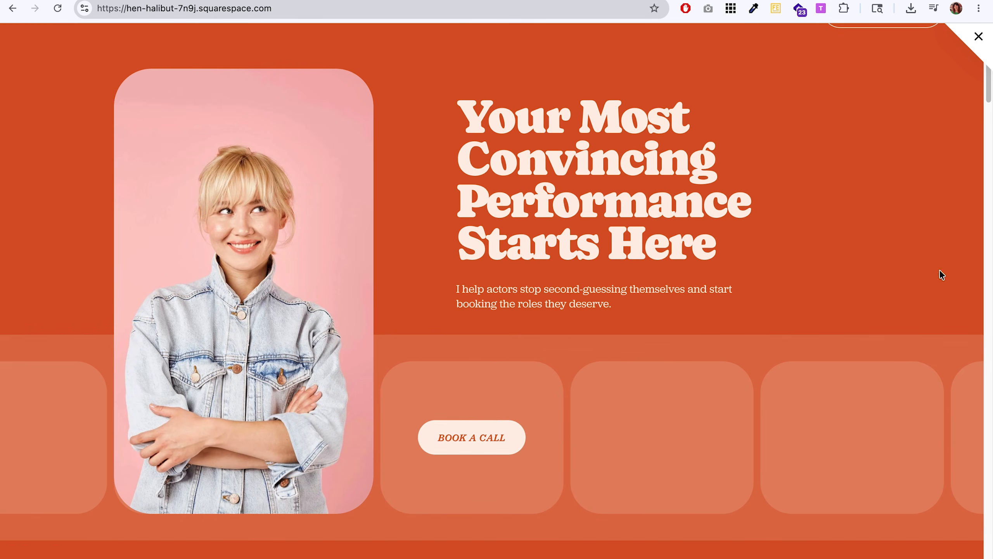
{"action": "scroll", "coordinate": [866, 281], "scroll_direction": "up", "scroll_amount": 2}
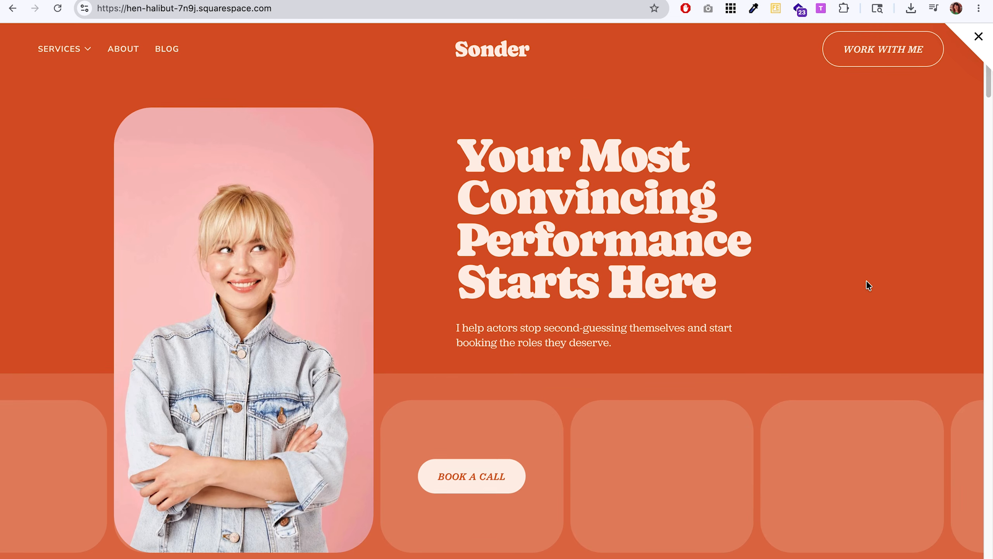
{"action": "key", "text": "Escape"}
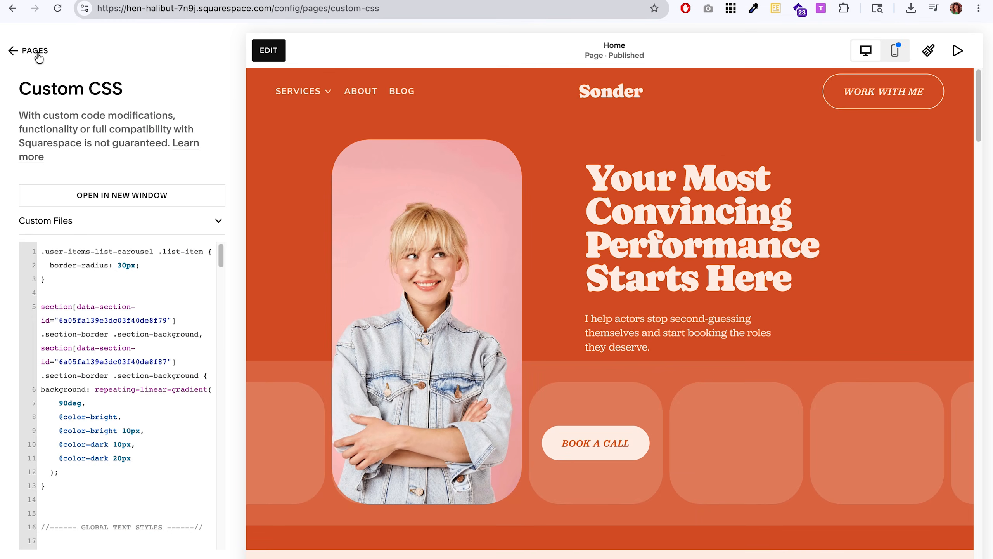
Return to the site's page list and examine the unlinked pages in the admin, legal and archive/backup folders.
{"action": "left_click", "coordinate": [38, 57]}
{"action": "scroll", "coordinate": [153, 297], "scroll_direction": "down", "scroll_amount": 5}
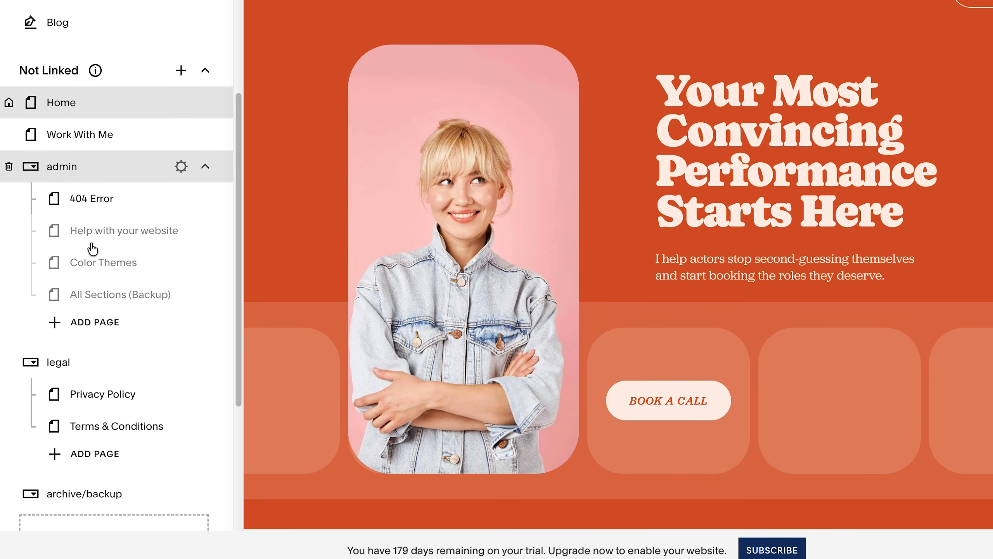
{"action": "scroll", "coordinate": [93, 248], "scroll_direction": "down", "scroll_amount": 3}
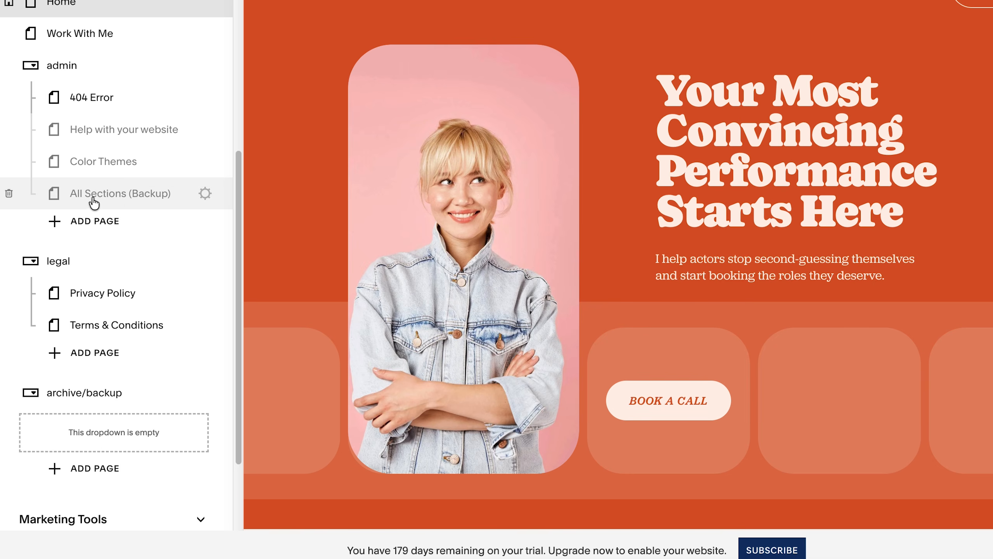
Open the All Sections (Backup) page for editing, save its Start Your Healing Journey hero section to this site, and leave editing.
{"action": "left_click", "coordinate": [117, 202]}
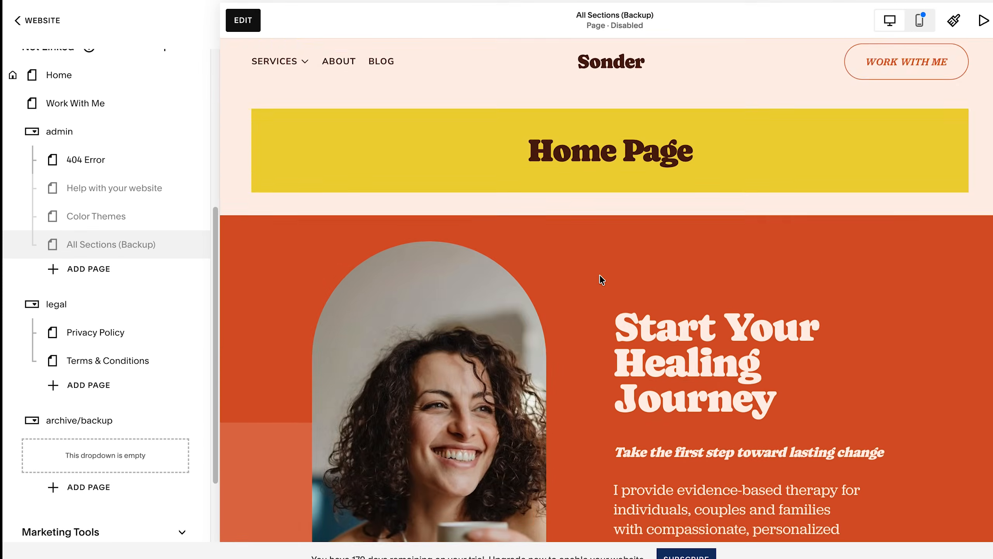
{"action": "scroll", "coordinate": [599, 274], "scroll_direction": "down", "scroll_amount": 5}
{"action": "scroll", "coordinate": [522, 256], "scroll_direction": "up", "scroll_amount": 2}
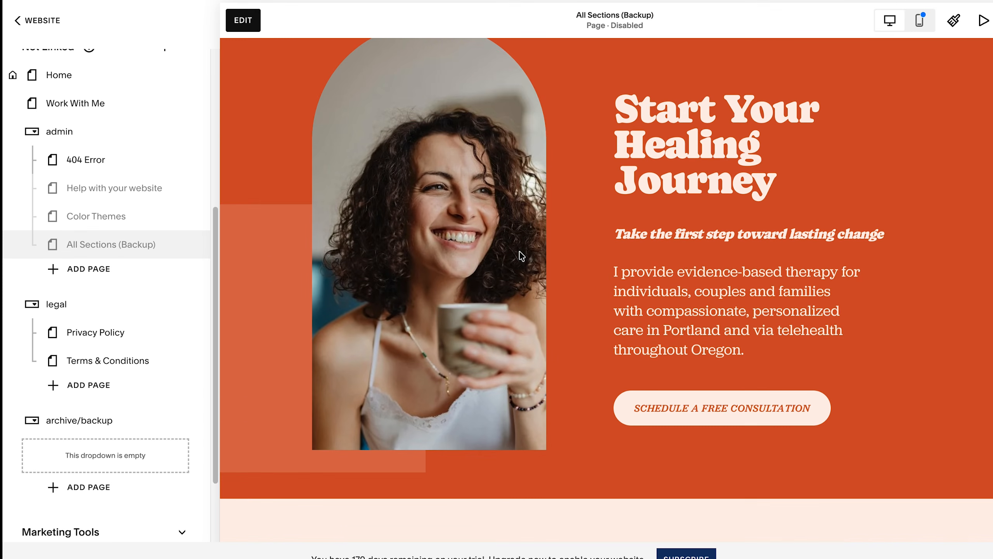
{"action": "left_click", "coordinate": [256, 25]}
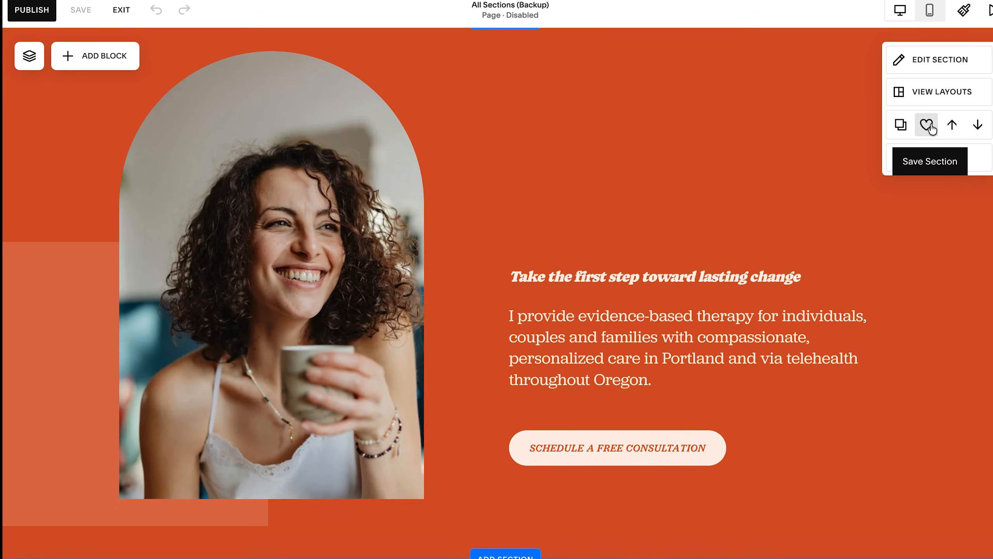
{"action": "left_click", "coordinate": [927, 125]}
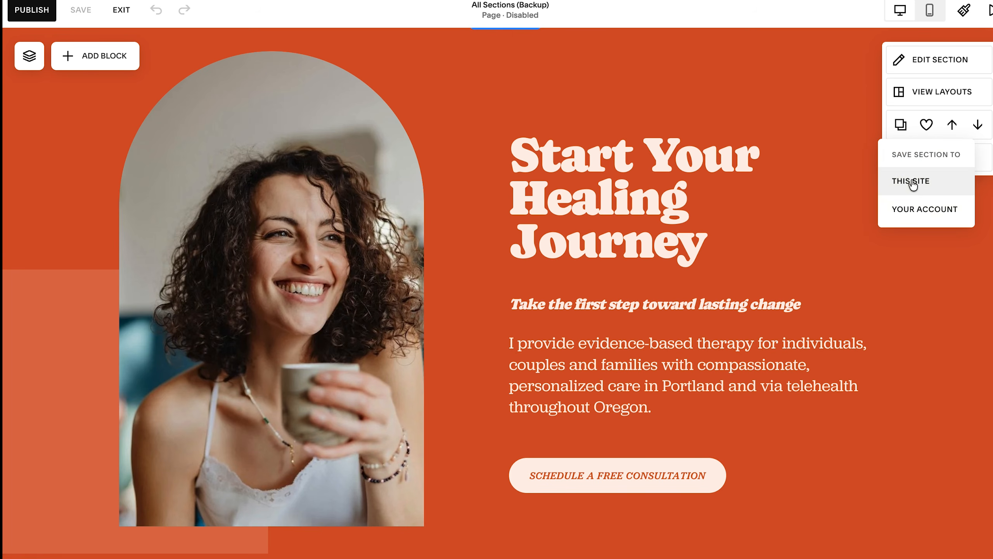
{"action": "left_click", "coordinate": [121, 10]}
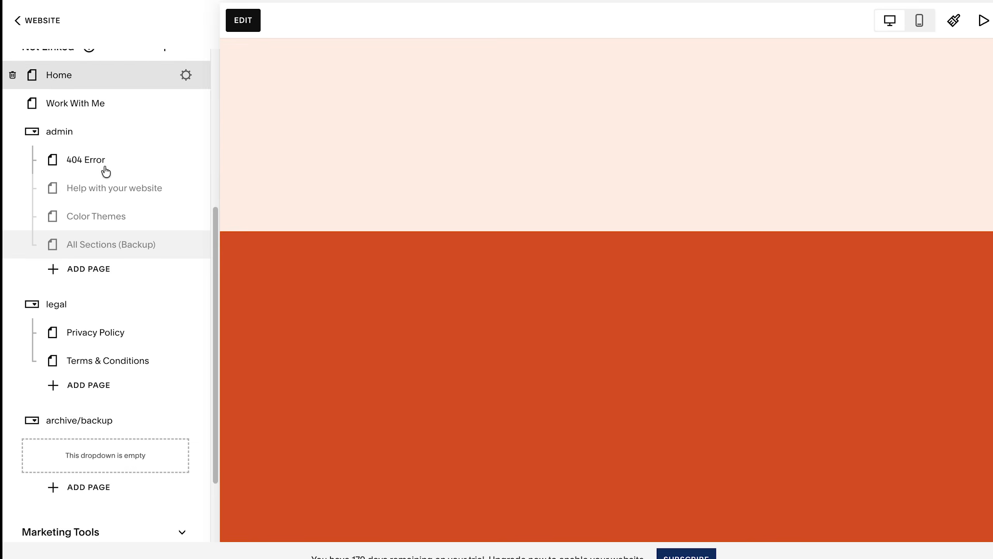
Open the Home page for editing and insert the saved Start Your Healing Journey section above the current hero.
{"action": "scroll", "coordinate": [133, 172], "scroll_direction": "up", "scroll_amount": 3}
{"action": "left_click", "coordinate": [84, 175]}
{"action": "left_click", "coordinate": [243, 20]}
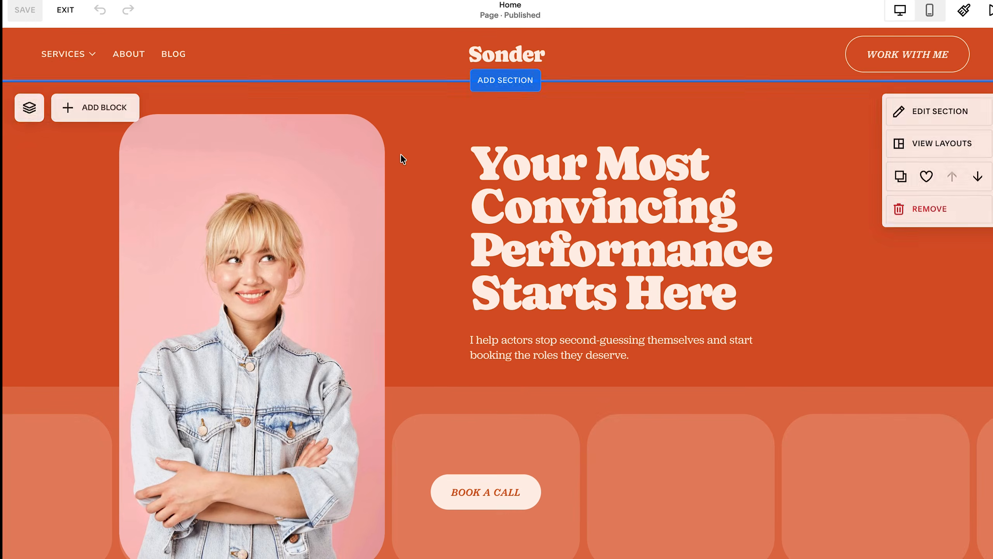
{"action": "left_click", "coordinate": [489, 82]}
{"action": "left_click", "coordinate": [104, 146]}
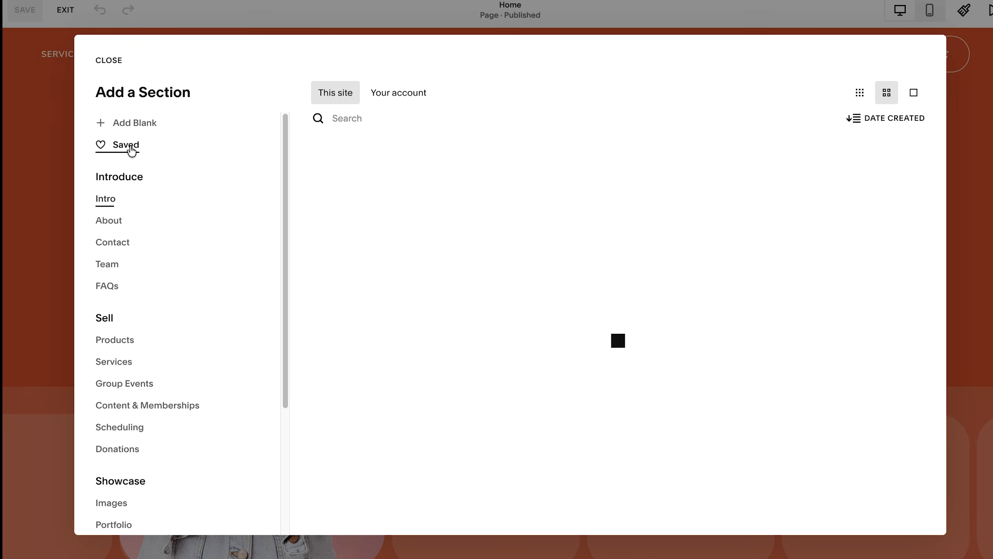
{"action": "left_click", "coordinate": [446, 240]}
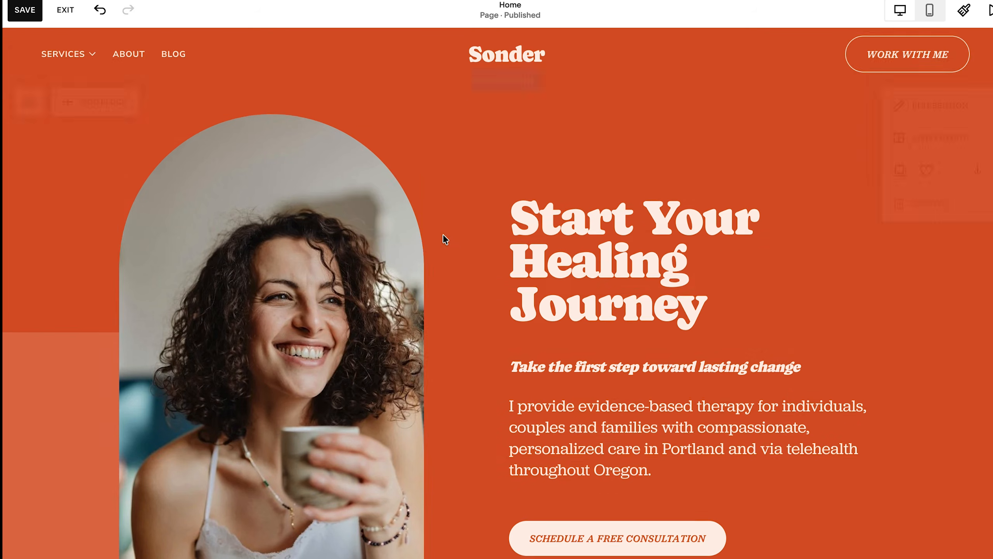
Replace the arched hero photo with the library image of the blonde woman in a denim jacket on a pink background.
{"action": "left_click", "coordinate": [147, 85]}
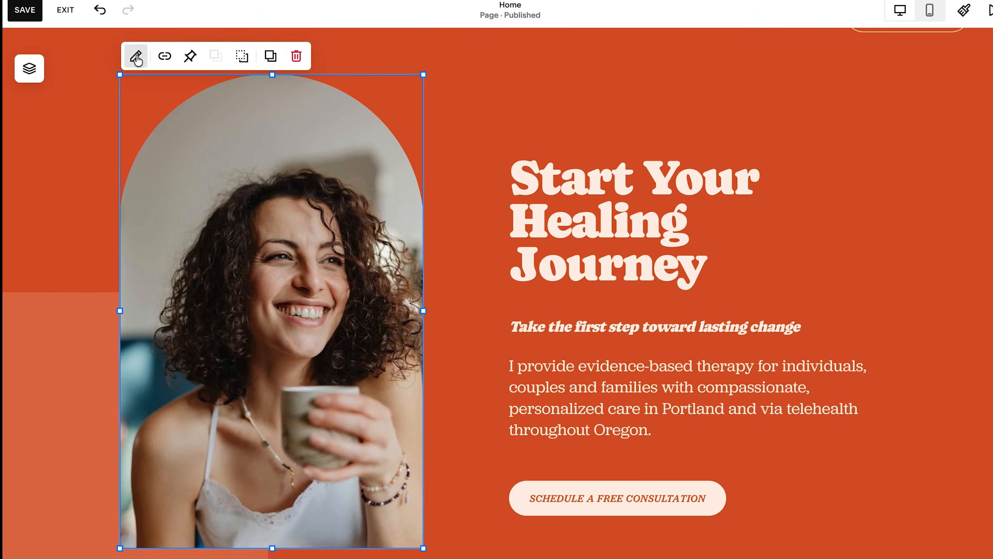
{"action": "left_click", "coordinate": [136, 57]}
{"action": "left_click", "coordinate": [479, 101]}
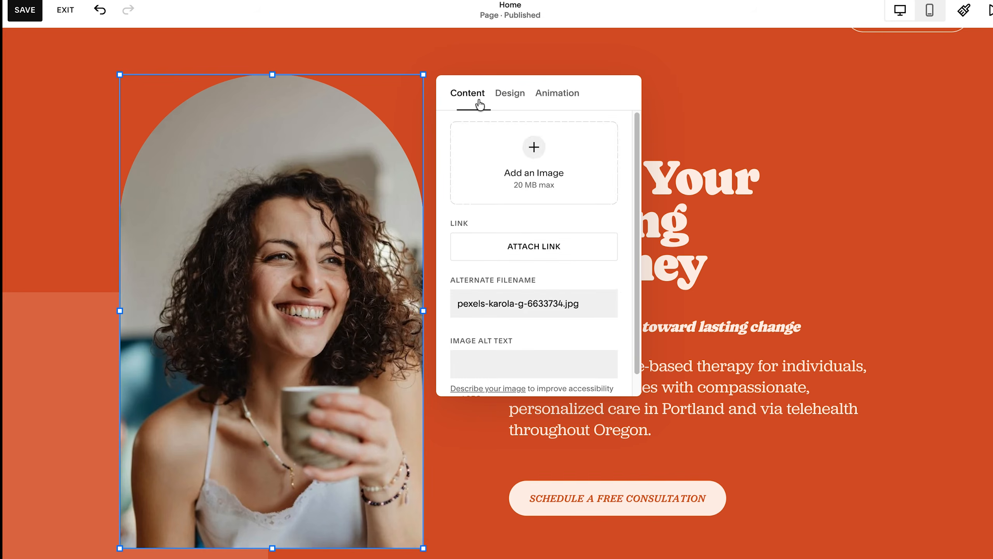
{"action": "left_click", "coordinate": [602, 252]}
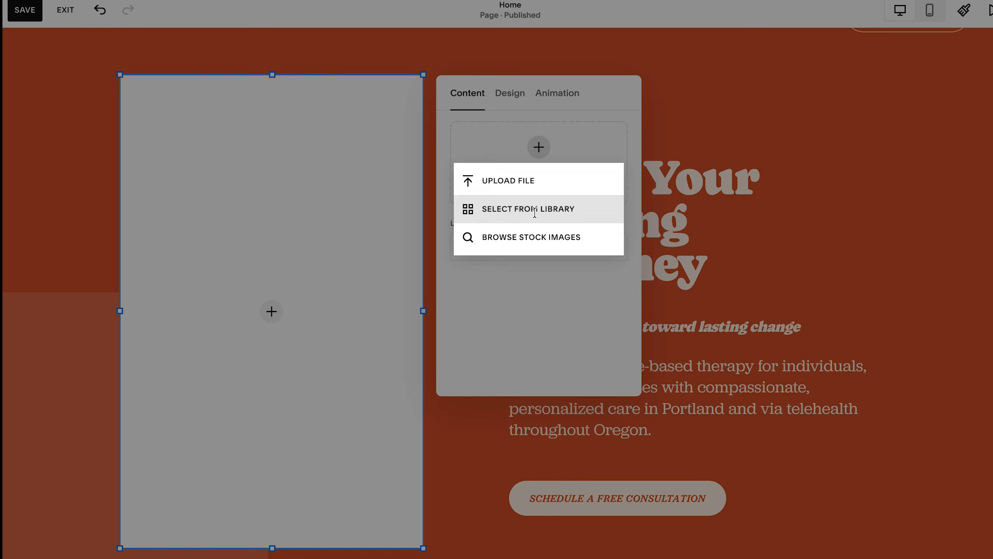
{"action": "left_click", "coordinate": [535, 210]}
{"action": "scroll", "coordinate": [340, 408], "scroll_direction": "down", "scroll_amount": 3}
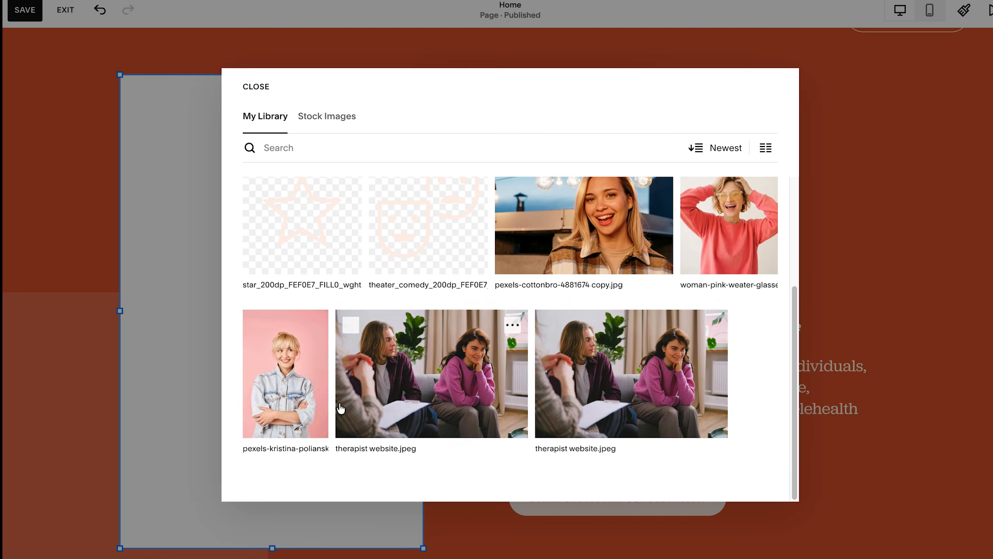
{"action": "left_click", "coordinate": [279, 378]}
{"action": "left_click", "coordinate": [766, 483]}
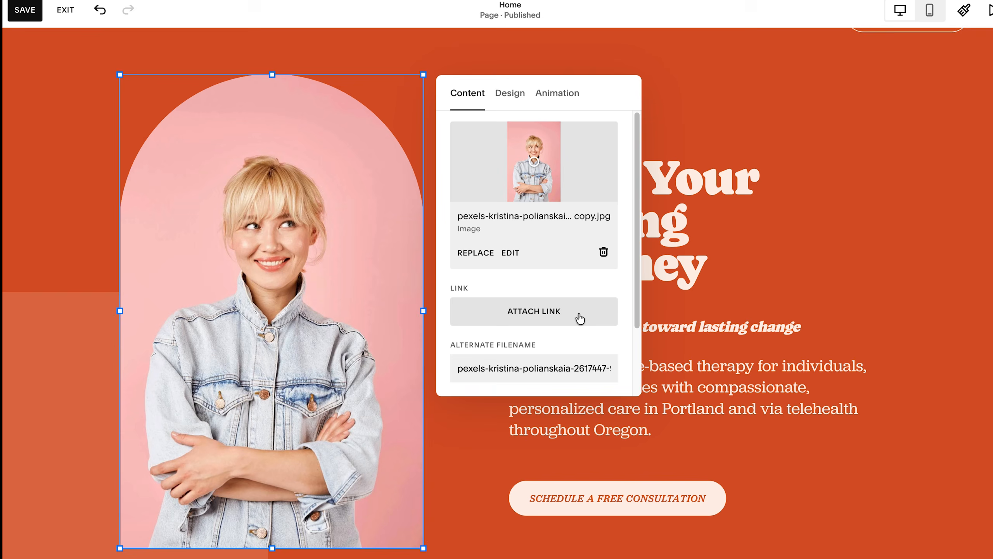
Select all of the old hero's "Your Most Convincing Performance Starts Here" headline and return to the newly inserted hero section.
{"action": "left_click", "coordinate": [856, 257]}
{"action": "scroll", "coordinate": [662, 277], "scroll_direction": "down", "scroll_amount": 6}
{"action": "double_click", "coordinate": [561, 333]}
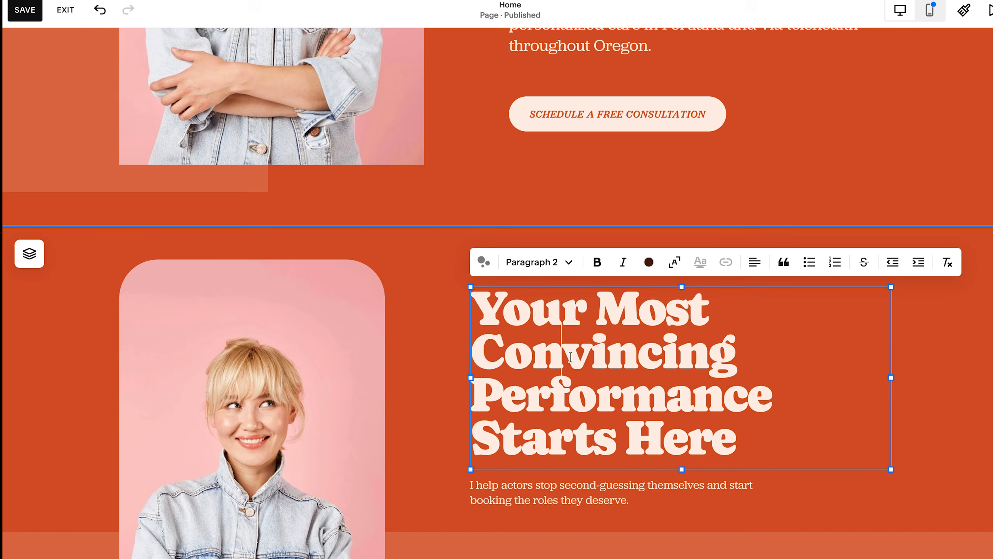
{"action": "key", "text": "super+a"}
{"action": "scroll", "coordinate": [567, 313], "scroll_direction": "up", "scroll_amount": 5}
{"action": "left_click", "coordinate": [597, 87]}
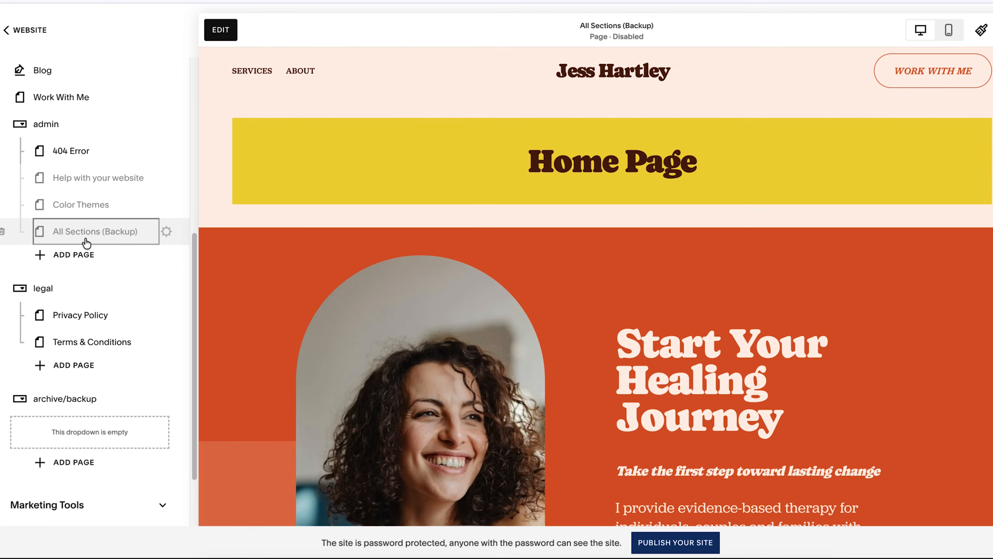
Examine the home and service page section designs kept on the All Sections (Backup) page.
{"action": "scroll", "coordinate": [622, 293], "scroll_direction": "down", "scroll_amount": 20}
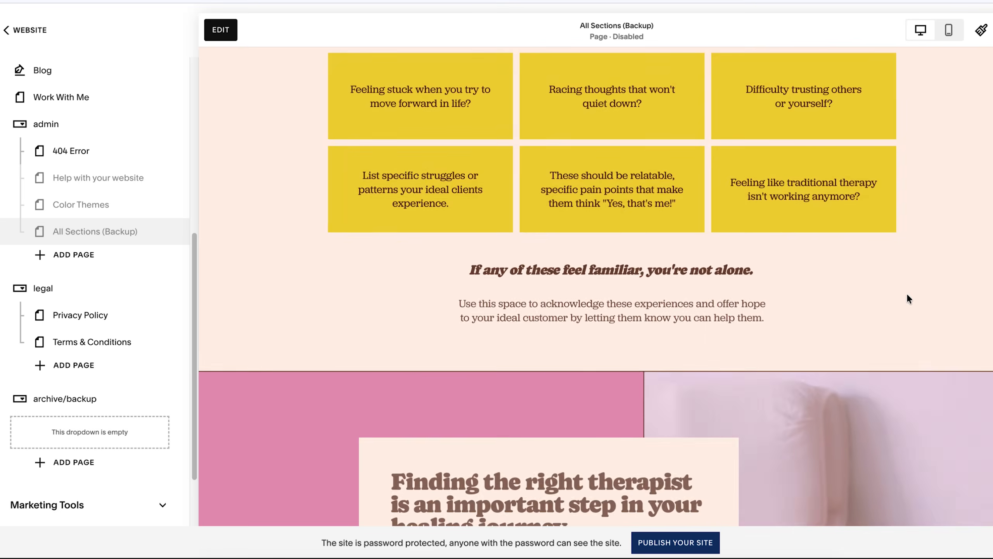
{"action": "scroll", "coordinate": [933, 311], "scroll_direction": "down", "scroll_amount": 20}
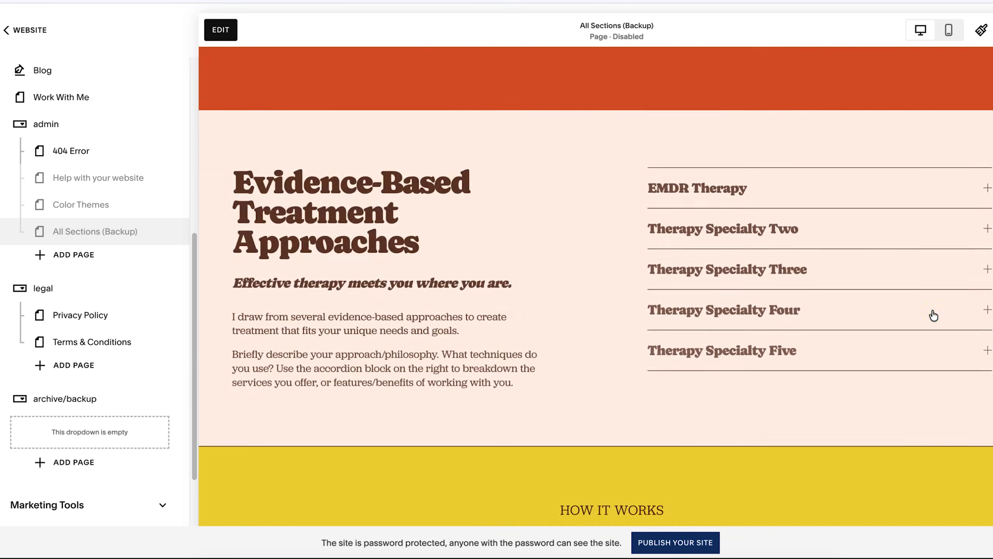
{"action": "scroll", "coordinate": [934, 315], "scroll_direction": "down", "scroll_amount": 20}
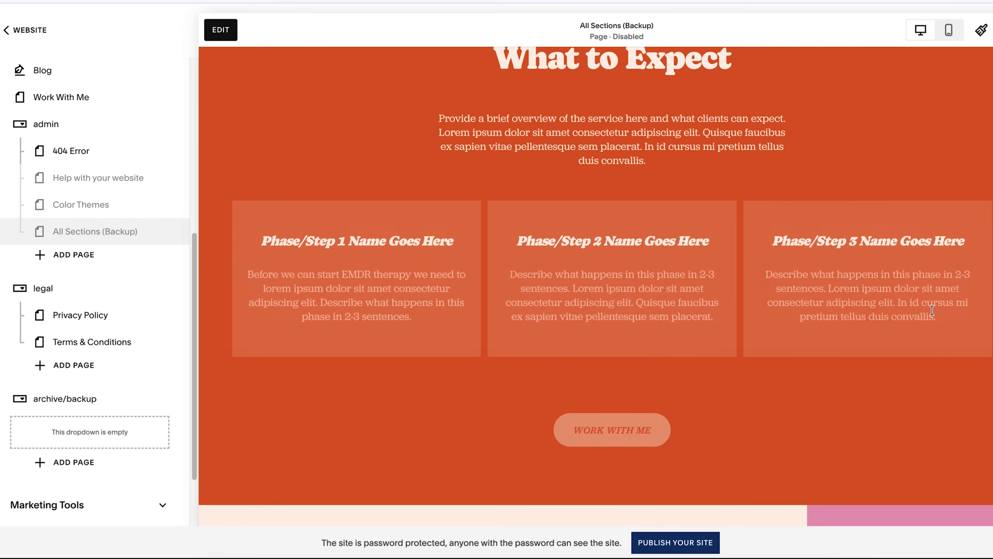
{"action": "scroll", "coordinate": [933, 312], "scroll_direction": "down", "scroll_amount": 20}
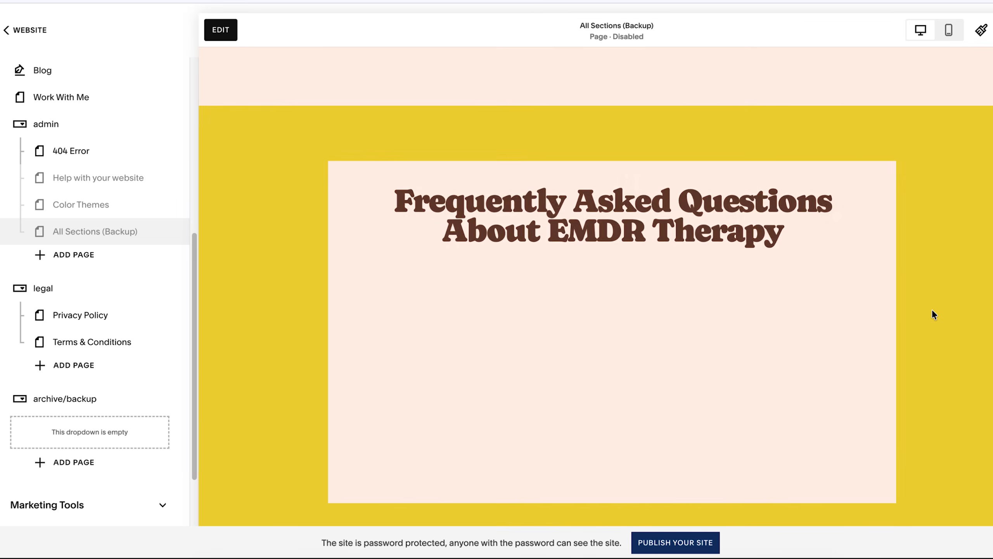
{"action": "scroll", "coordinate": [932, 309], "scroll_direction": "down", "scroll_amount": 10}
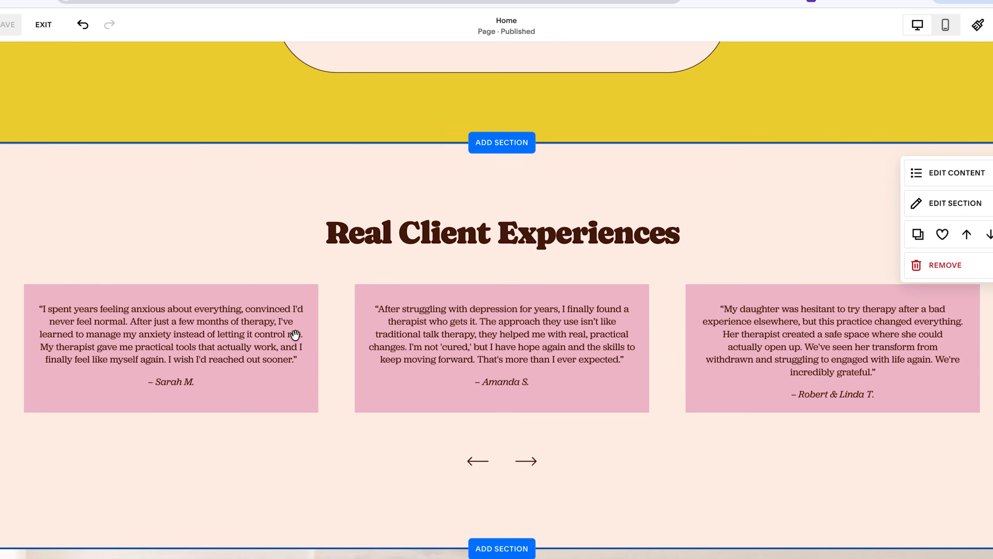
{"action": "scroll", "coordinate": [689, 355], "scroll_direction": "down", "scroll_amount": 2}
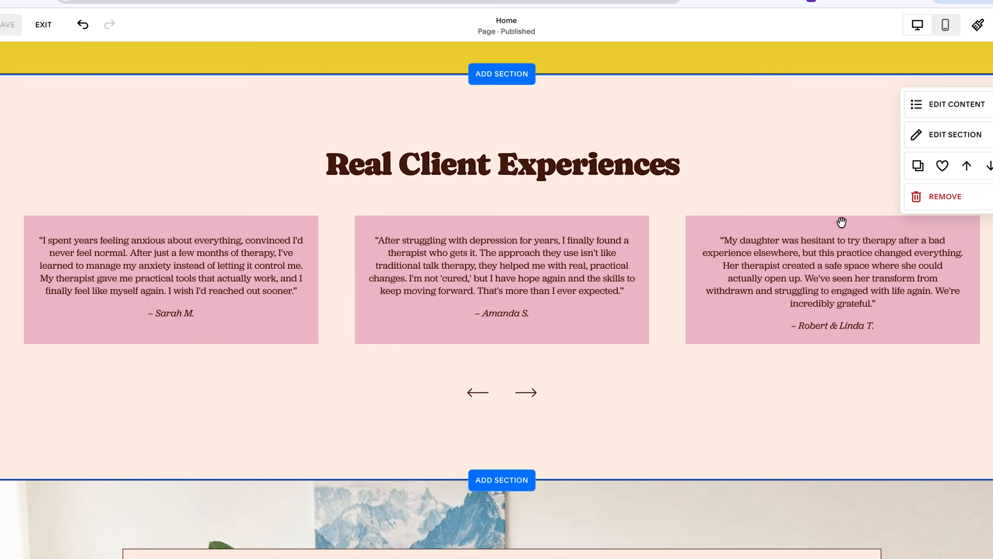
Examine the Real Client Experiences section's content items and the first testimonial's description, then close the settings.
{"action": "left_click", "coordinate": [951, 106]}
{"action": "left_click", "coordinate": [905, 142]}
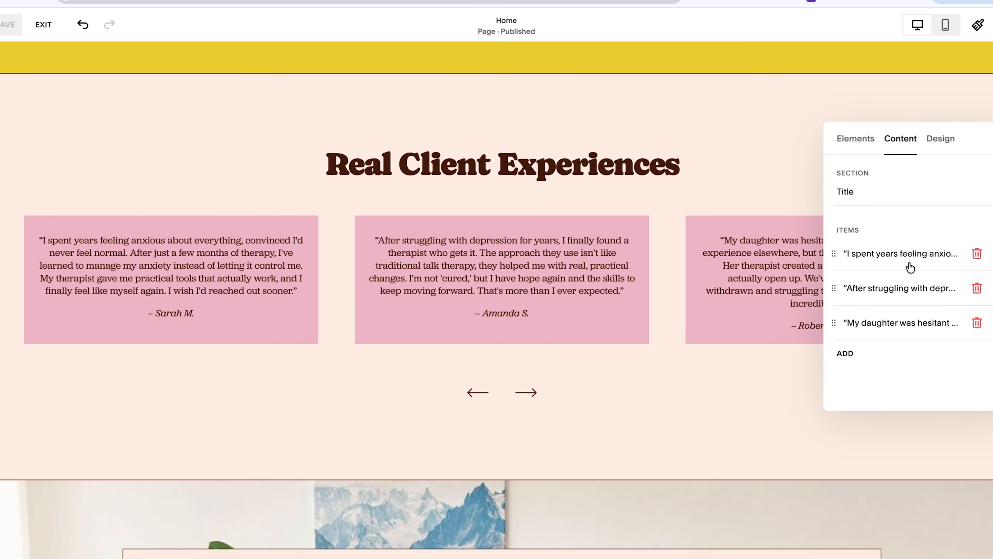
{"action": "left_click", "coordinate": [919, 259]}
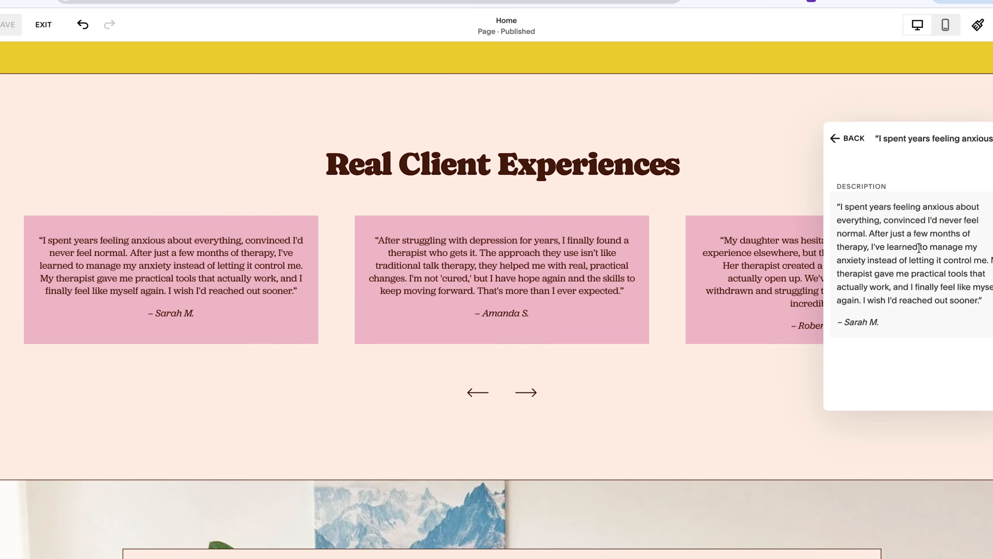
{"action": "left_click", "coordinate": [854, 138]}
{"action": "left_click", "coordinate": [495, 412]}
Test moving through the testimonial carousel with its navigation arrows and by swiping the cards.
{"action": "left_click", "coordinate": [526, 393]}
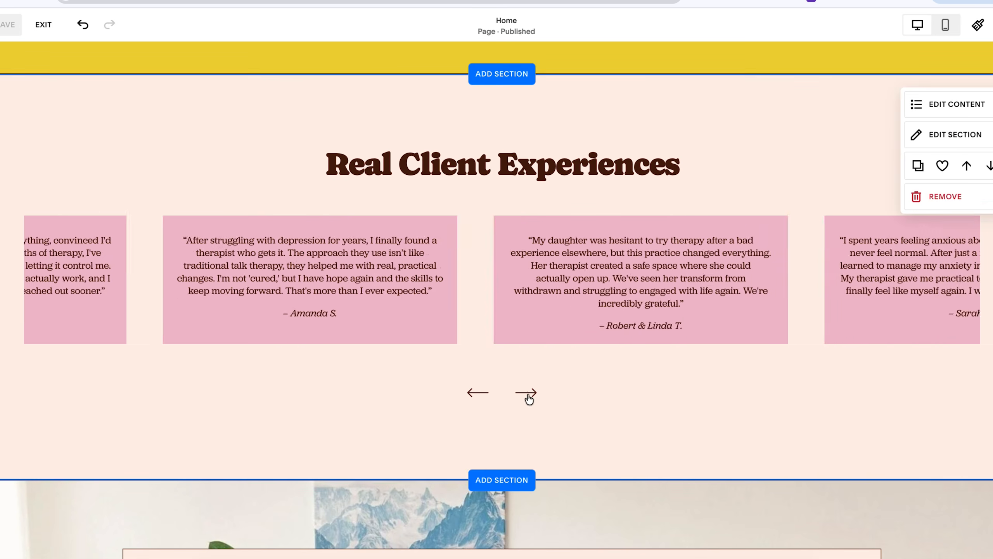
{"action": "left_click", "coordinate": [528, 394]}
{"action": "left_click", "coordinate": [526, 393]}
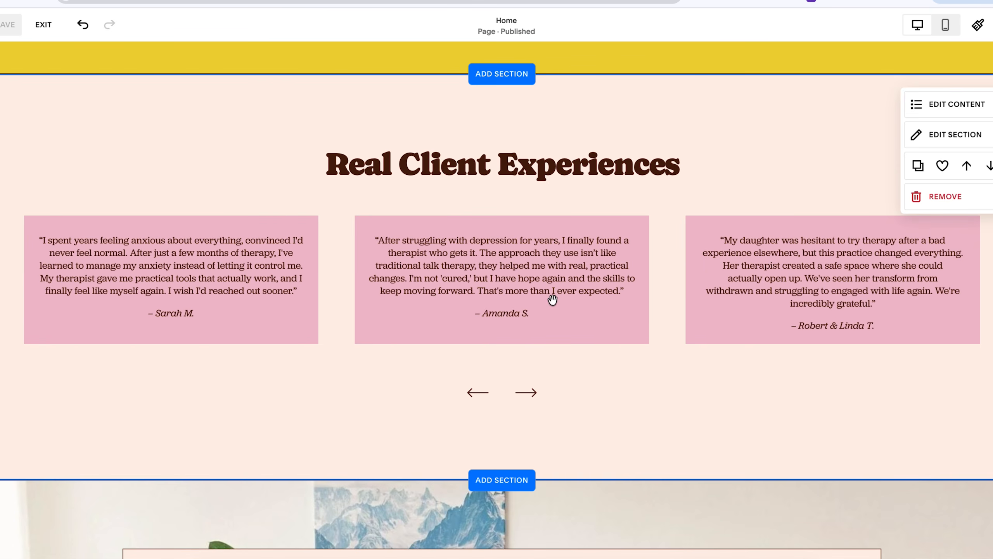
{"action": "left_click_drag", "start_coordinate": [553, 300], "coordinate": [468, 316]}
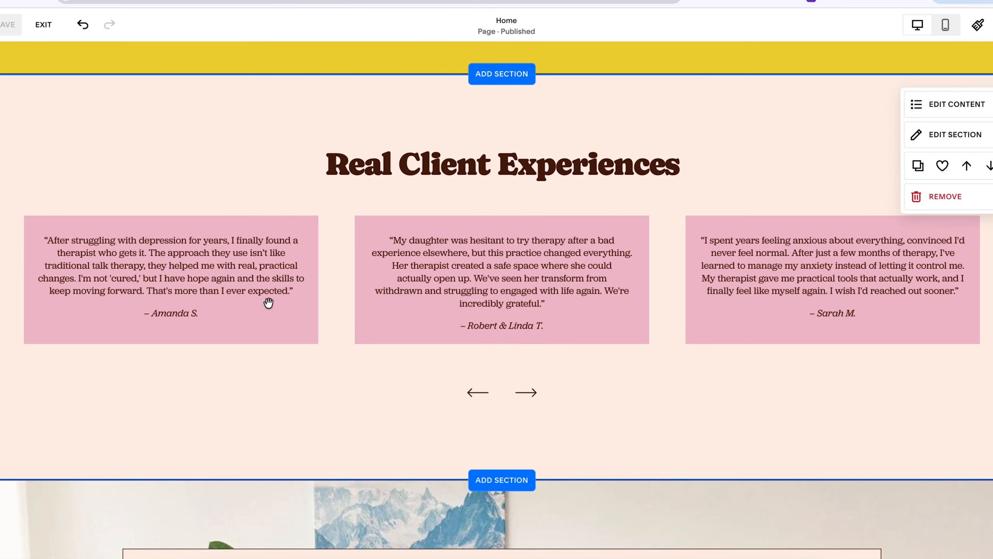
{"action": "left_click_drag", "start_coordinate": [267, 267], "coordinate": [357, 287]}
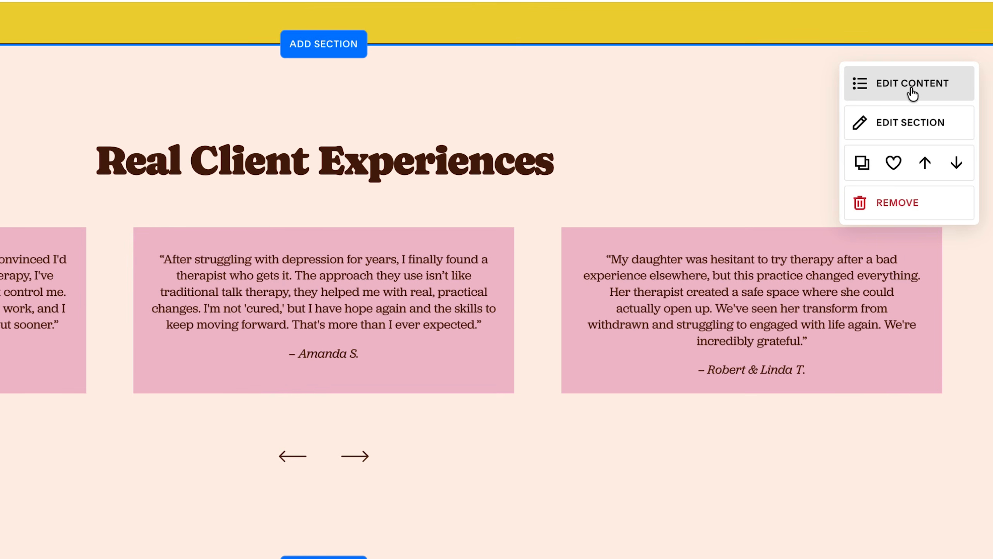
Review the testimonial section's element options, first testimonial text, and carousel design and style settings.
{"action": "left_click", "coordinate": [909, 84]}
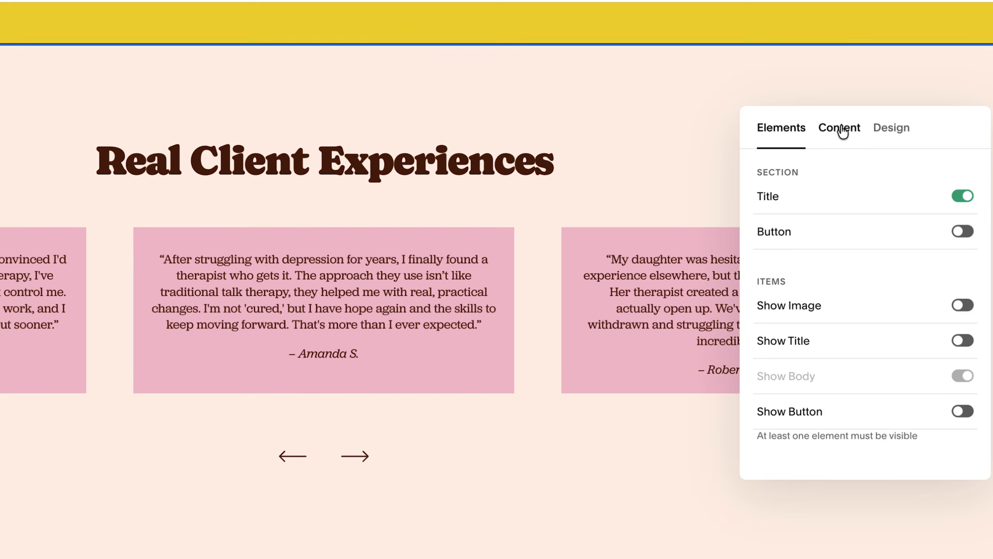
{"action": "left_click", "coordinate": [843, 130]}
{"action": "left_click", "coordinate": [862, 291]}
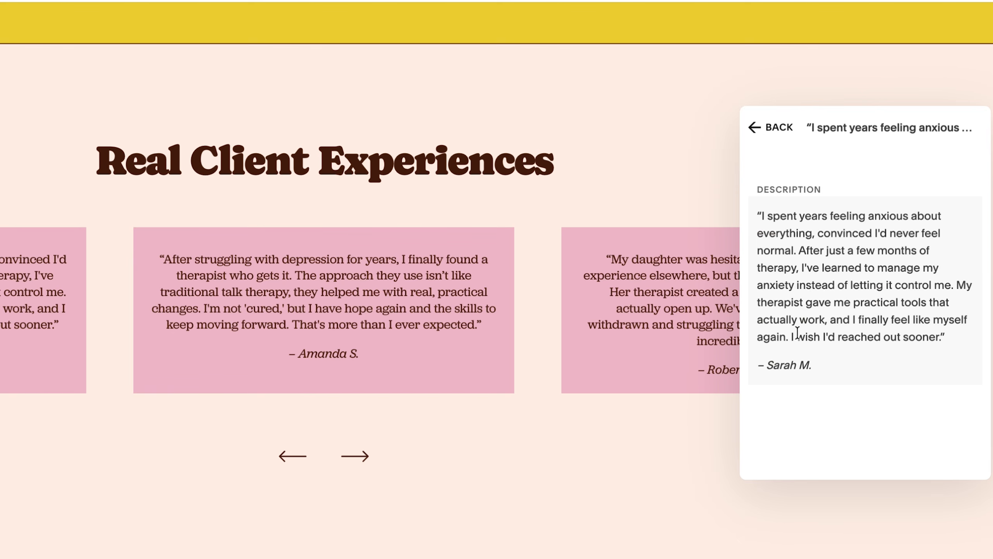
{"action": "left_click", "coordinate": [772, 127]}
{"action": "left_click", "coordinate": [896, 131]}
{"action": "scroll", "coordinate": [829, 391], "scroll_direction": "down", "scroll_amount": 2}
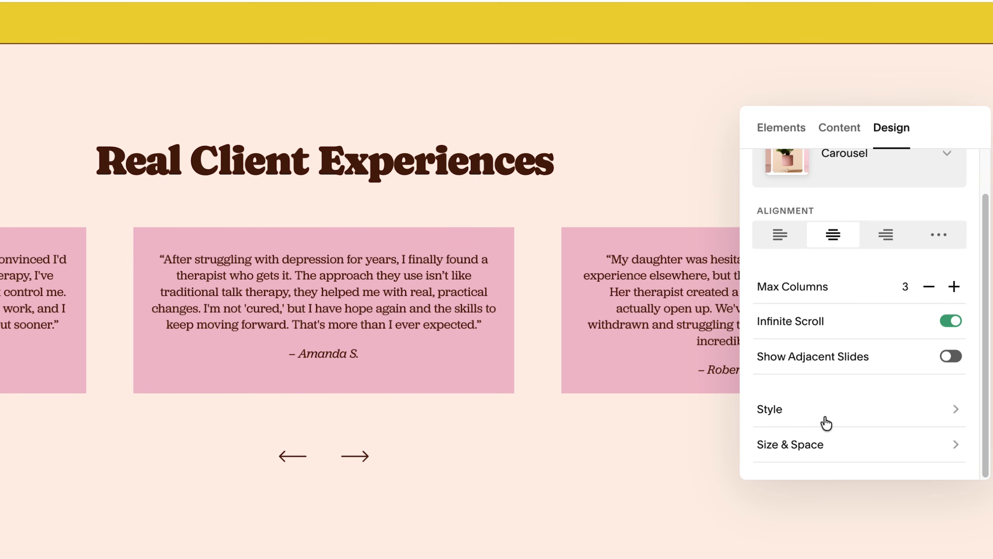
{"action": "left_click", "coordinate": [823, 414]}
{"action": "scroll", "coordinate": [876, 372], "scroll_direction": "down", "scroll_amount": 6}
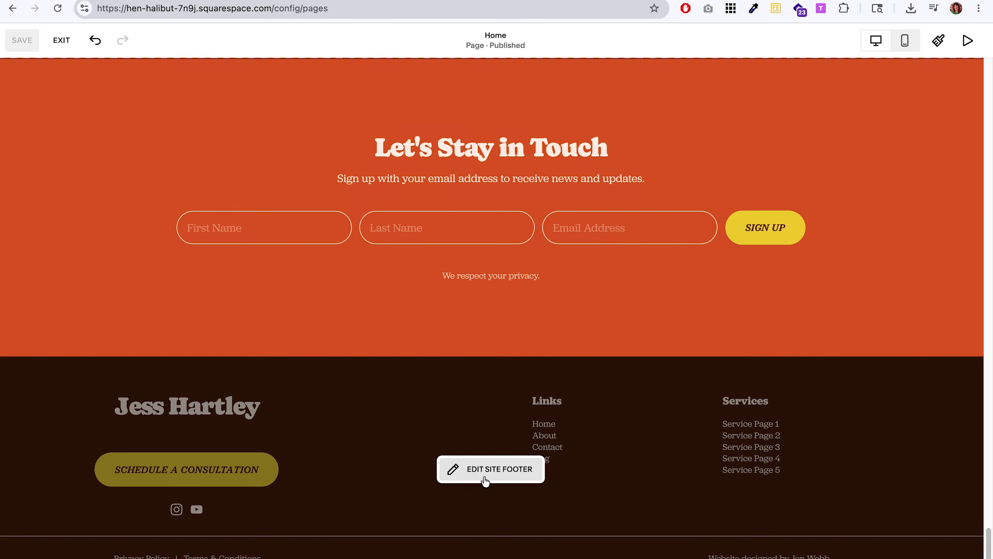
Open the site footer for editing, delete the Services links block, and move the Links block into its place.
{"action": "left_click", "coordinate": [485, 478]}
{"action": "left_click", "coordinate": [748, 400]}
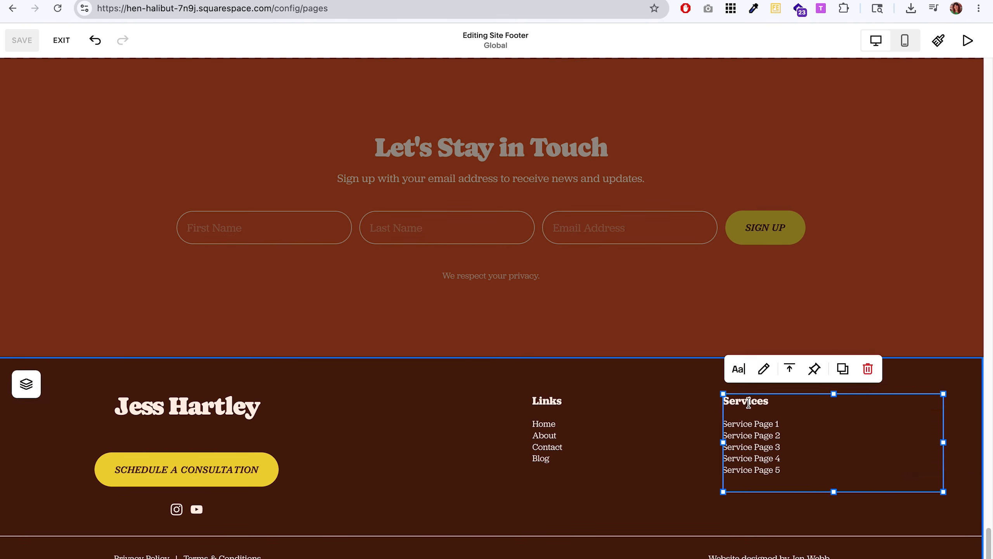
{"action": "key", "text": "Delete"}
{"action": "left_click_drag", "start_coordinate": [555, 448], "coordinate": [701, 450]}
{"action": "left_click_drag", "start_coordinate": [779, 452], "coordinate": [790, 444]}
{"action": "left_click", "coordinate": [657, 465]}
Search the blocks for "ins" and add an Instagram block to the site footer.
{"action": "left_click", "coordinate": [109, 392]}
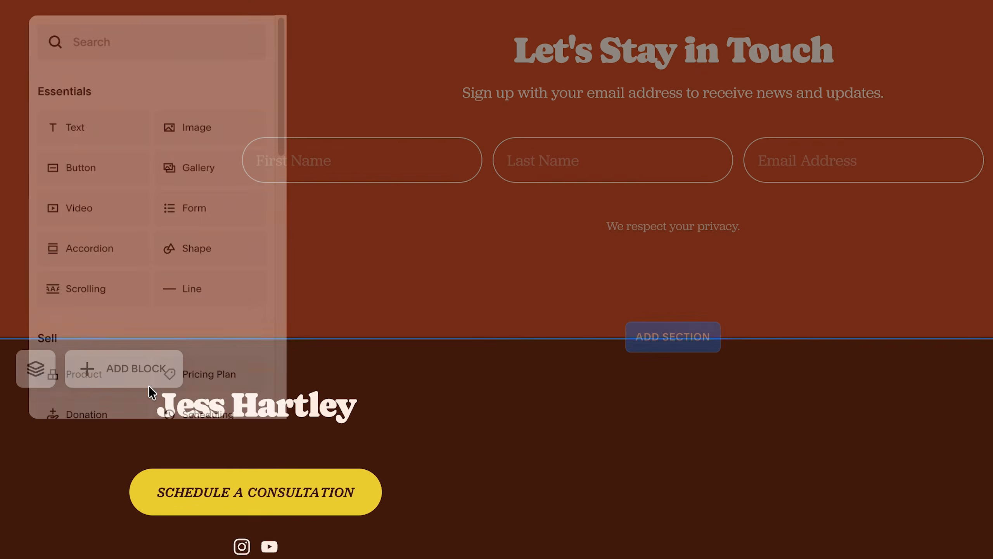
{"action": "type", "text": "ins"}
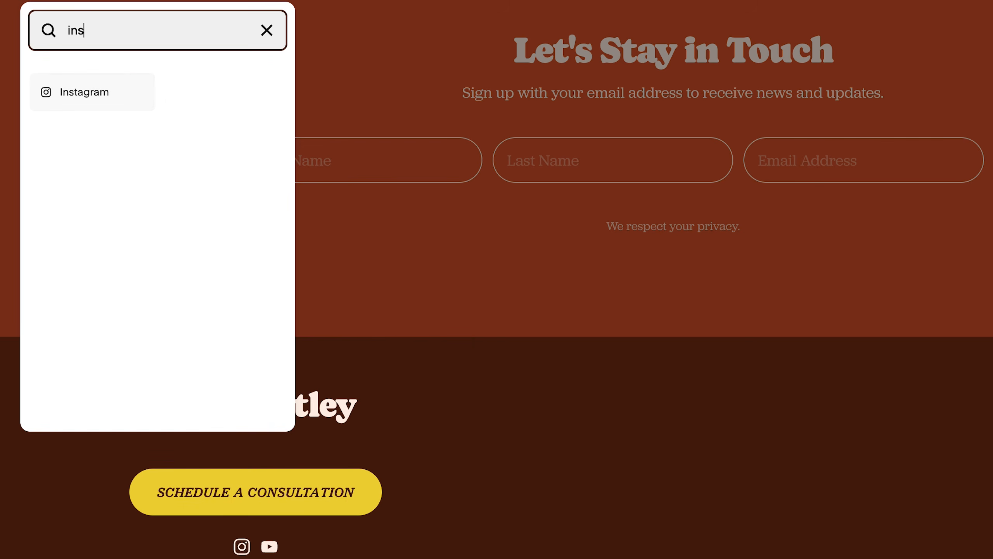
{"action": "left_click", "coordinate": [129, 83]}
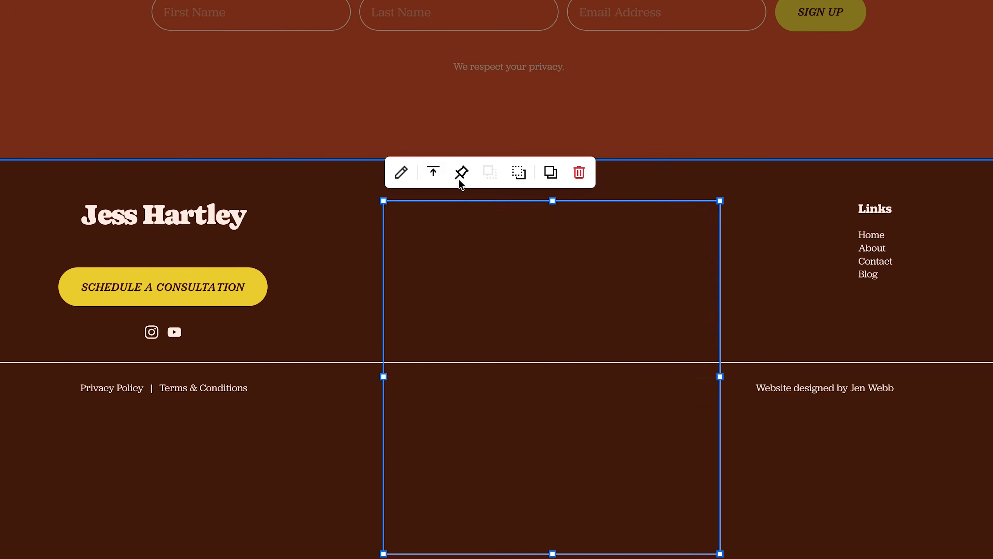
Connect an Instagram account to the footer's Instagram block and reduce the padding around its gridded images.
{"action": "left_click", "coordinate": [403, 171]}
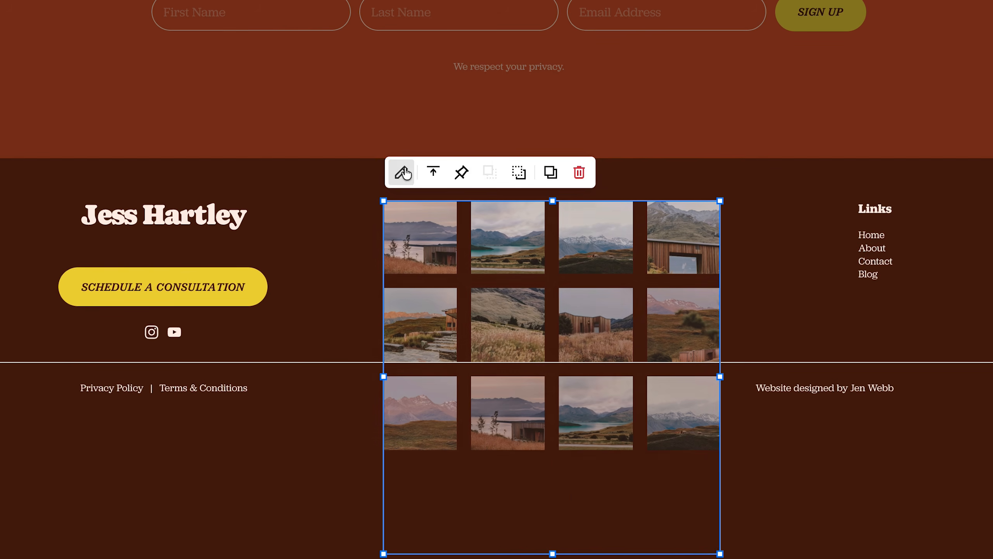
{"action": "left_click", "coordinate": [821, 403]}
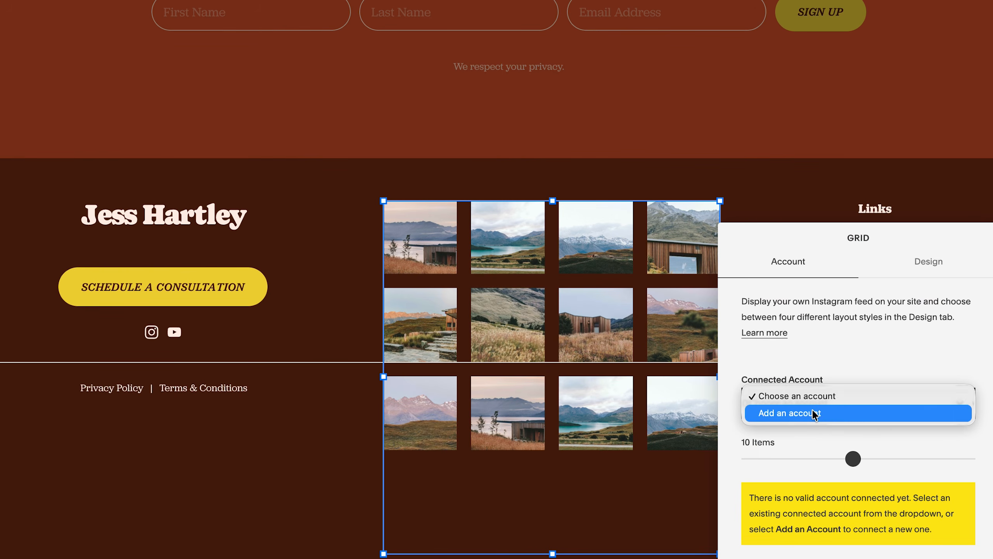
{"action": "left_click", "coordinate": [817, 413]}
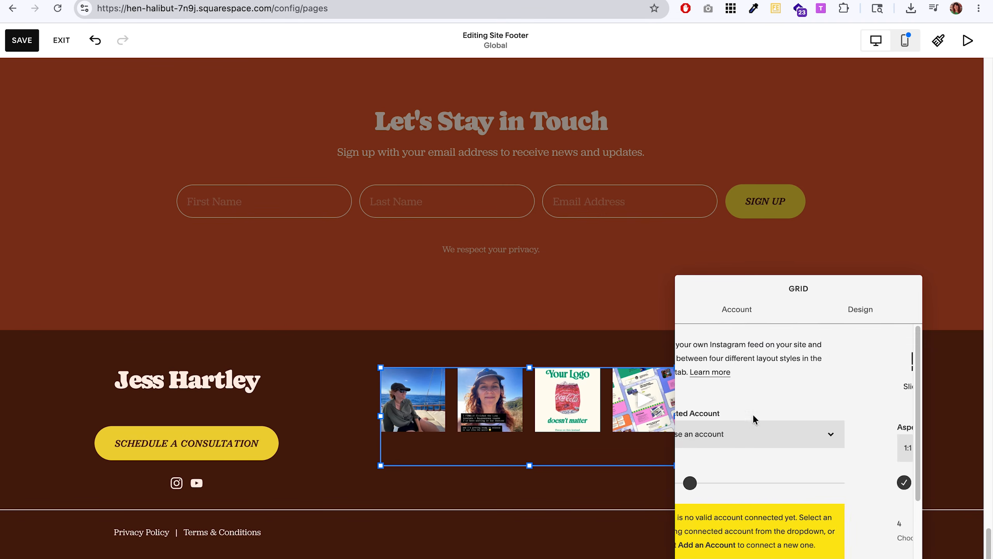
{"action": "left_click", "coordinate": [860, 309]}
{"action": "scroll", "coordinate": [763, 430], "scroll_direction": "down", "scroll_amount": 3}
{"action": "left_click_drag", "start_coordinate": [731, 443], "coordinate": [743, 442]}
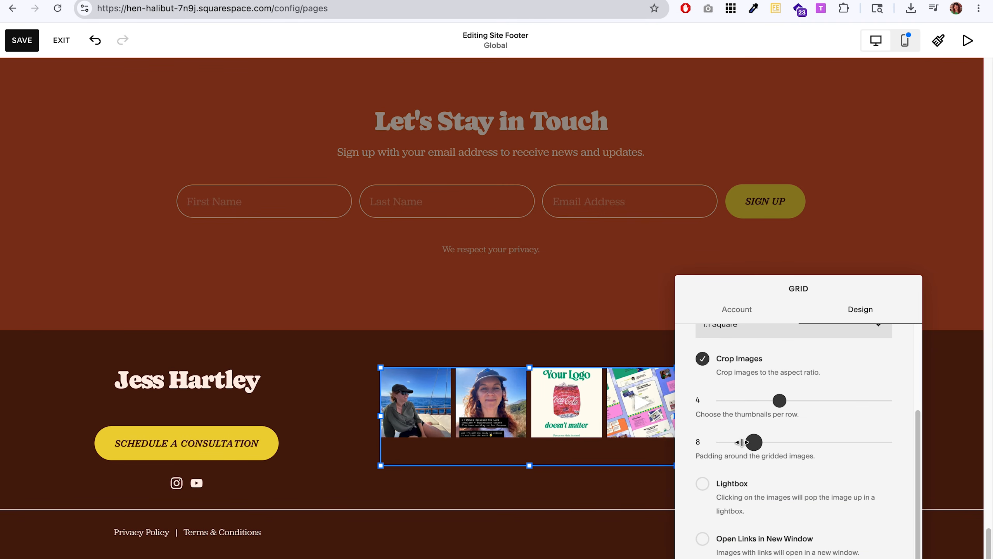
Rearrange the footer so the Links block sits in the middle and the Instagram grid on the far side.
{"action": "left_click_drag", "start_coordinate": [387, 448], "coordinate": [353, 447]}
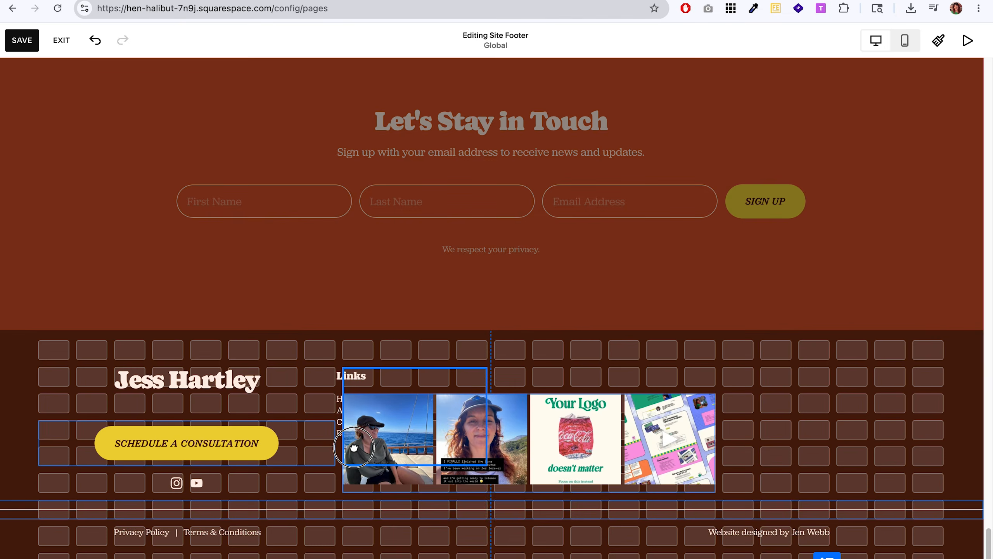
{"action": "left_click_drag", "start_coordinate": [598, 450], "coordinate": [822, 447]}
{"action": "left_click_drag", "start_coordinate": [363, 417], "coordinate": [364, 443]}
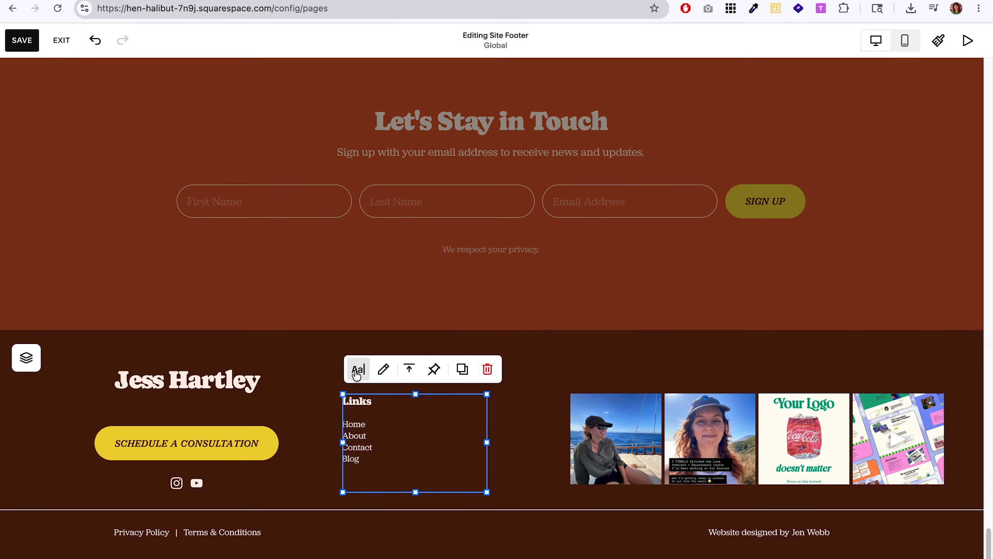
Center the Links block's text and edit the "Follow along on instagram →" line beneath the Instagram grid.
{"action": "left_click", "coordinate": [357, 371]}
{"action": "left_click", "coordinate": [610, 398]}
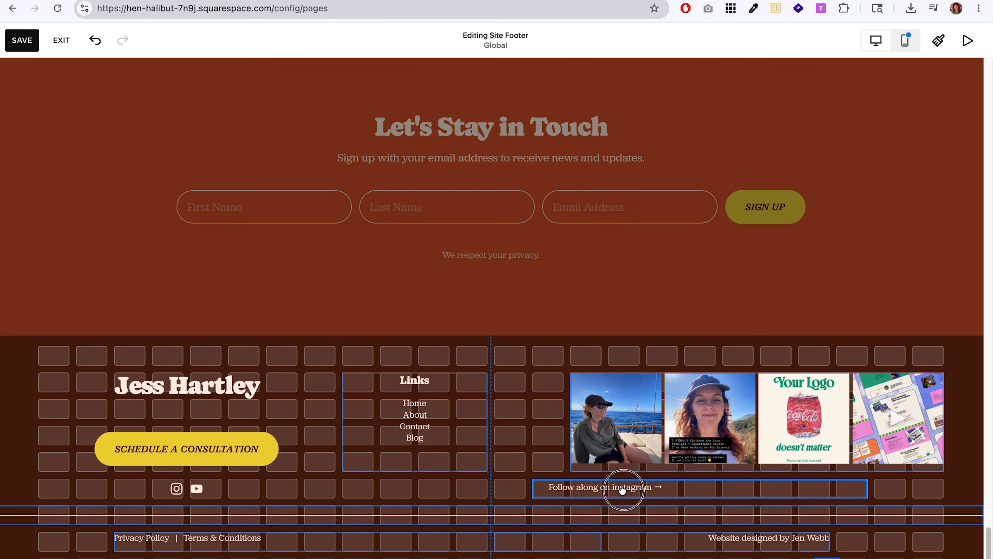
{"action": "left_click_drag", "start_coordinate": [623, 492], "coordinate": [633, 490]}
{"action": "triple_click", "coordinate": [640, 488]}
{"action": "left_click", "coordinate": [675, 455]}
{"action": "key", "text": "Escape"}
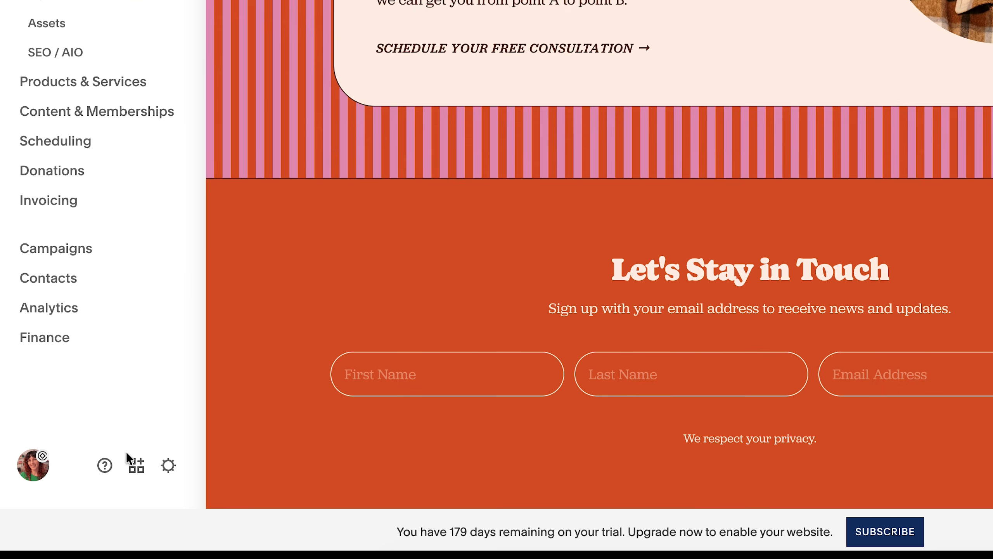
Replace the site's default favicon with the uploaded file star.png in the website settings and save.
{"action": "left_click", "coordinate": [167, 466]}
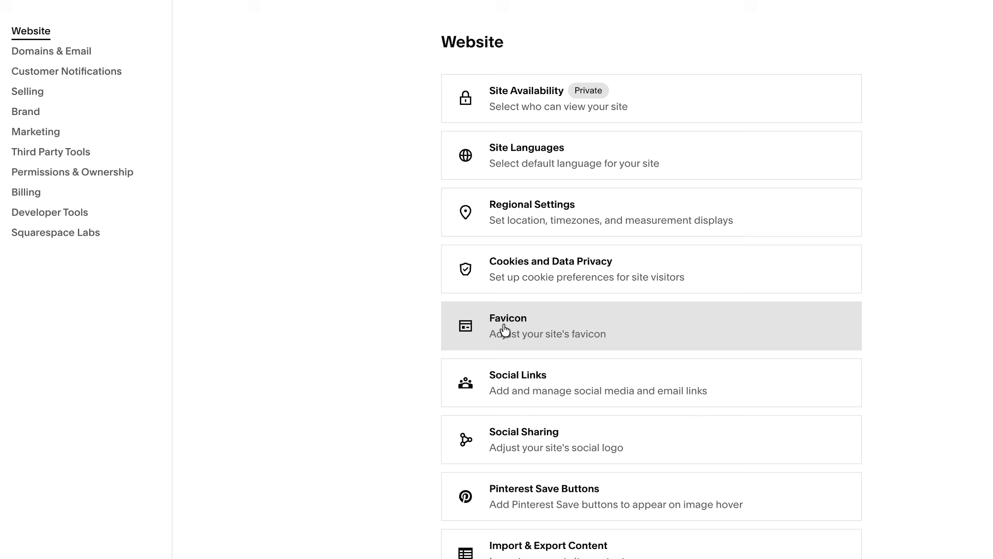
{"action": "left_click", "coordinate": [507, 332]}
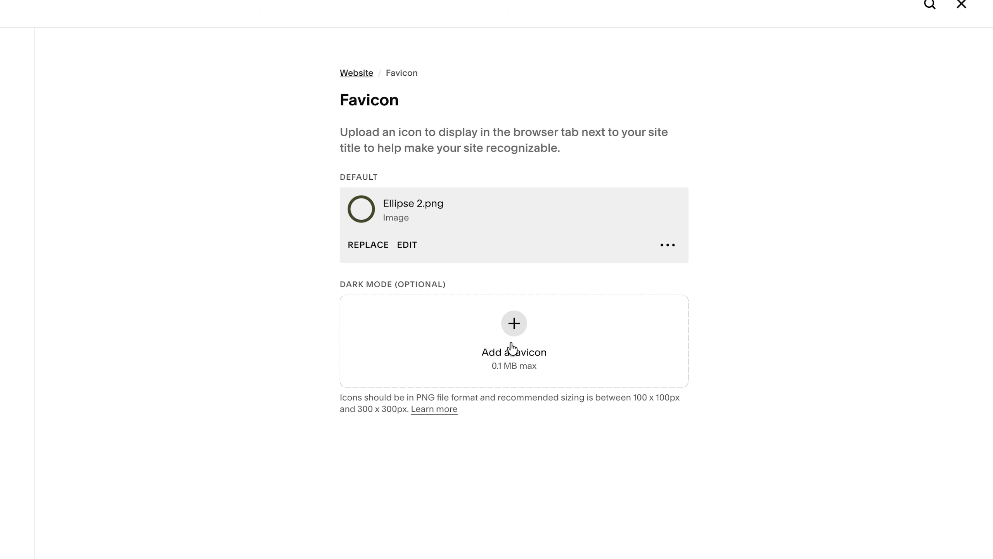
{"action": "left_click", "coordinate": [362, 246]}
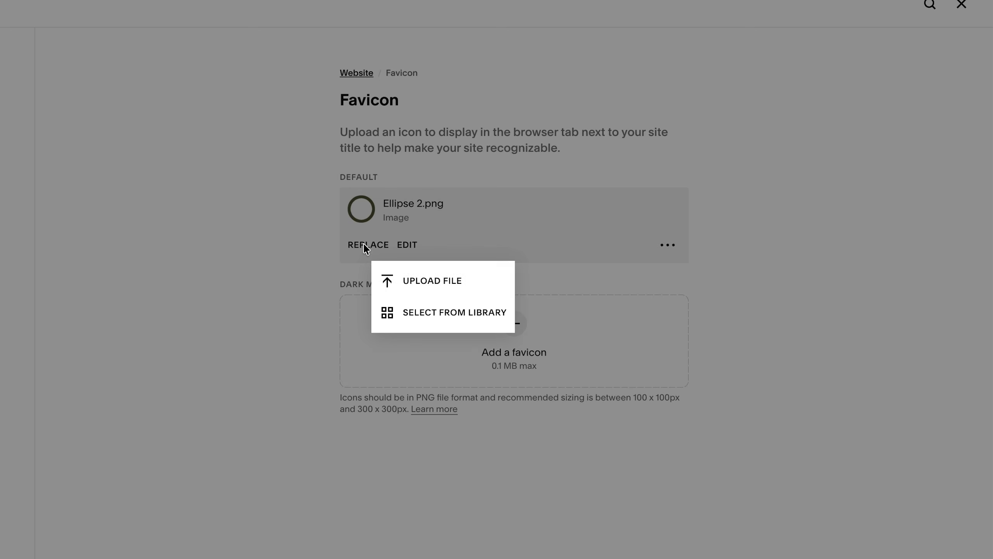
{"action": "left_click", "coordinate": [433, 288]}
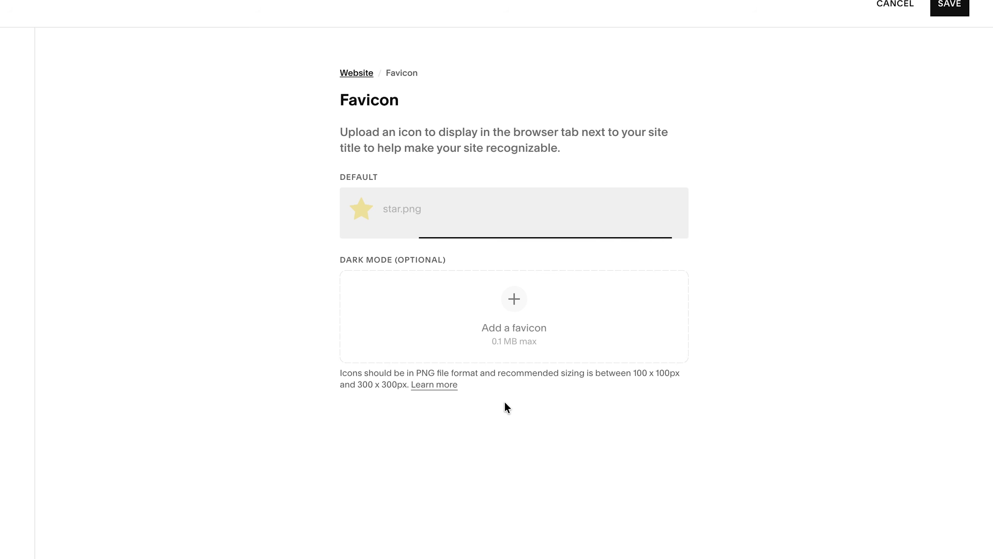
{"action": "left_click", "coordinate": [940, 10]}
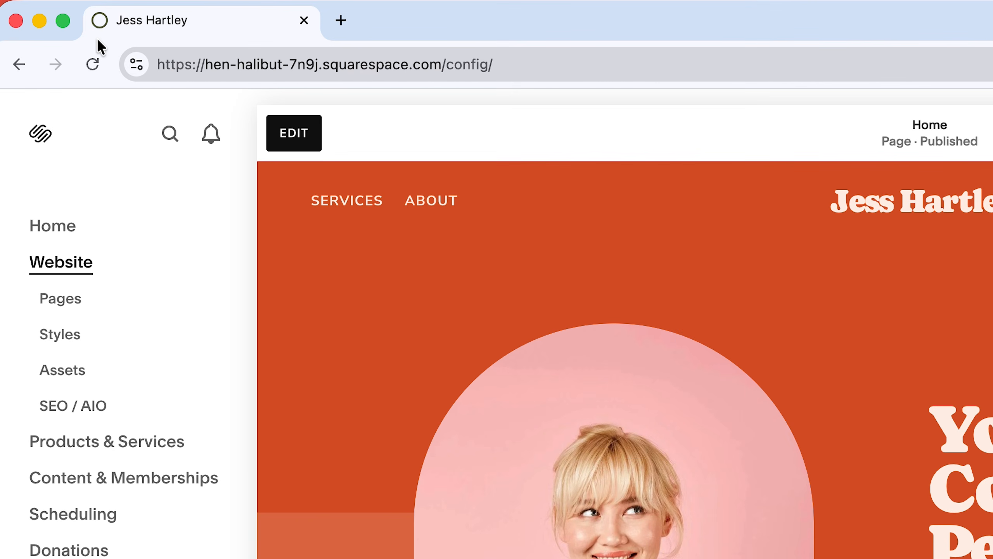
Reload the site and load its address in an incognito window to check the favicon on the browser tab.
{"action": "left_click", "coordinate": [93, 67]}
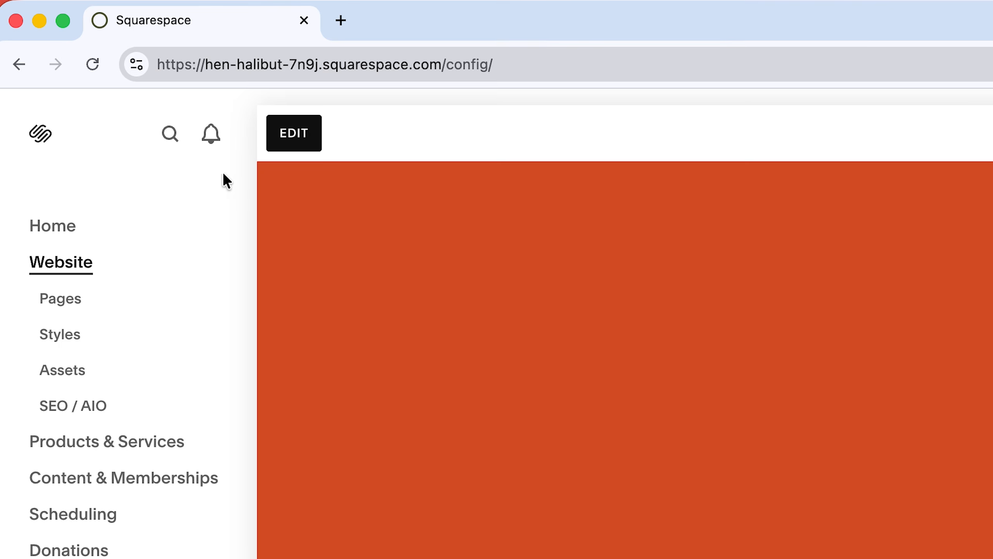
{"action": "left_click", "coordinate": [177, 64]}
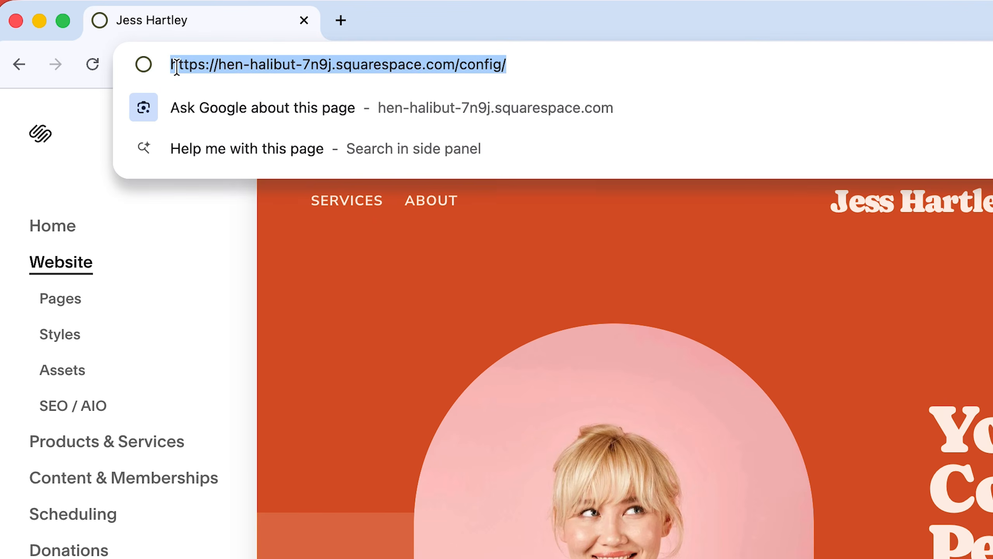
{"action": "left_click", "coordinate": [312, 21]}
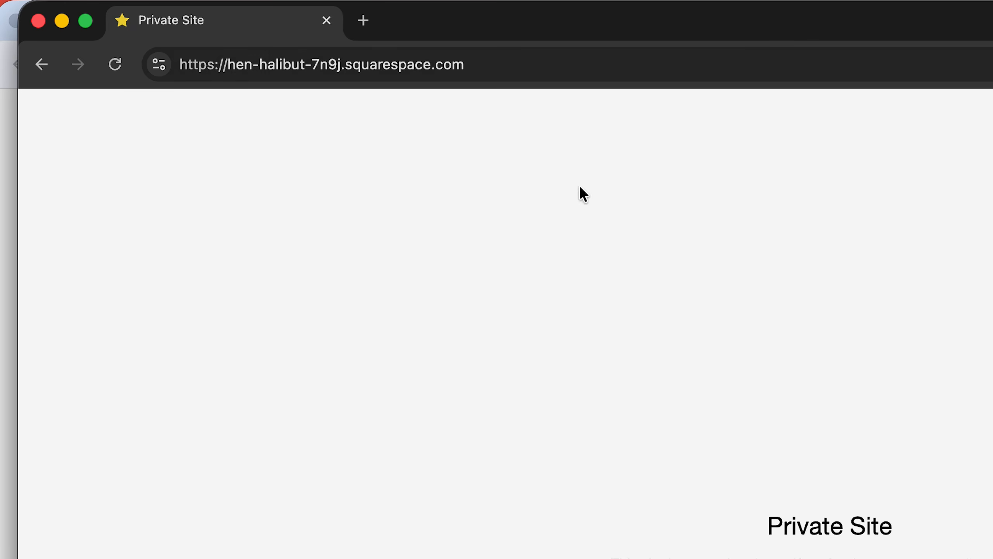
{"action": "left_click", "coordinate": [326, 20]}
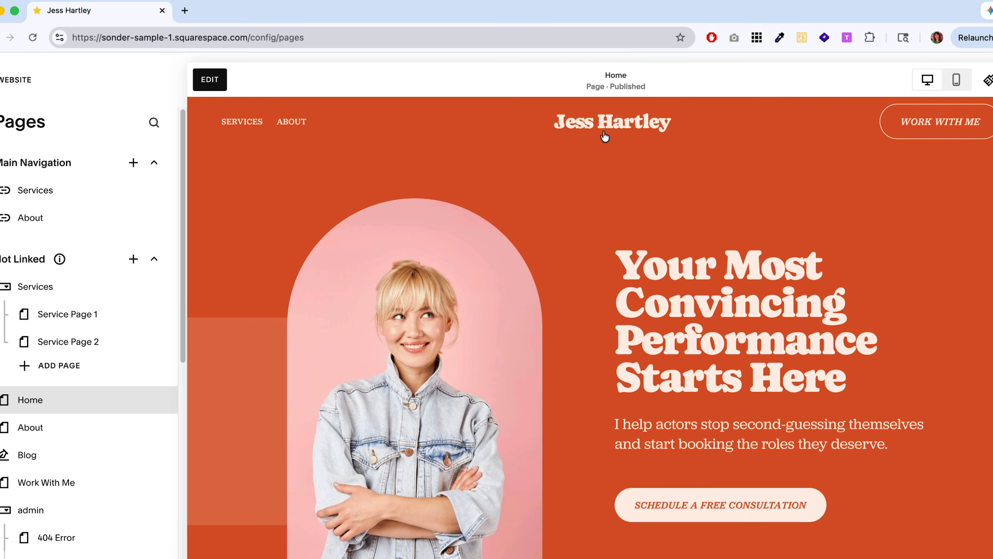
Open the home page's site header for editing and review the site title and logo image settings.
{"action": "left_click", "coordinate": [219, 80]}
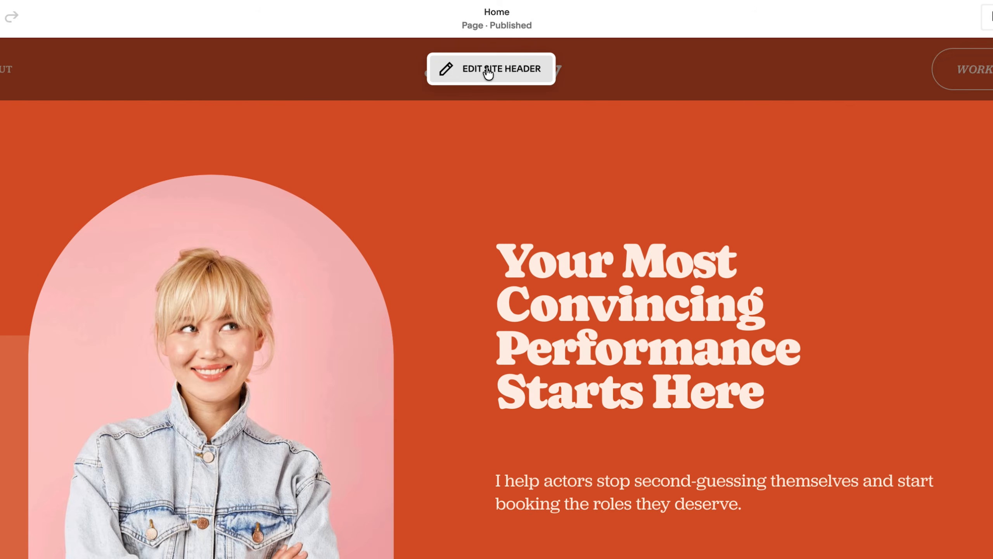
{"action": "left_click", "coordinate": [481, 112]}
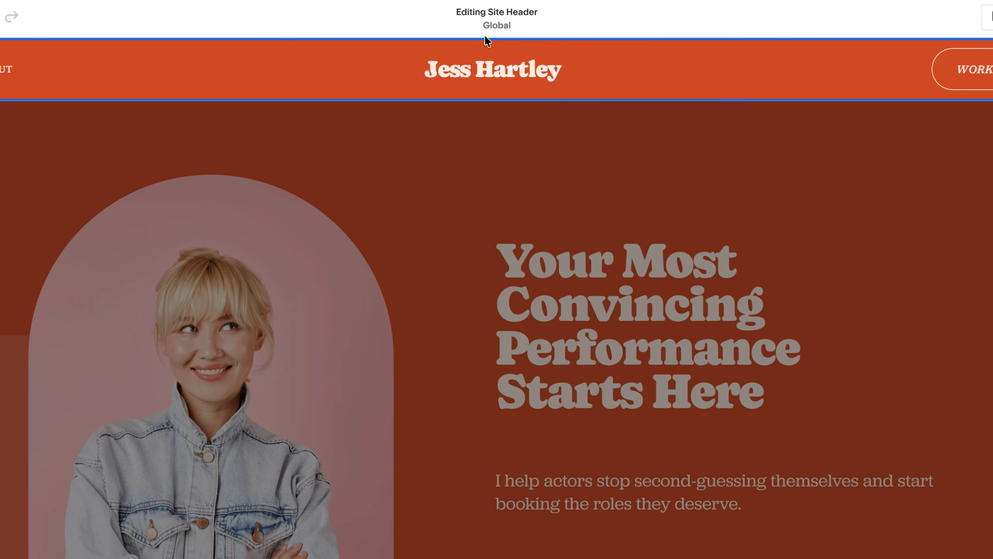
{"action": "left_click", "coordinate": [474, 69]}
{"action": "left_click", "coordinate": [586, 65]}
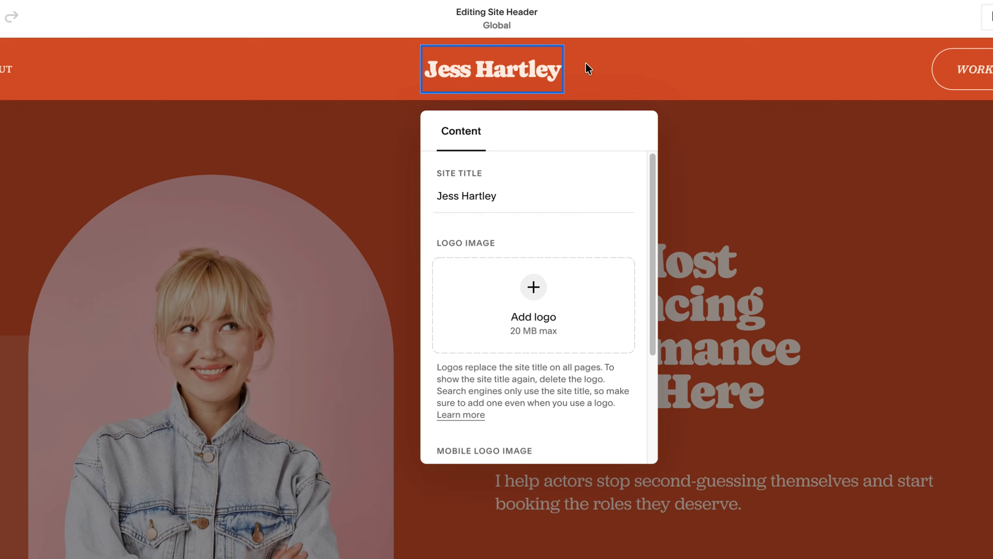
{"action": "left_click", "coordinate": [489, 197]}
{"action": "triple_click", "coordinate": [487, 196]}
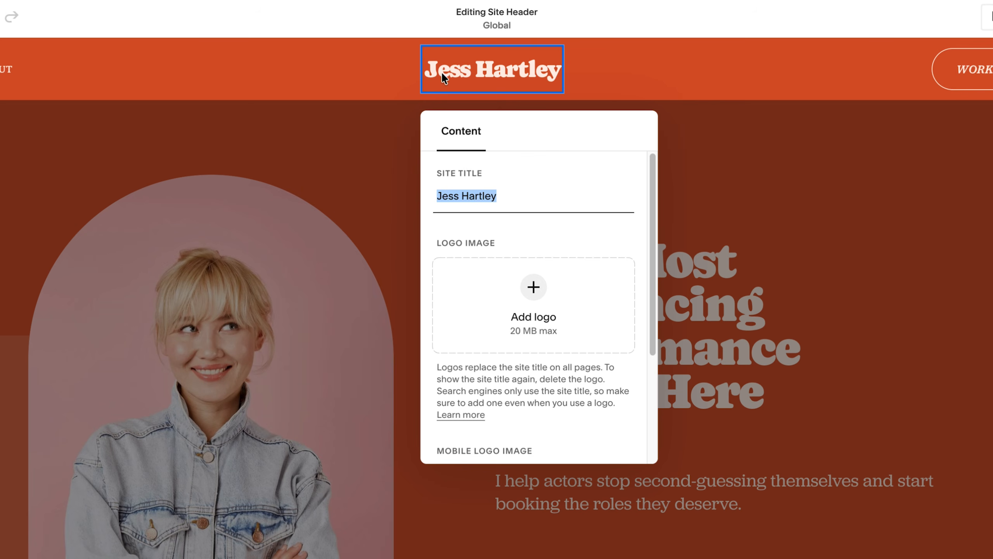
{"action": "left_click", "coordinate": [473, 202]}
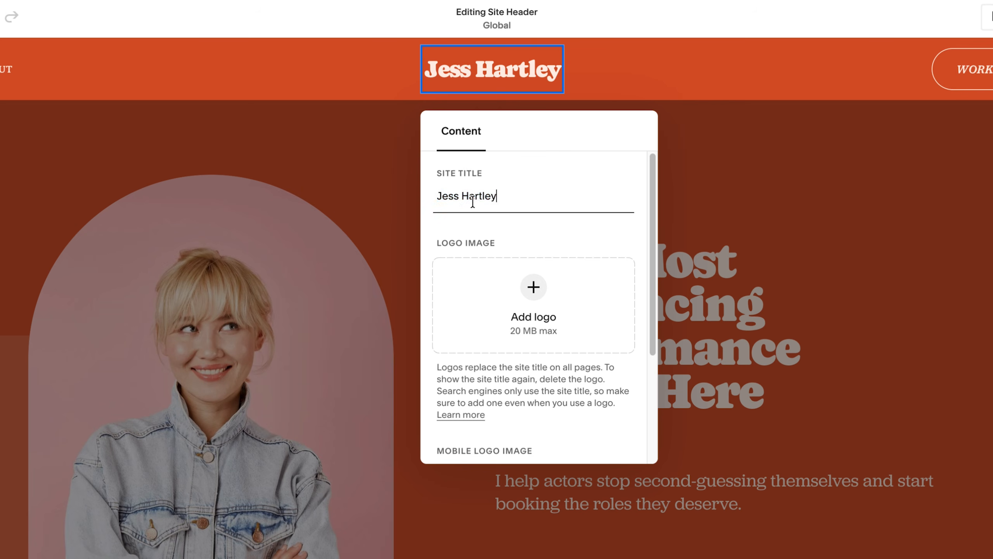
{"action": "left_click_drag", "start_coordinate": [493, 196], "coordinate": [429, 203]}
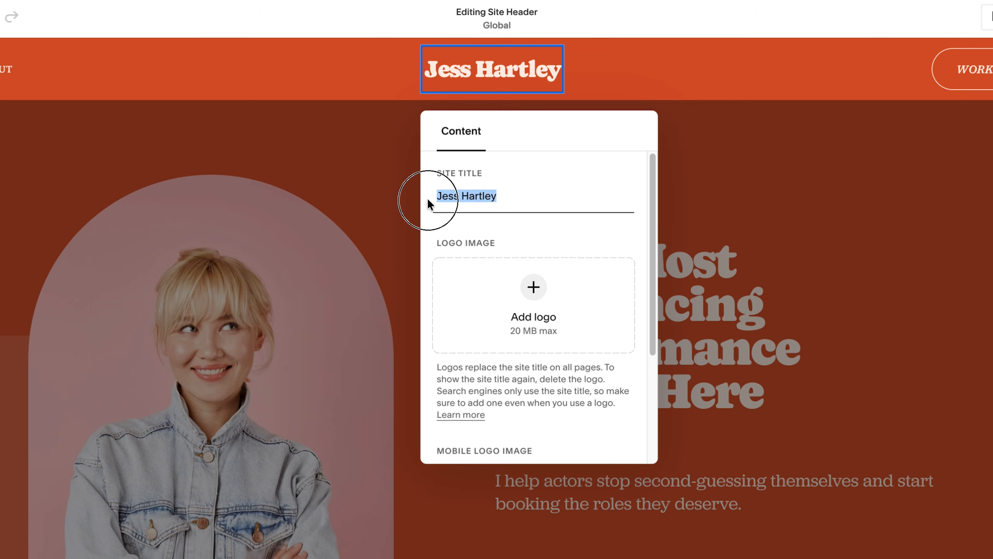
{"action": "left_click", "coordinate": [472, 201]}
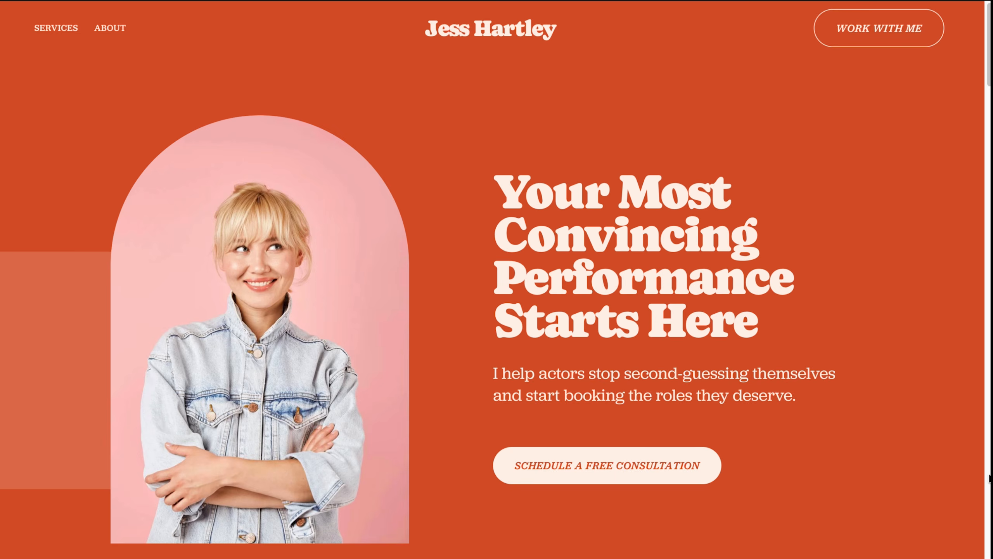
Review the finished home page section by section from the problem cards down to the footer.
{"action": "scroll", "coordinate": [989, 477], "scroll_direction": "down", "scroll_amount": 20}
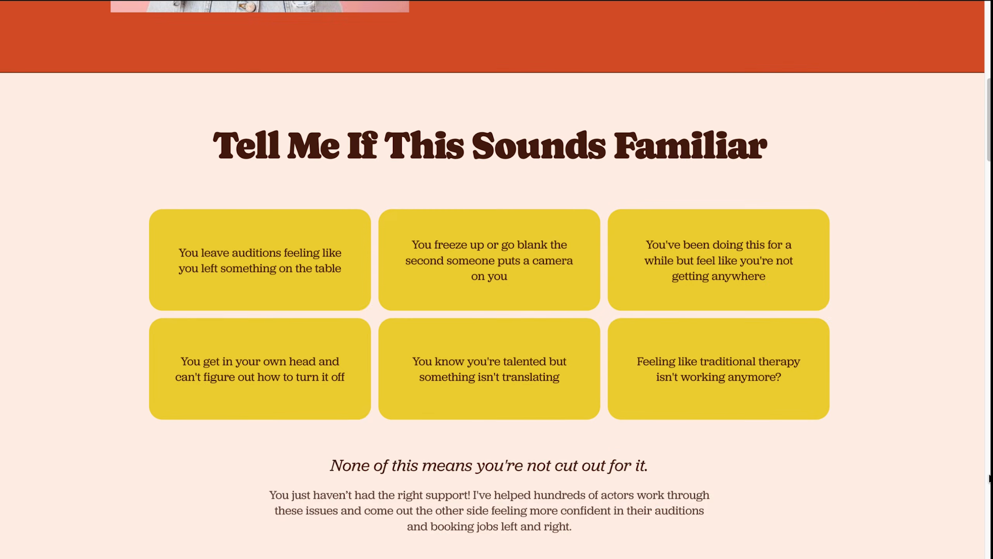
{"action": "scroll", "coordinate": [989, 477], "scroll_direction": "down", "scroll_amount": 20}
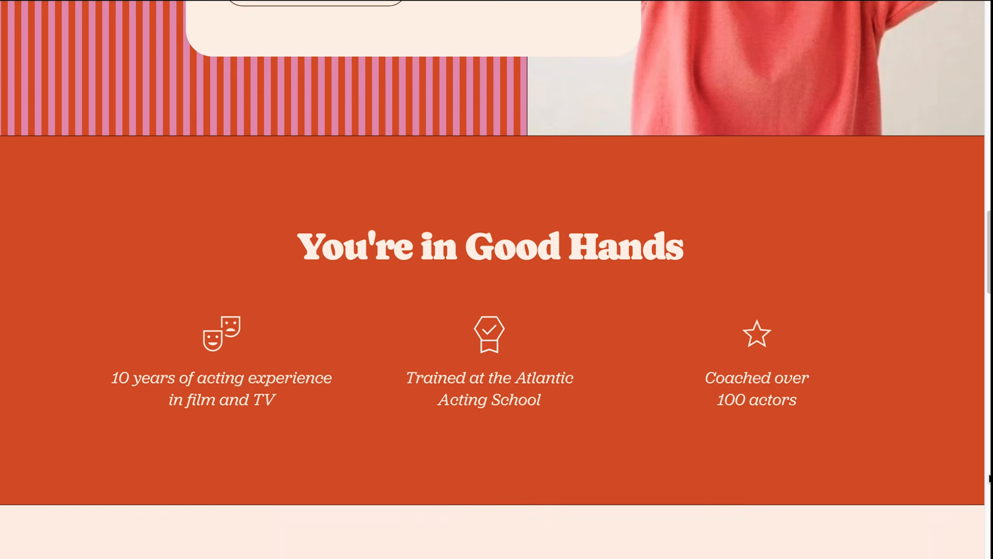
{"action": "scroll", "coordinate": [989, 477], "scroll_direction": "down", "scroll_amount": 20}
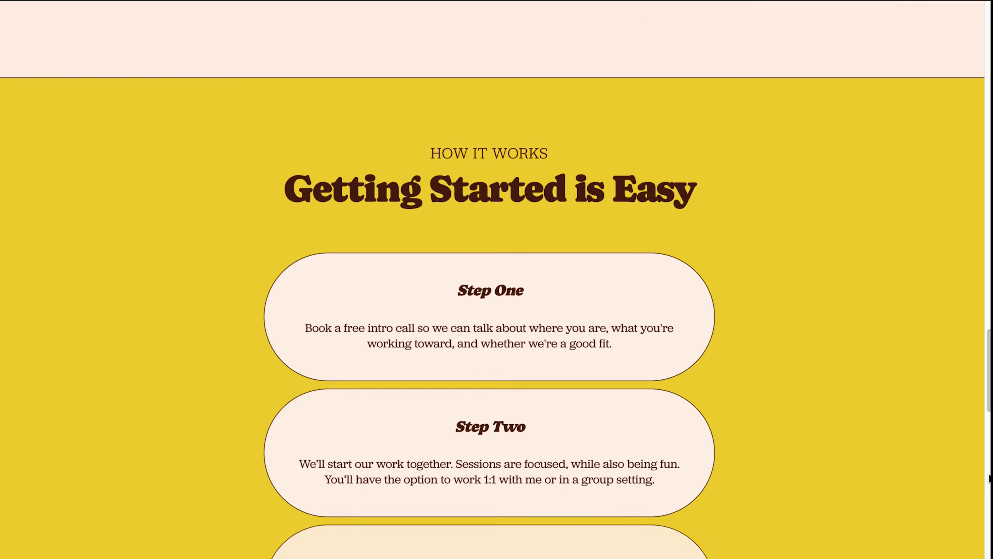
{"action": "scroll", "coordinate": [989, 477], "scroll_direction": "down", "scroll_amount": 20}
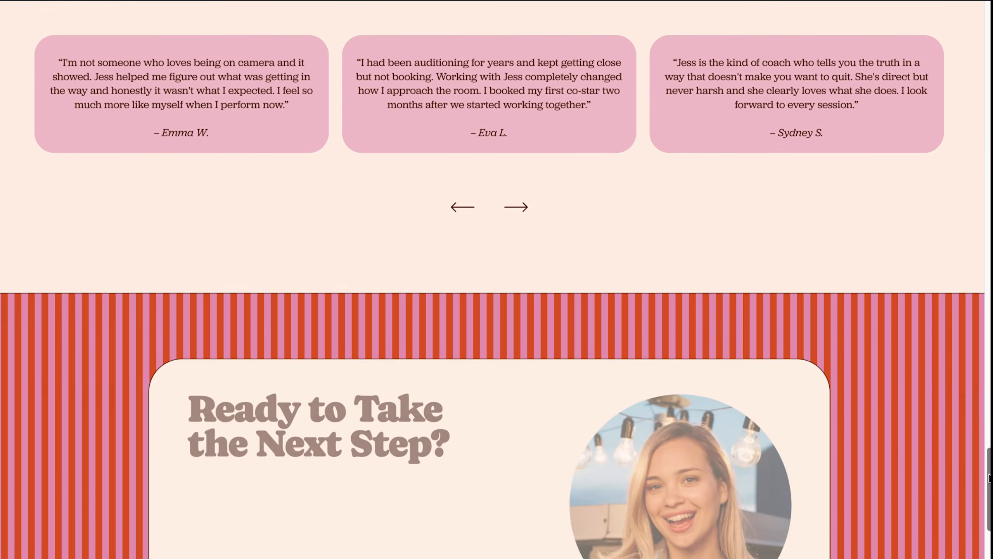
{"action": "scroll", "coordinate": [989, 477], "scroll_direction": "down", "scroll_amount": 10}
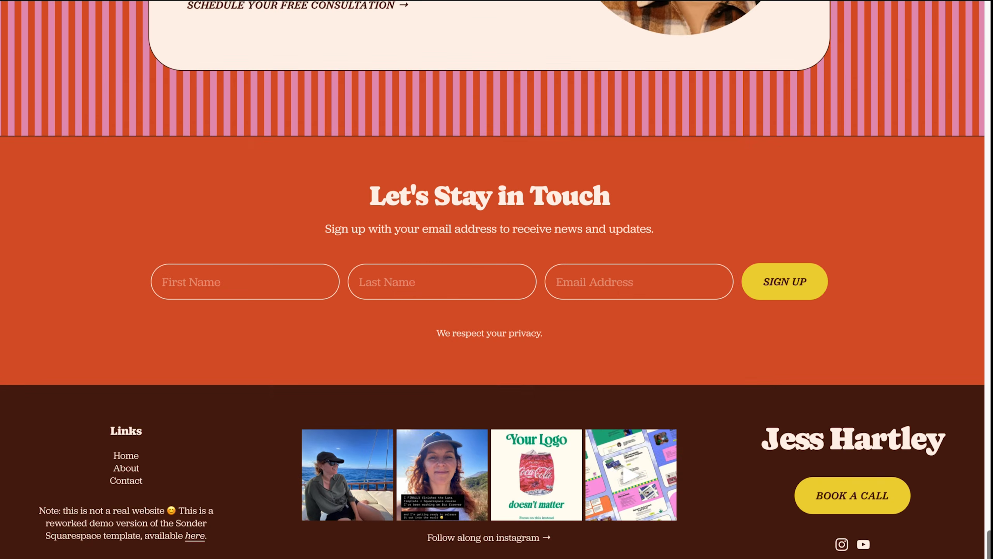